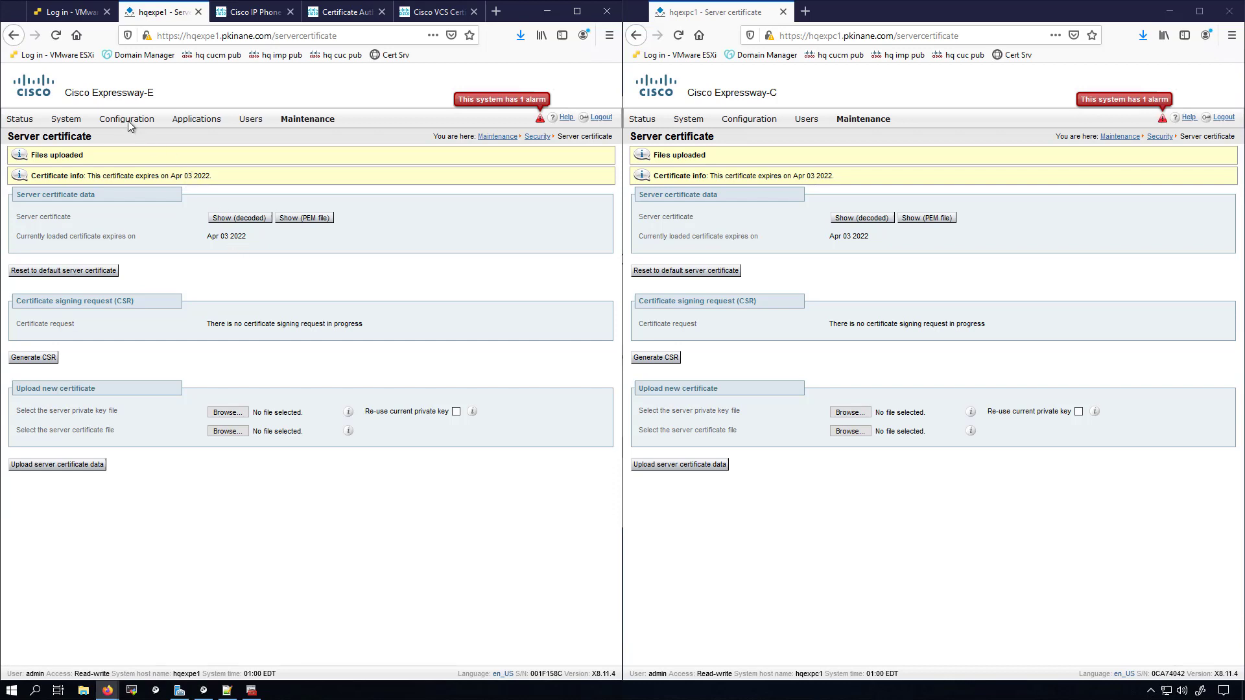
Step: Open the Unified Communications configuration page on both Expressway-E and Expressway-C
mouse_move(127, 119)
mouse_move(147, 239)
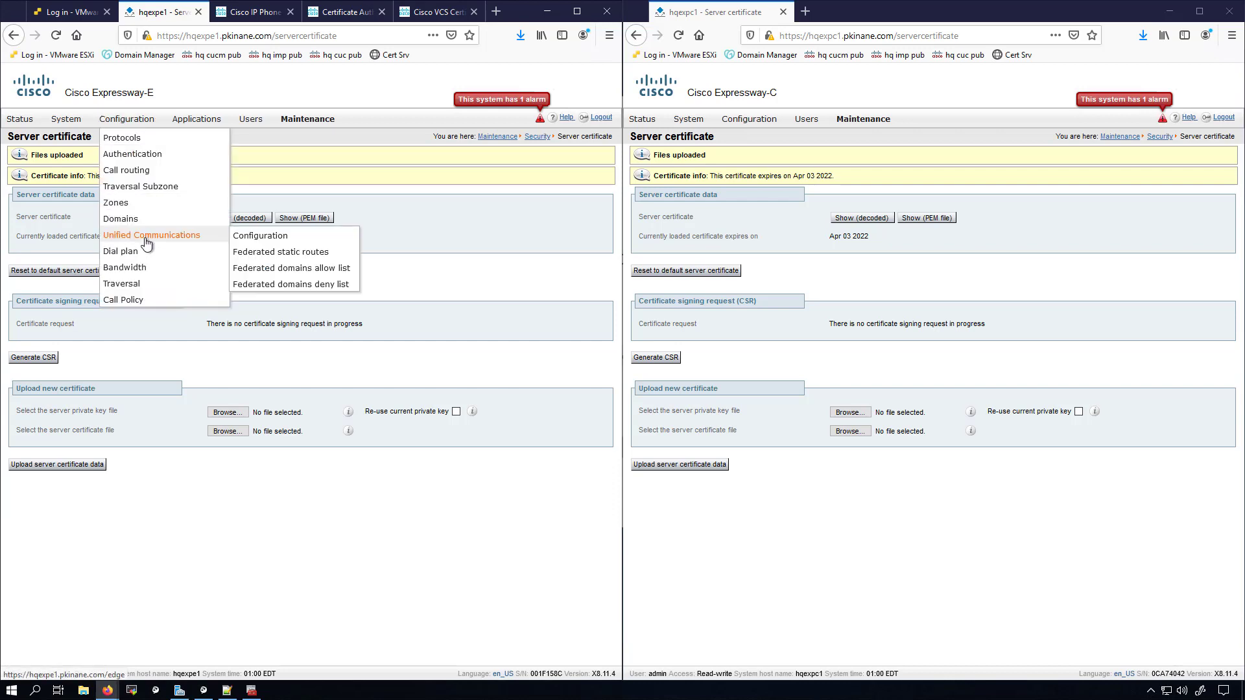
click(305, 234)
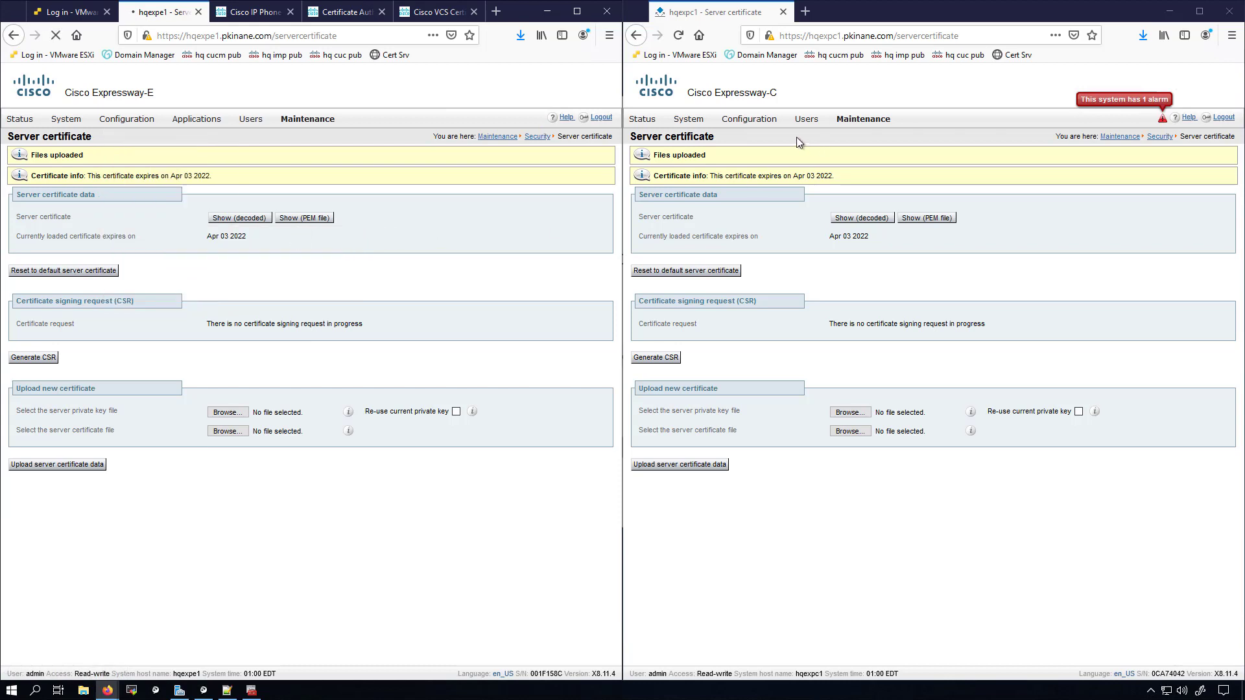
click(749, 119)
mouse_move(751, 239)
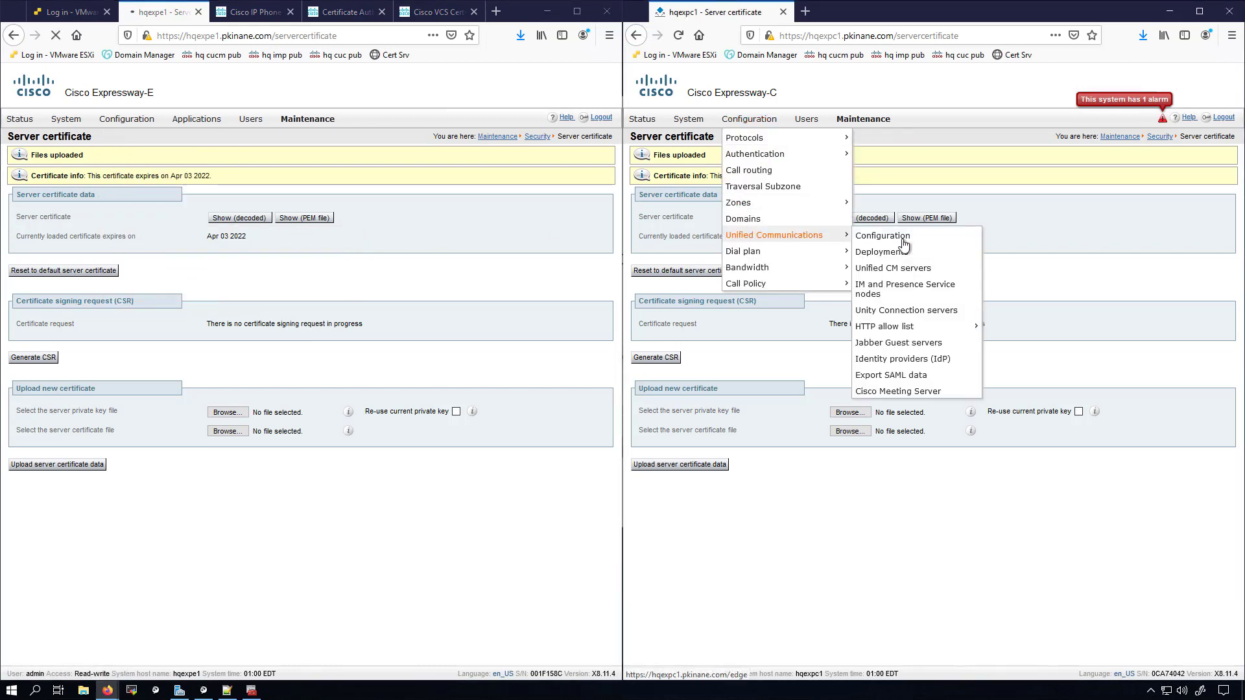
click(911, 244)
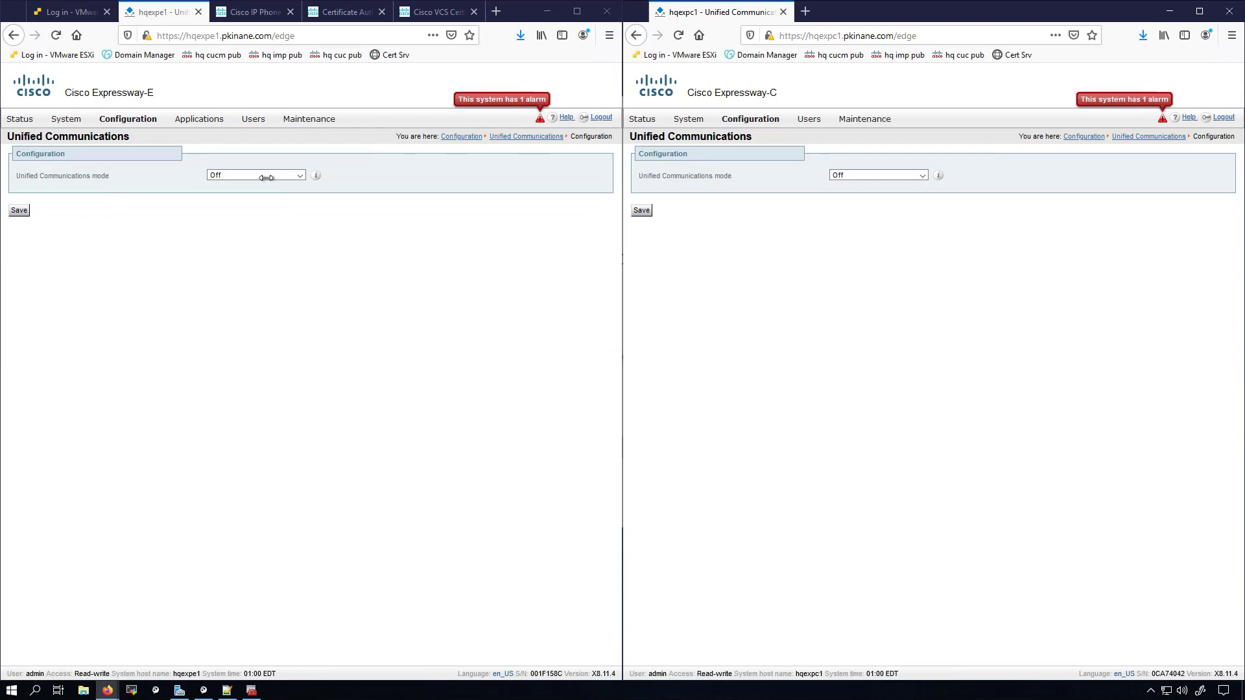
Step: Set Expressway-E's Unified Communications mode to Mobile and remote access and save it
click(262, 175)
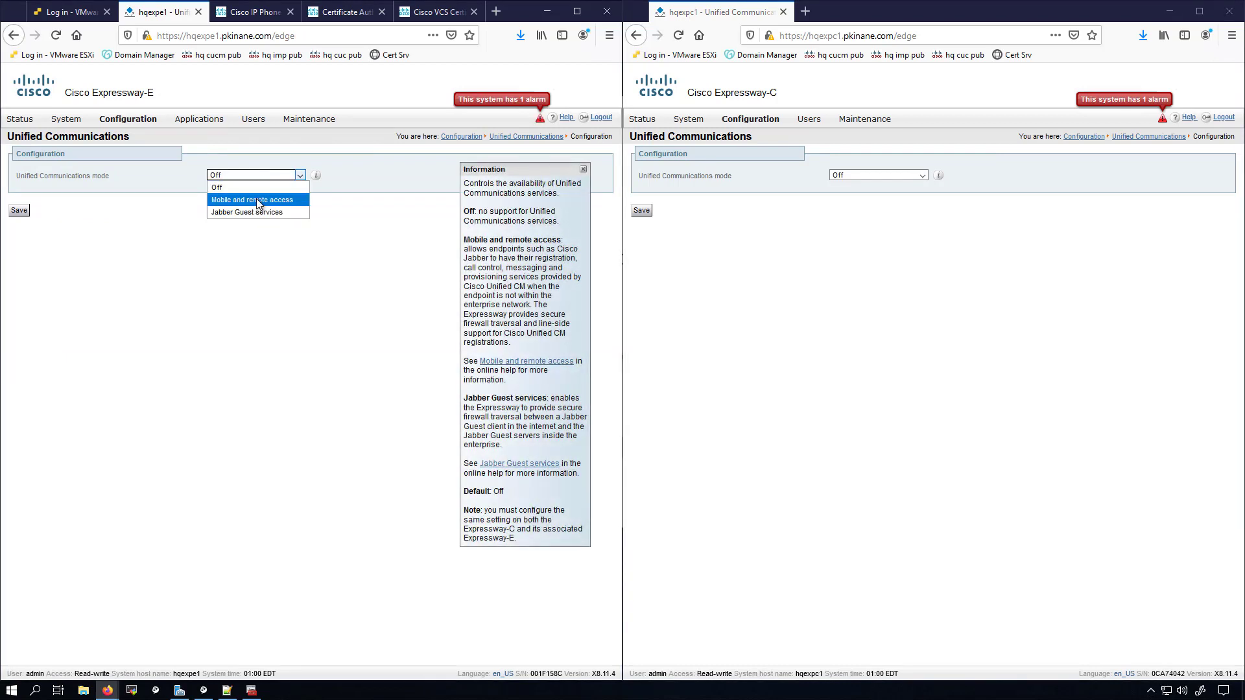
click(255, 200)
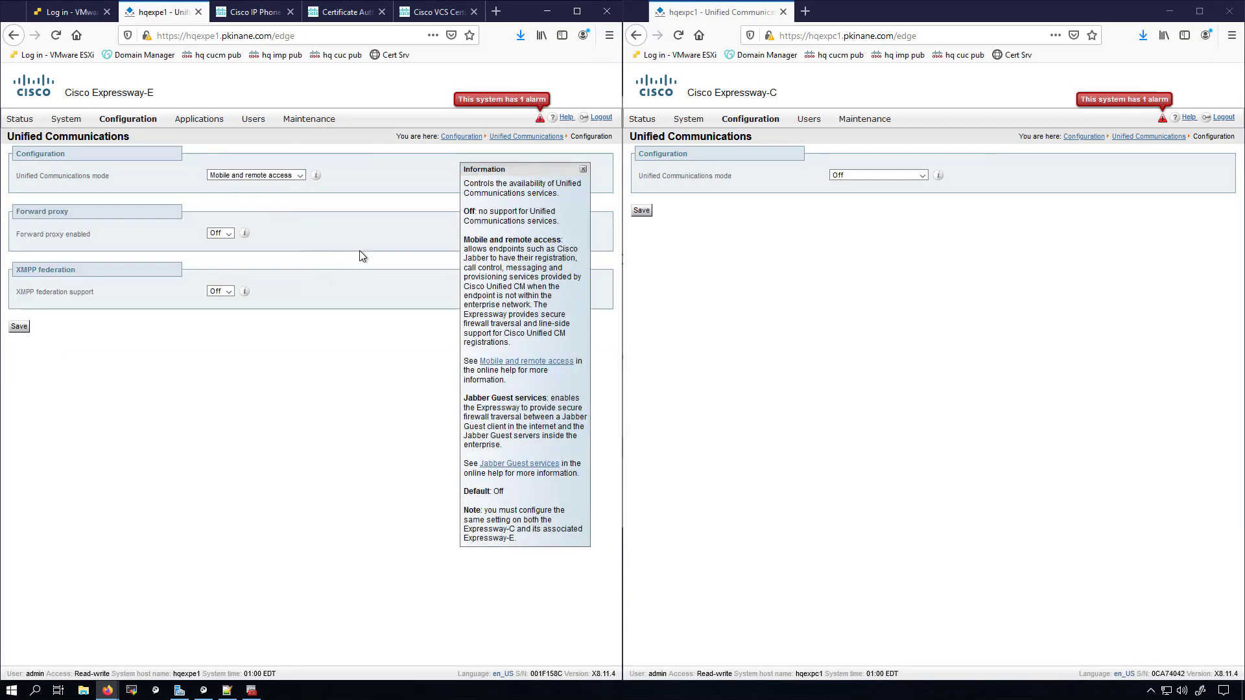
click(583, 171)
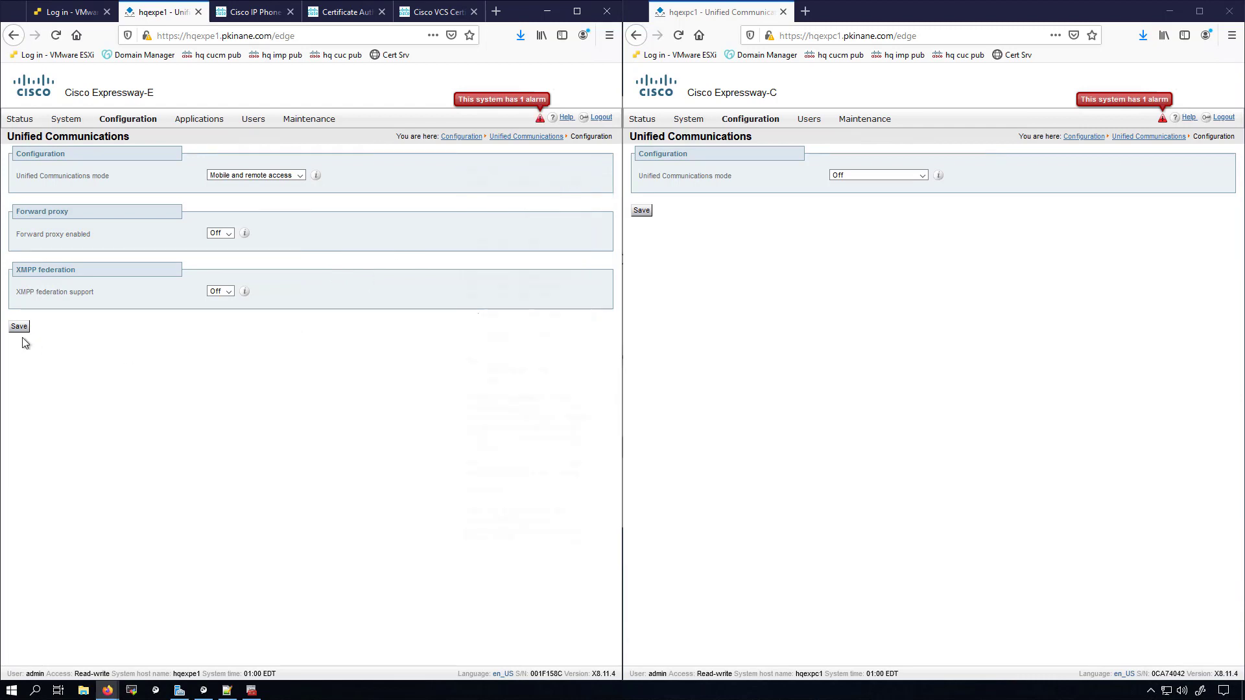
click(20, 327)
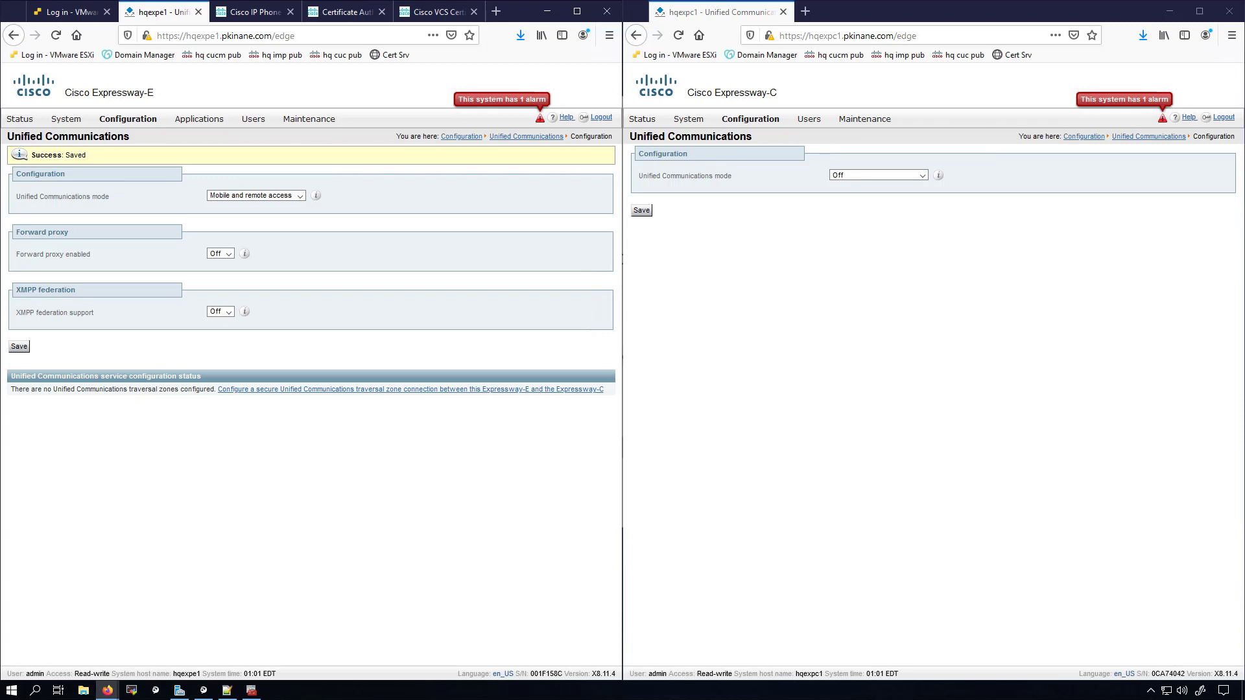
Step: Save Expressway-C in Mobile and remote access mode with OAuth token off and user credential authorization on
click(863, 174)
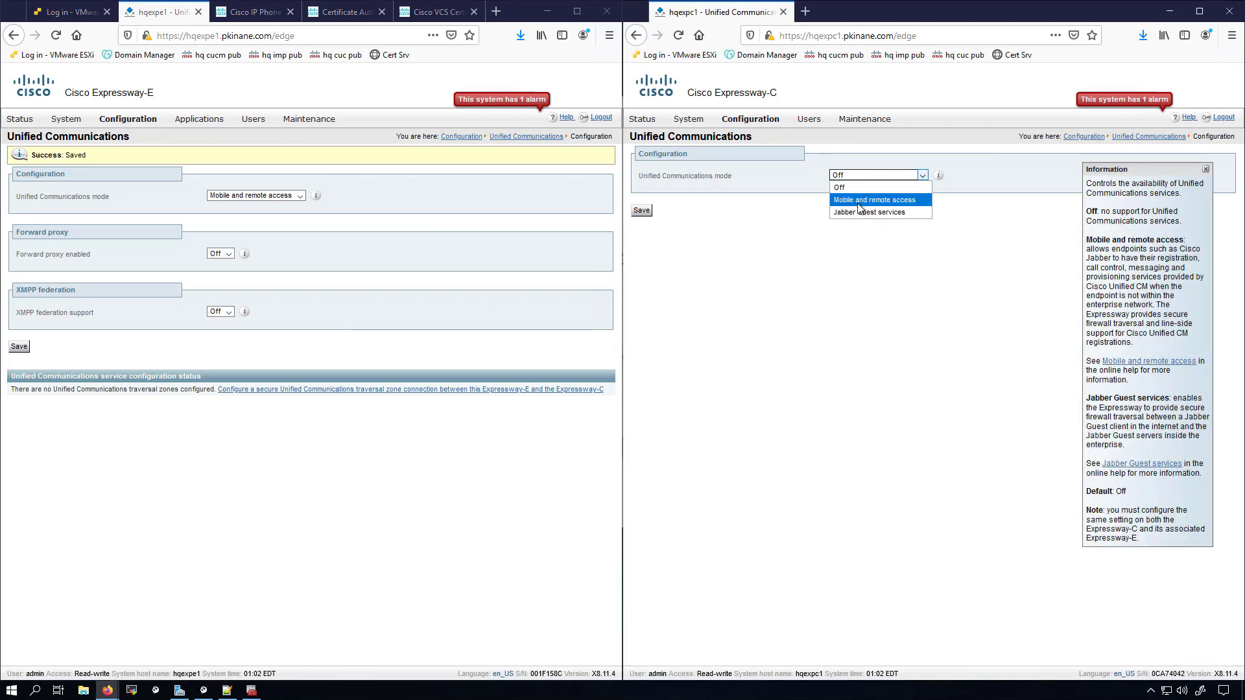
click(860, 201)
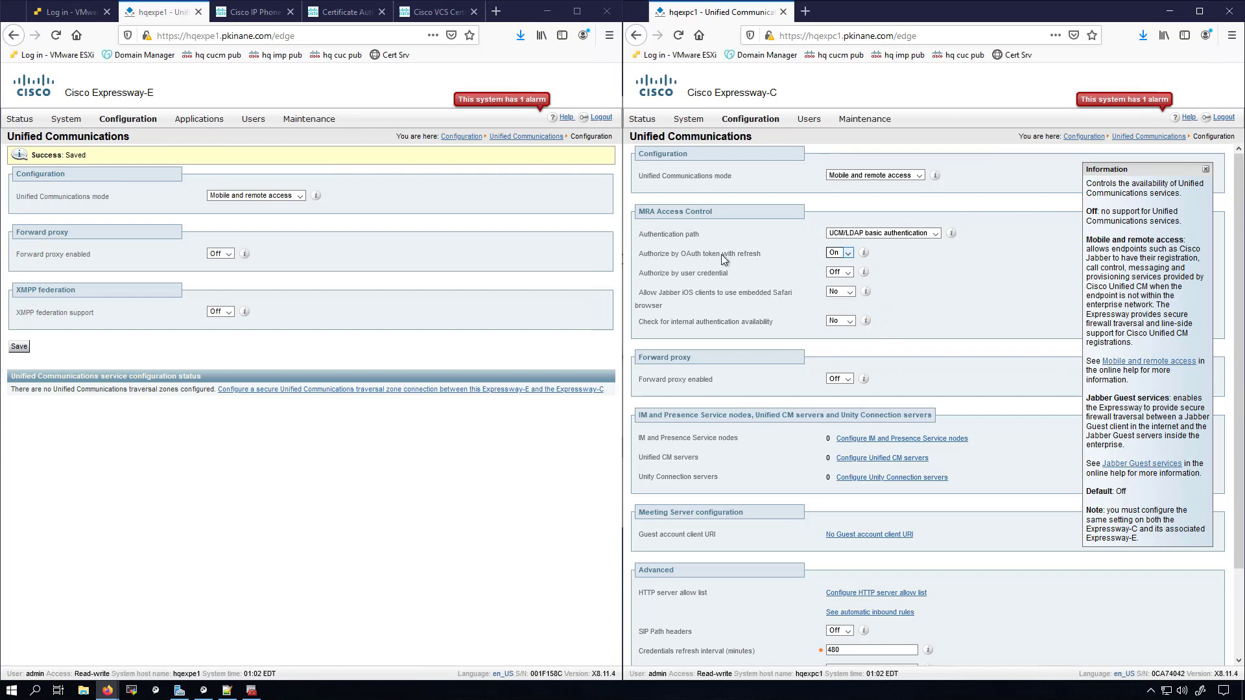
click(847, 253)
click(840, 277)
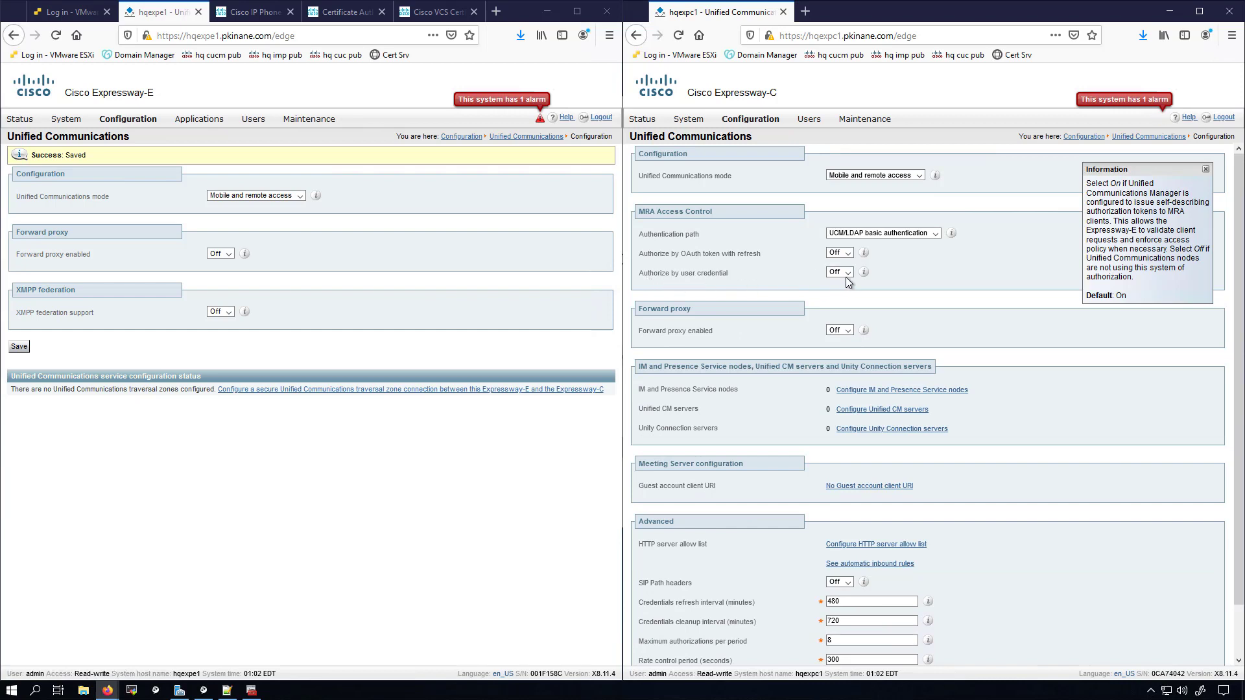
click(844, 276)
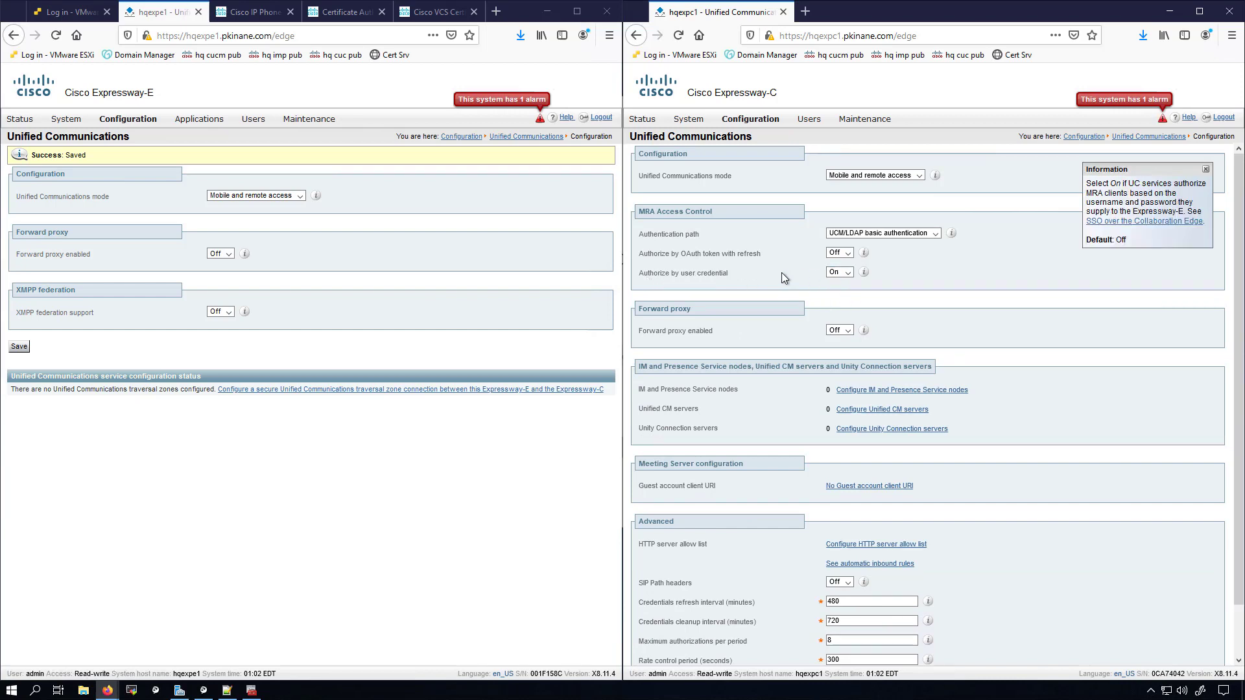
scroll(775, 291, down, 2)
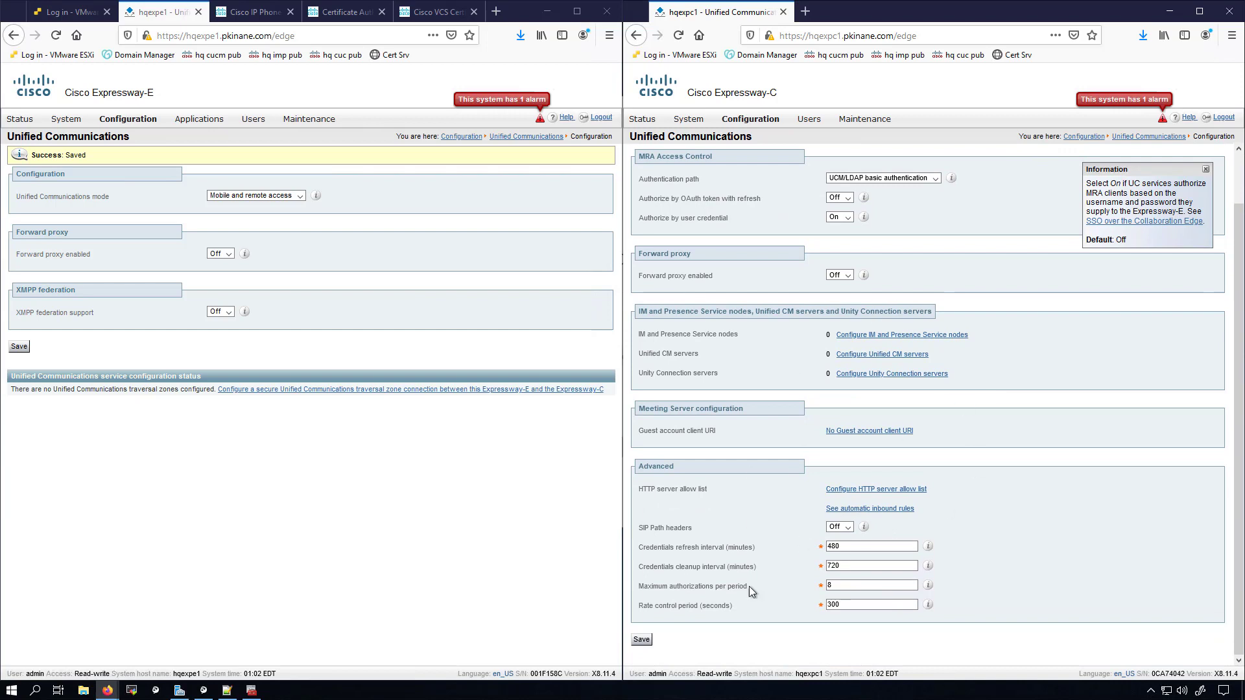
click(640, 640)
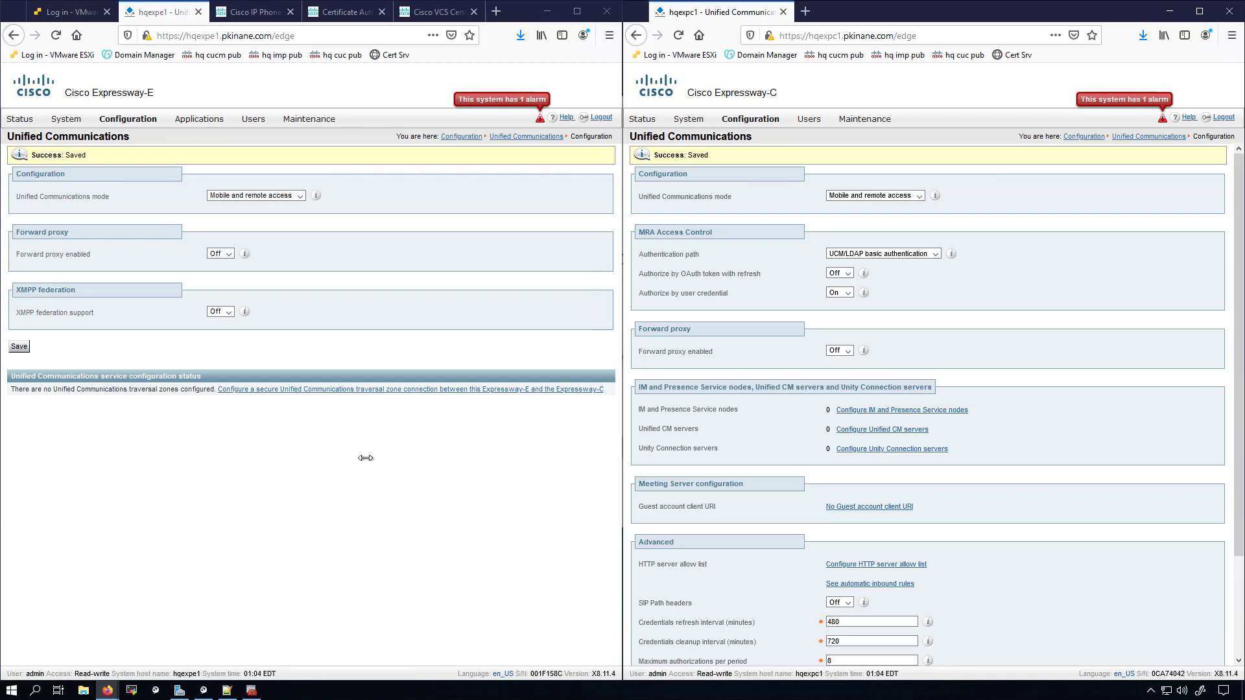
Step: Start a new zone from Expressway-C's Zones list and open Expressway-E's new traversal zone form
mouse_move(750, 119)
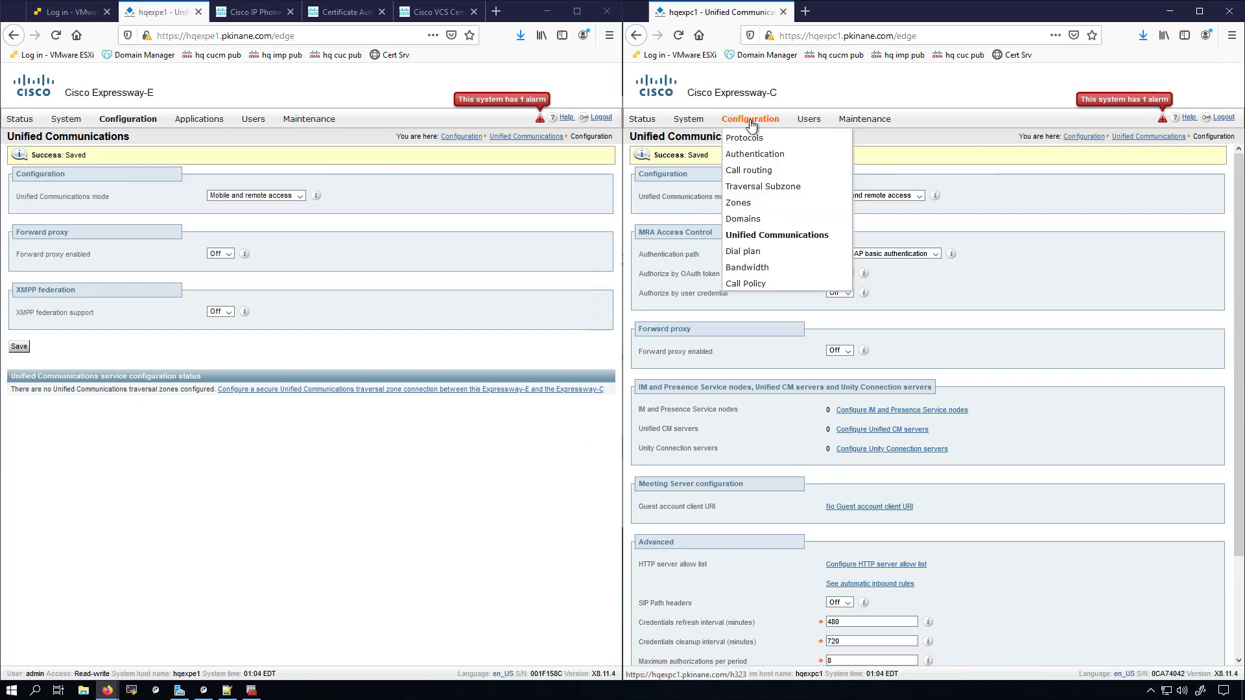
mouse_move(778, 203)
click(910, 205)
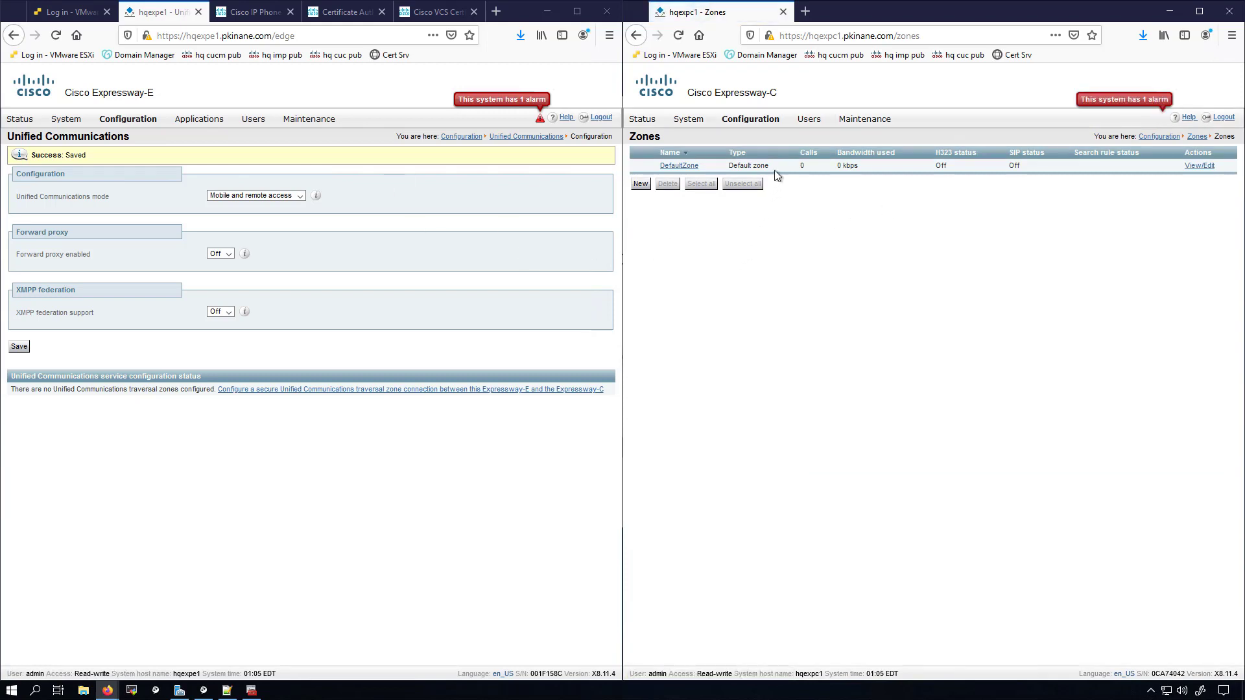
mouse_move(744, 125)
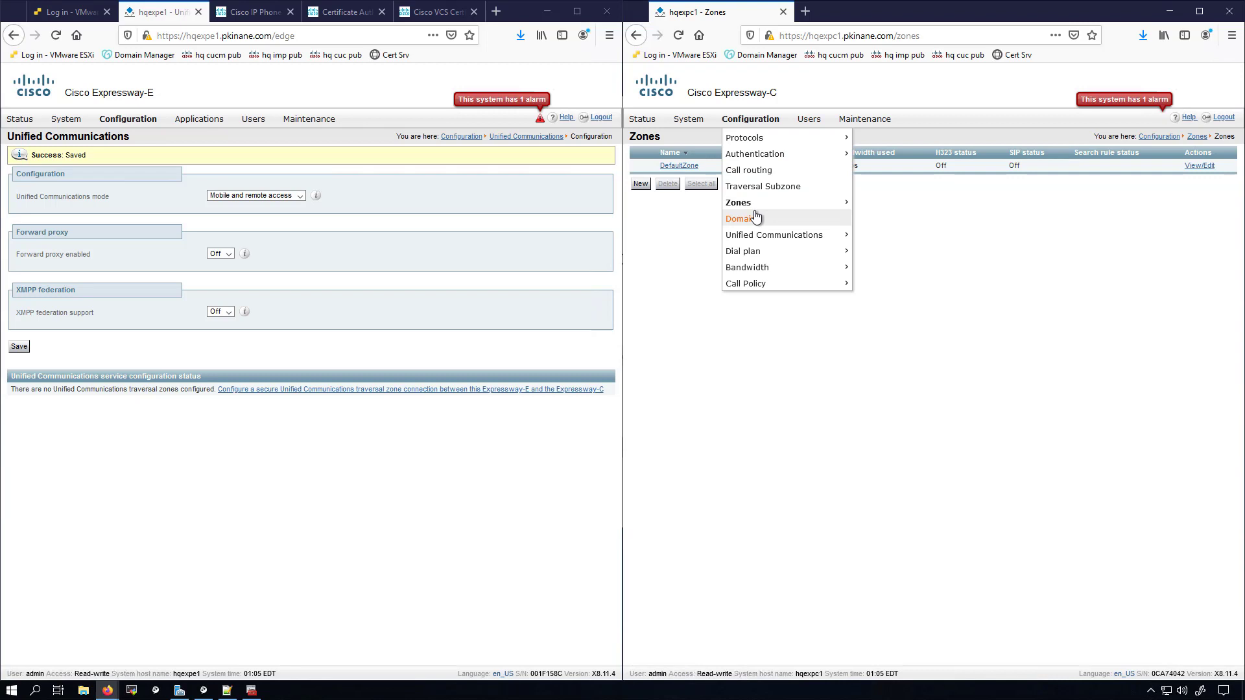
mouse_move(758, 207)
click(865, 203)
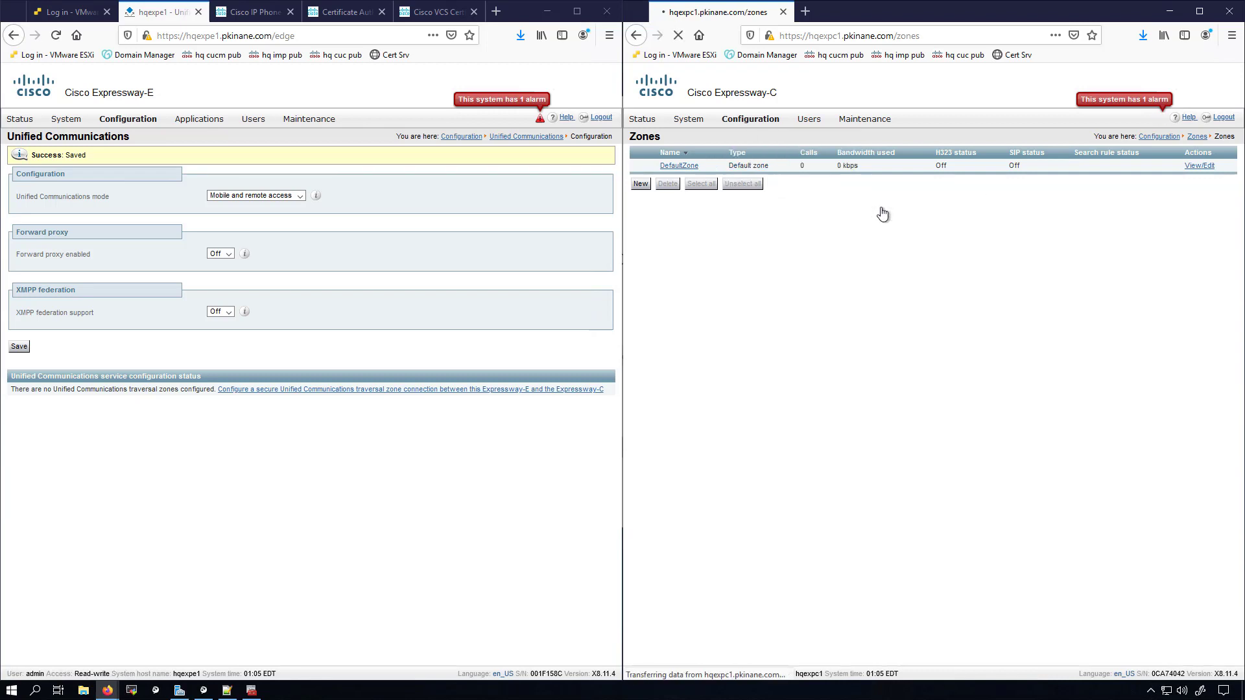
click(640, 185)
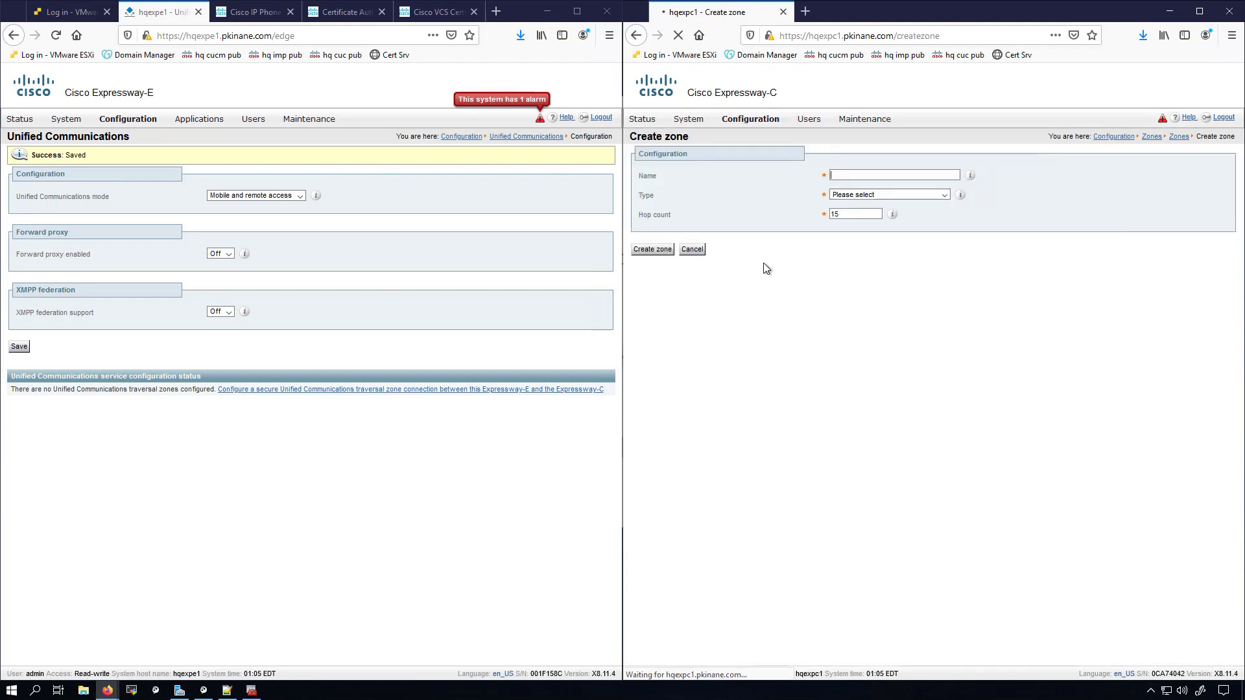
click(283, 392)
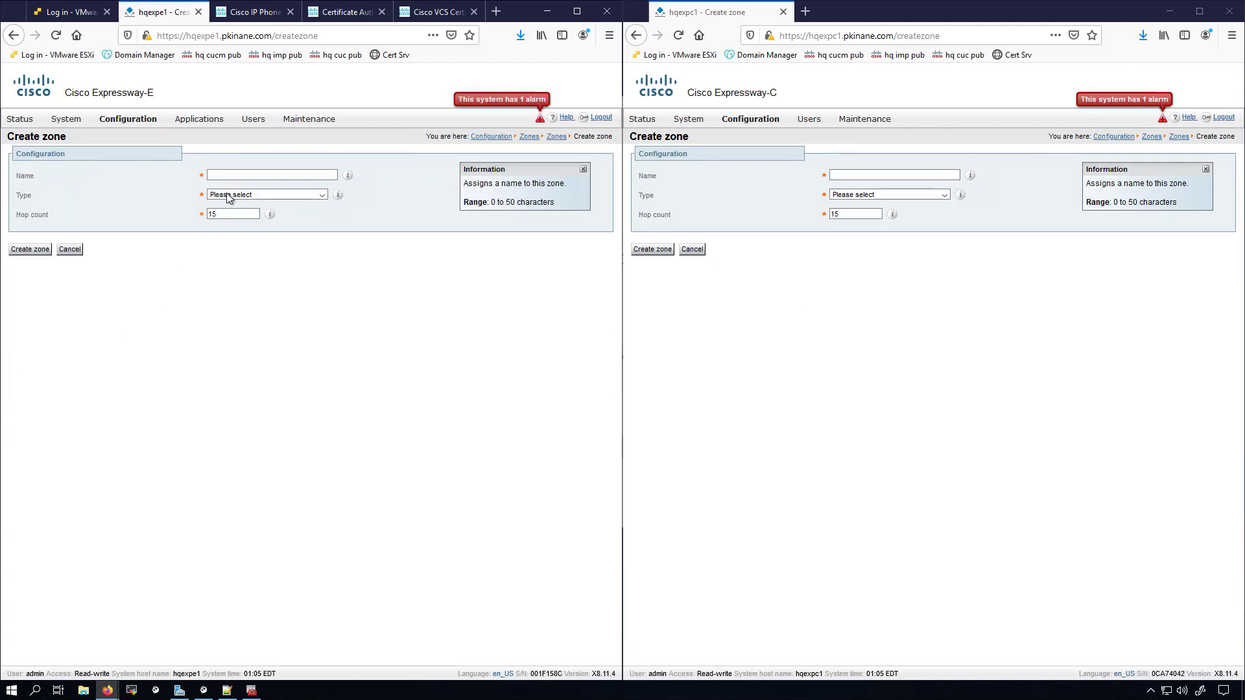
Step: Name both the Expressway-E and Expressway-C zones UC Traversal
click(230, 174)
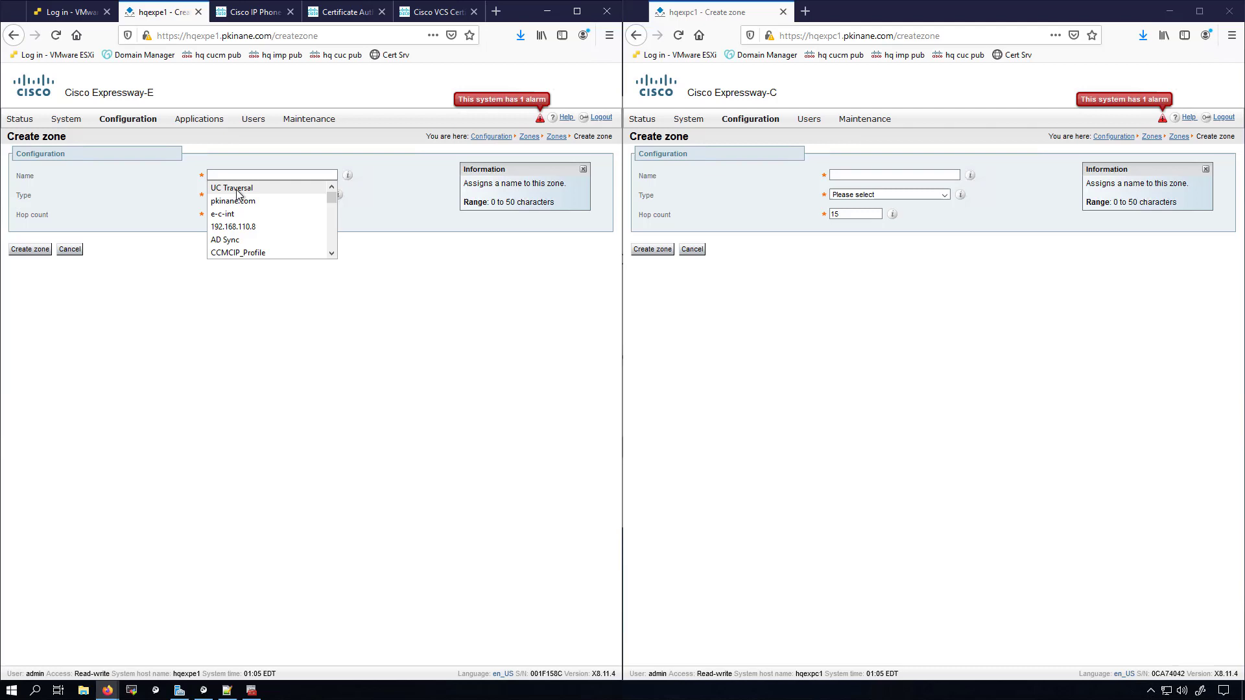
click(231, 188)
click(903, 171)
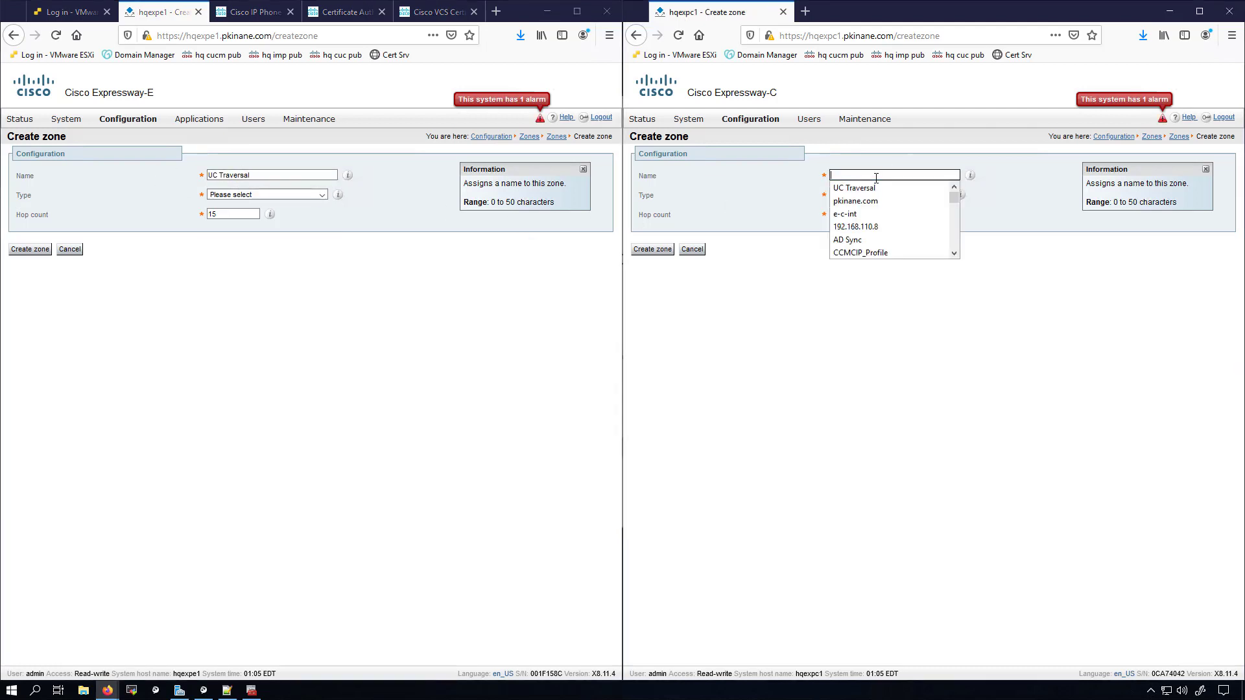
click(855, 187)
Step: Set the zone type to Unified Communications traversal on both Expressways
click(232, 193)
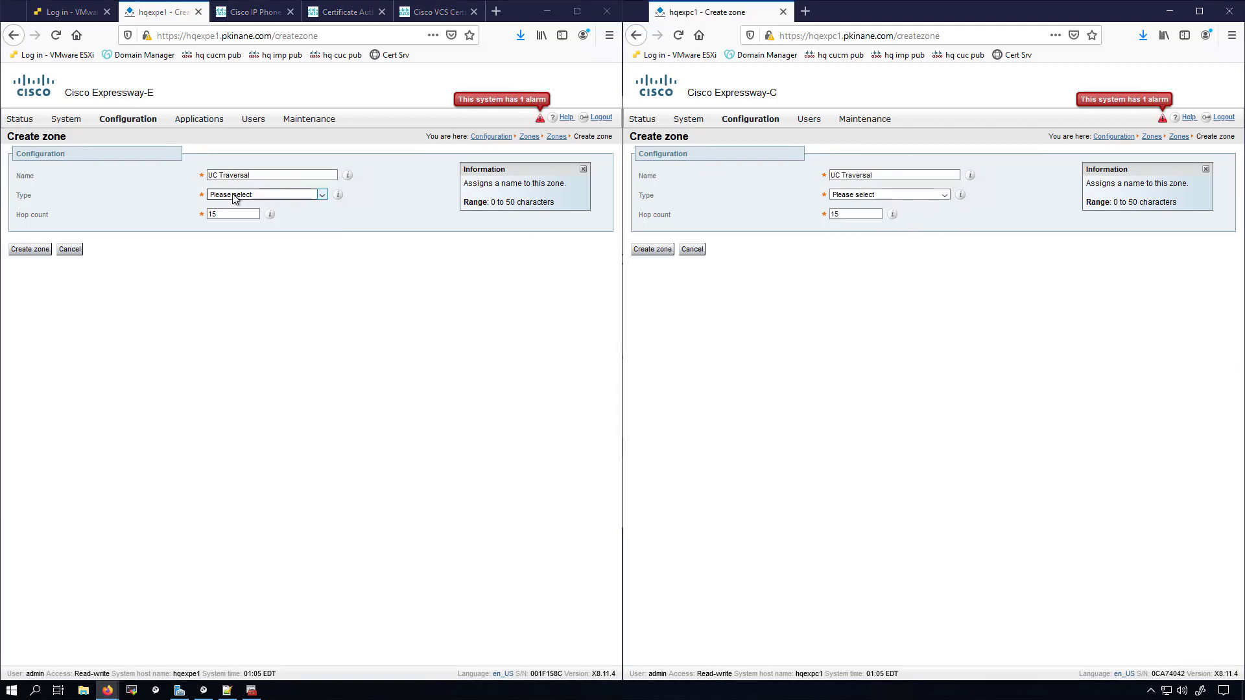
click(262, 282)
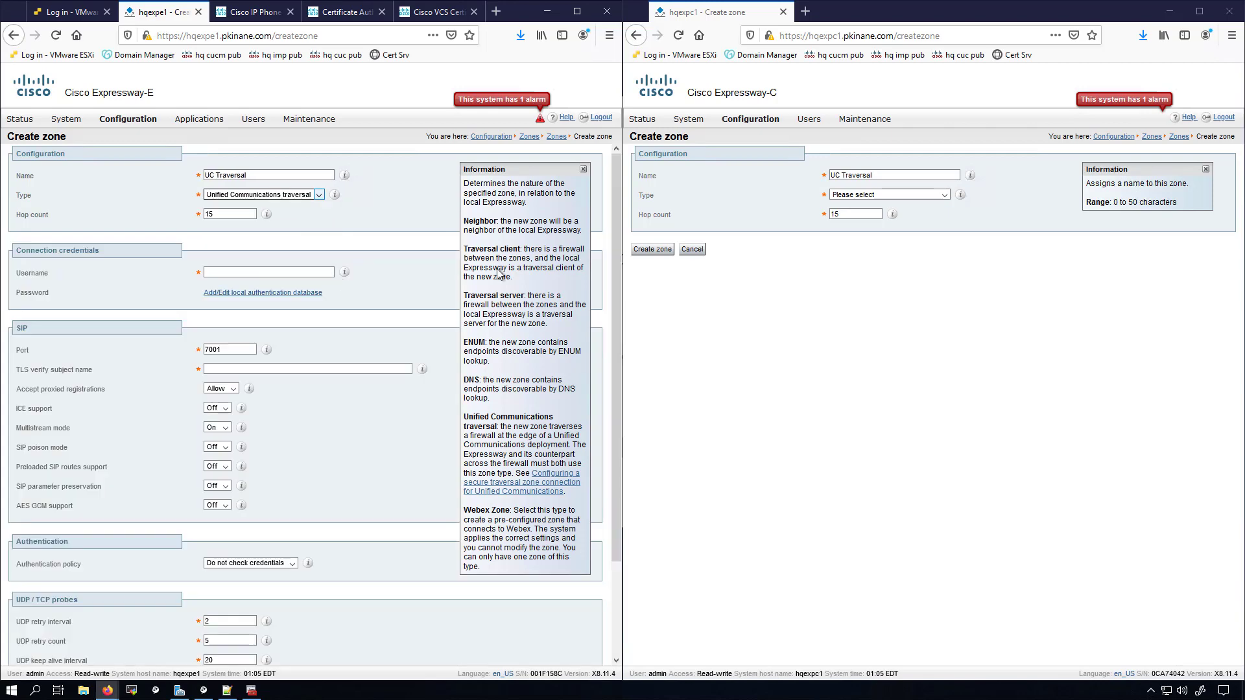
click(881, 193)
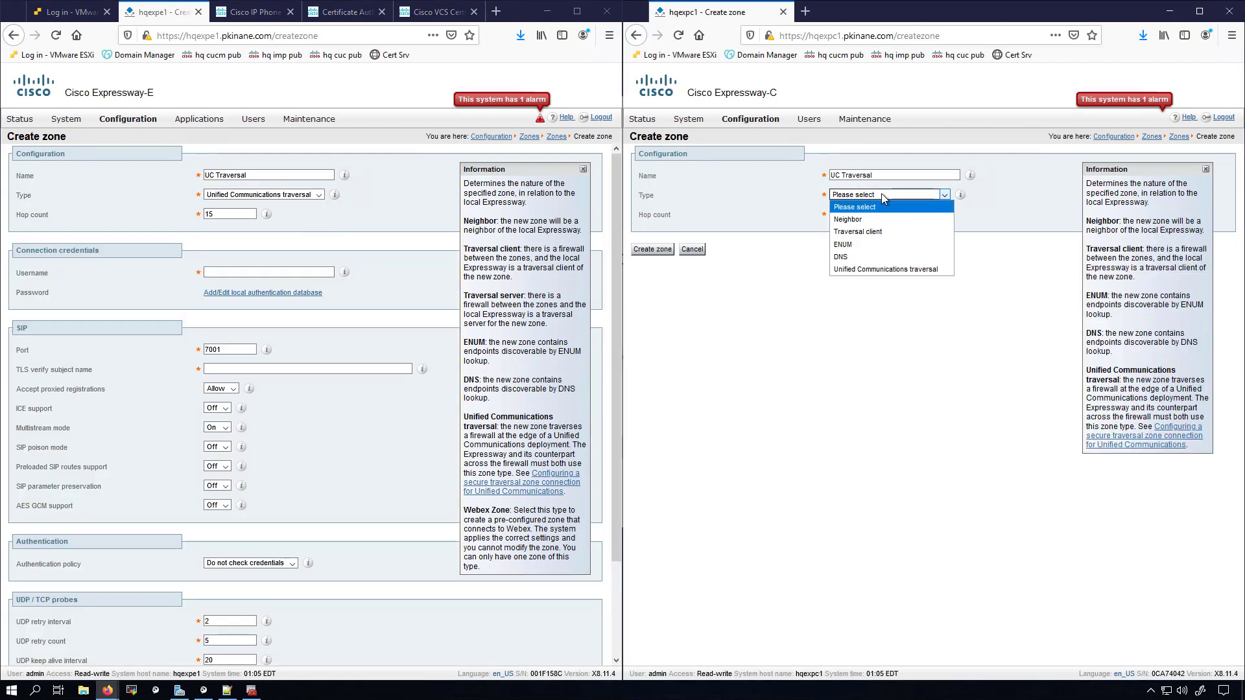
click(881, 269)
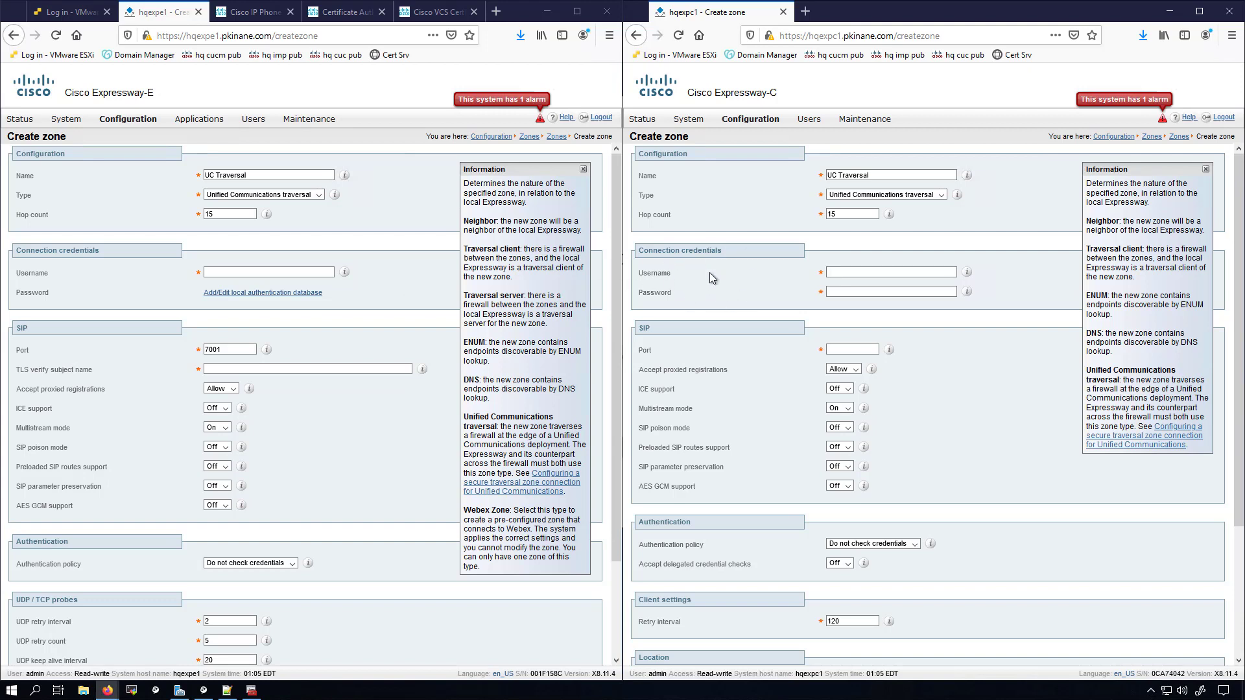
click(652, 276)
click(658, 293)
click(494, 292)
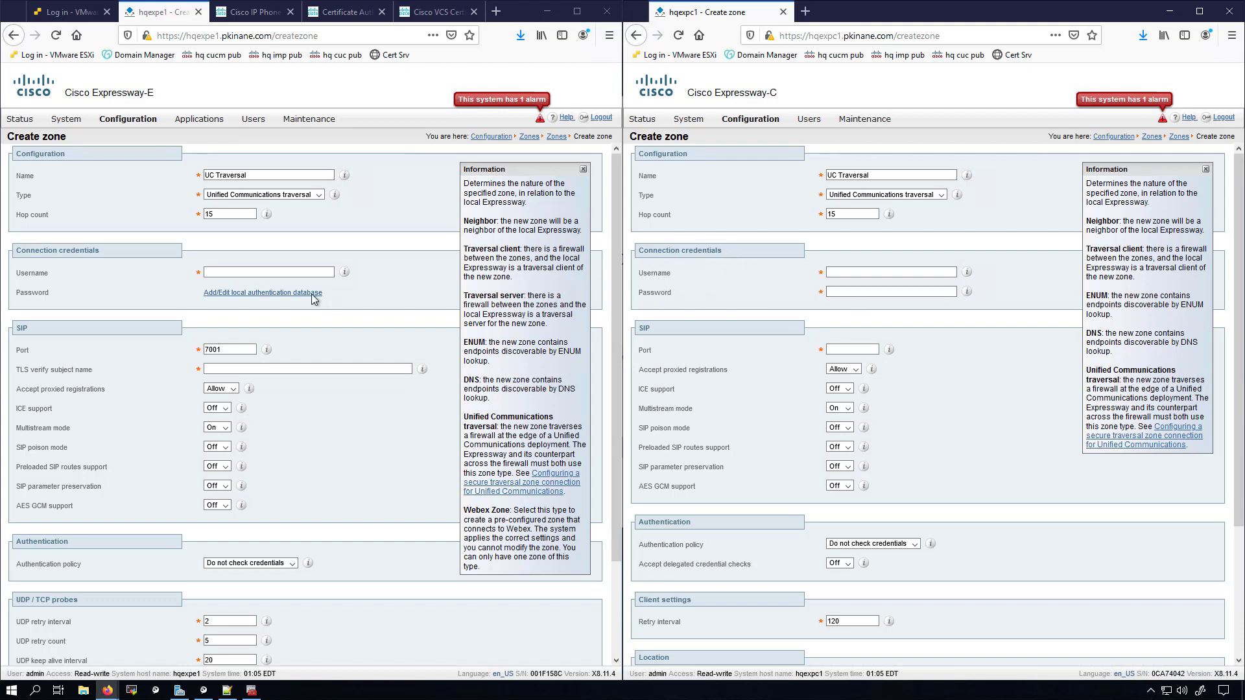
Step: Create local credential e-c-int with its password in Expressway-E's local authentication database
click(255, 293)
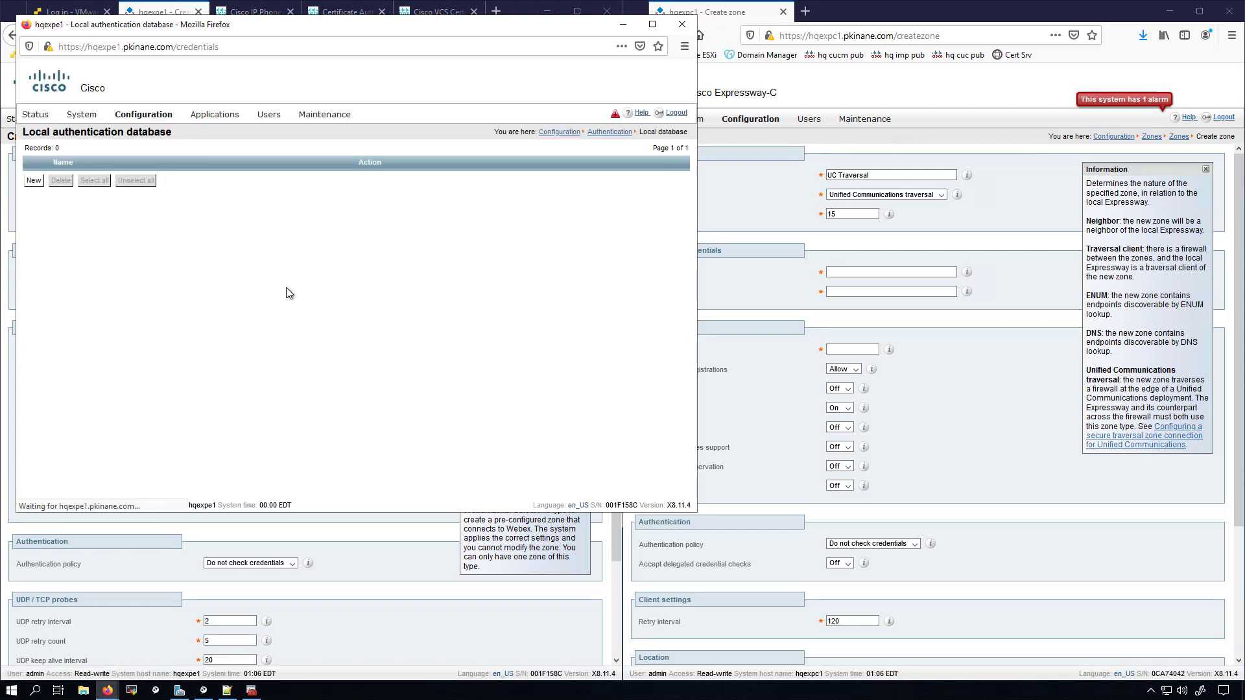
click(34, 181)
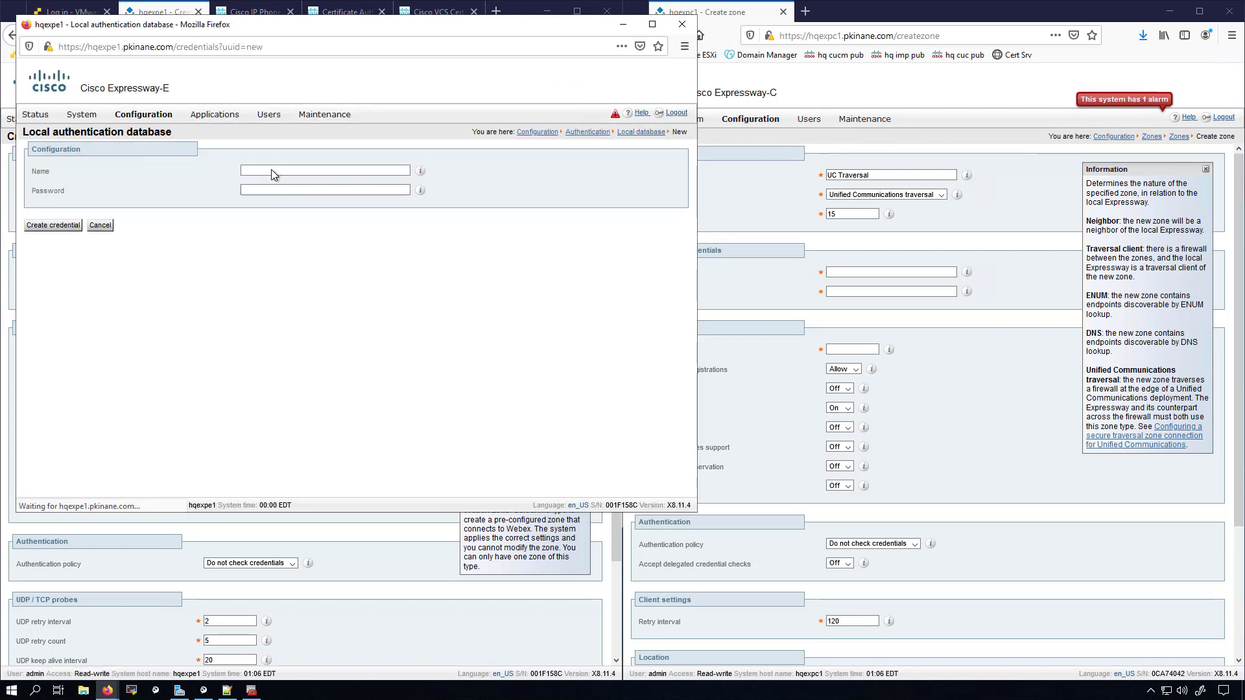
click(272, 170)
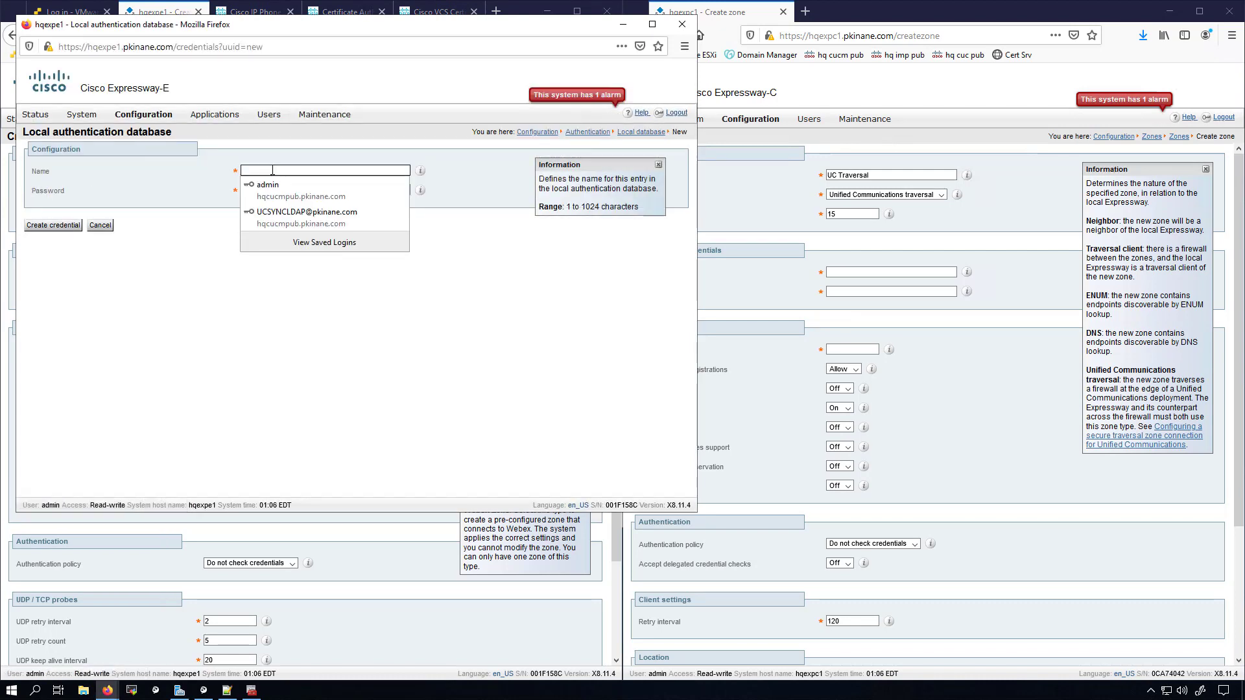
text(e)
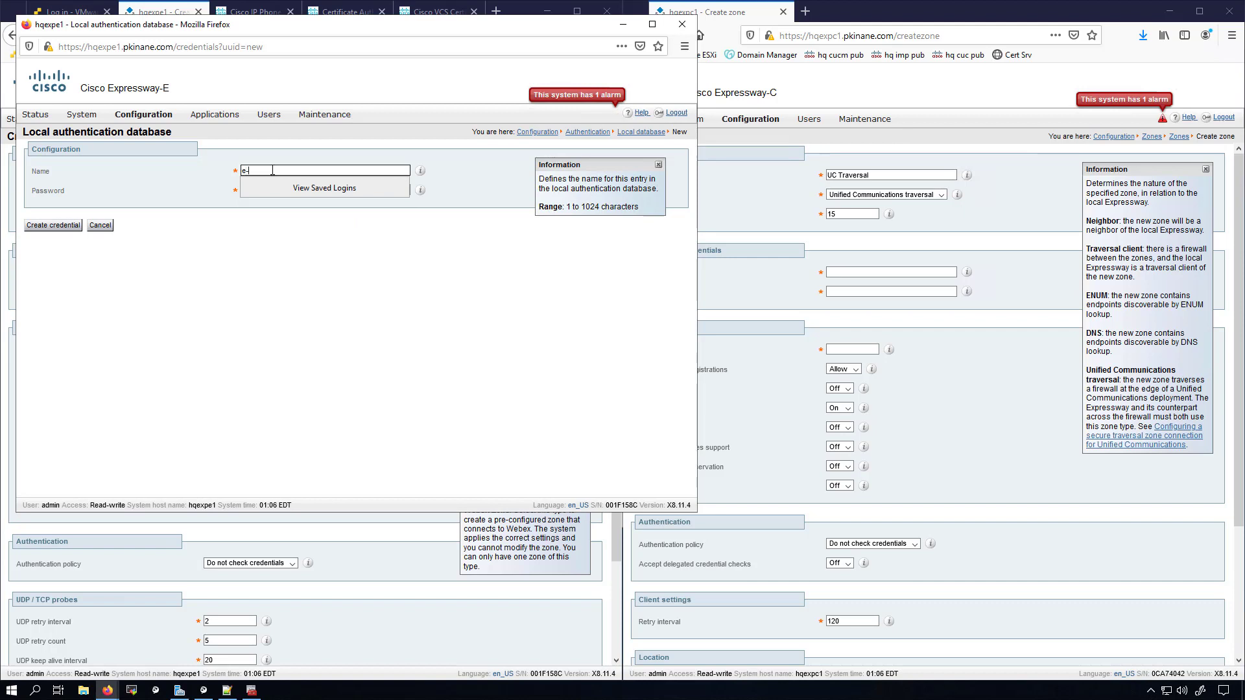
text(-c-int)
click(248, 190)
text(C)
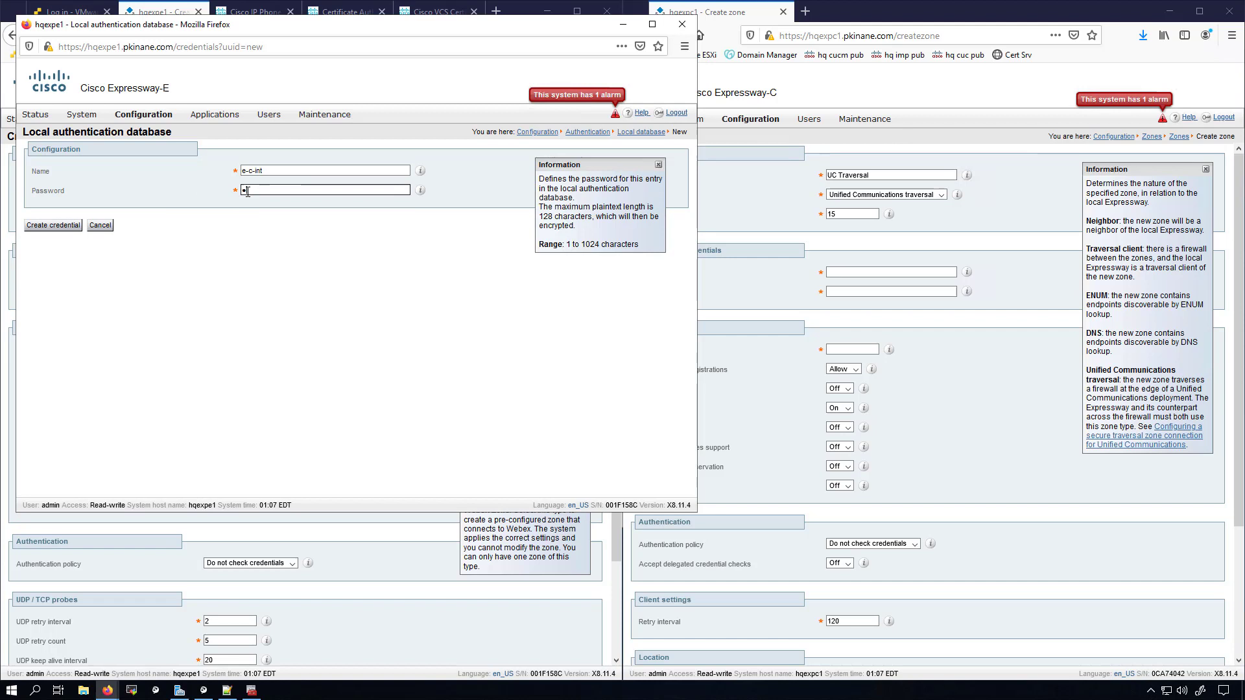
text(isco123!)
click(68, 227)
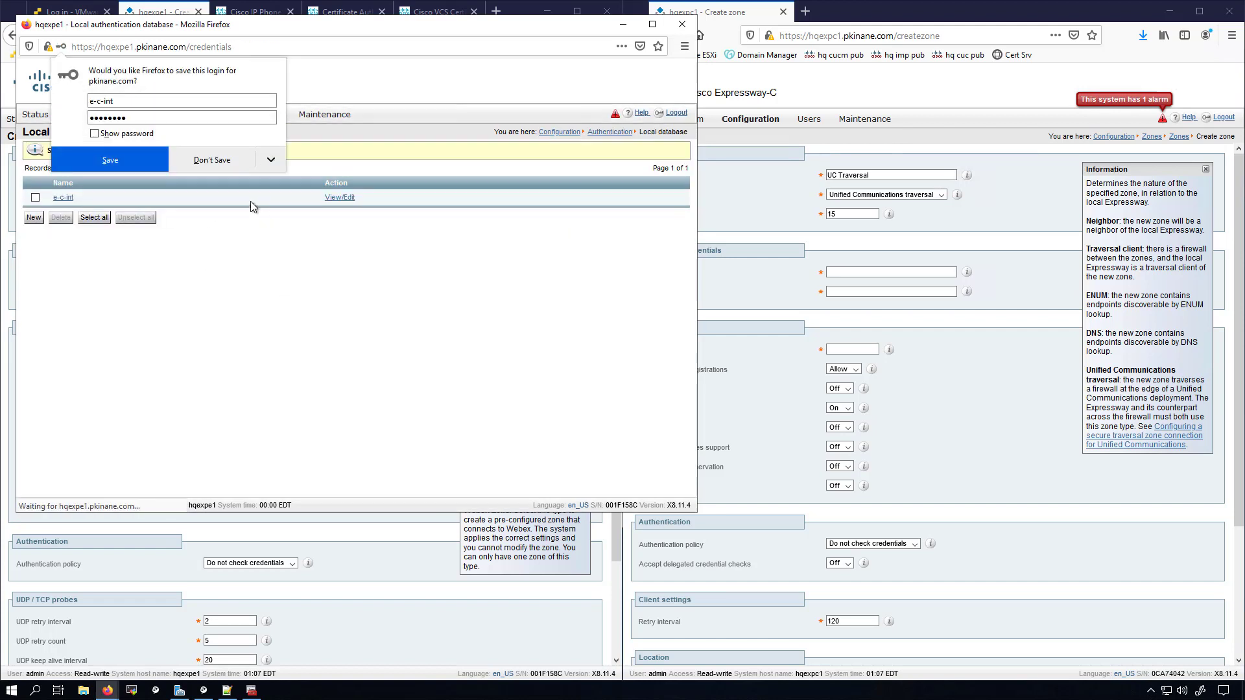
Step: Decline the browser's save-login offer and close the credentials window back to the zone form
click(271, 166)
click(258, 183)
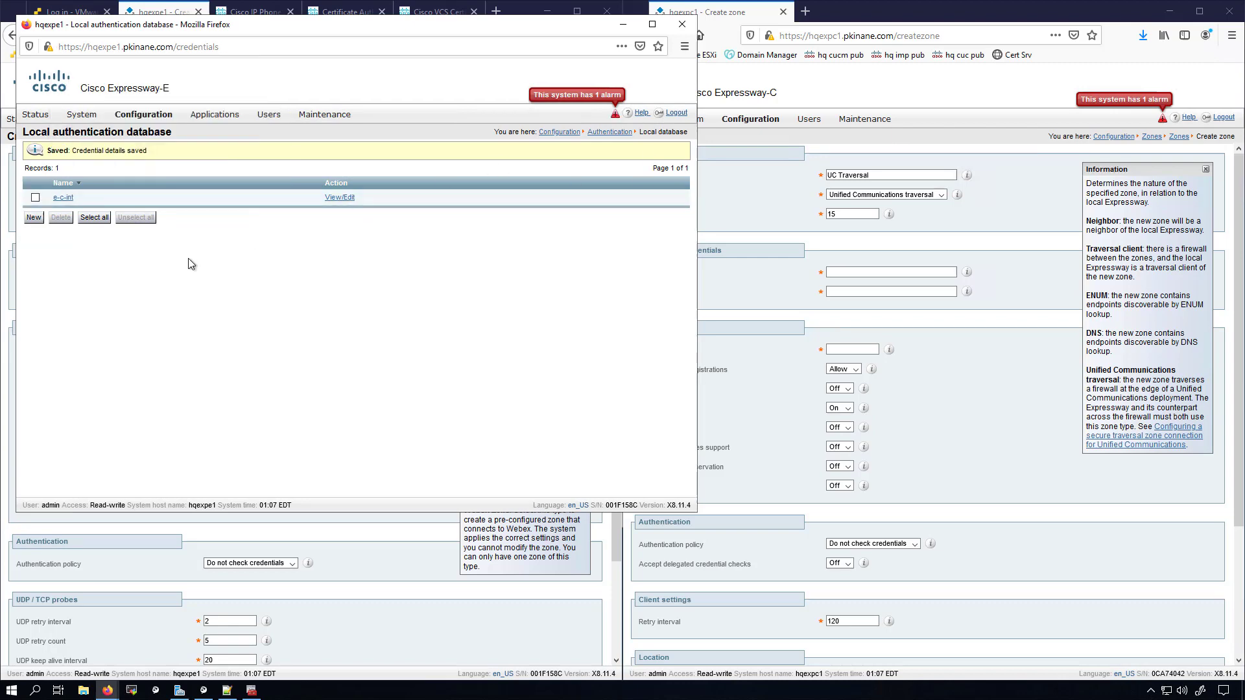
click(682, 24)
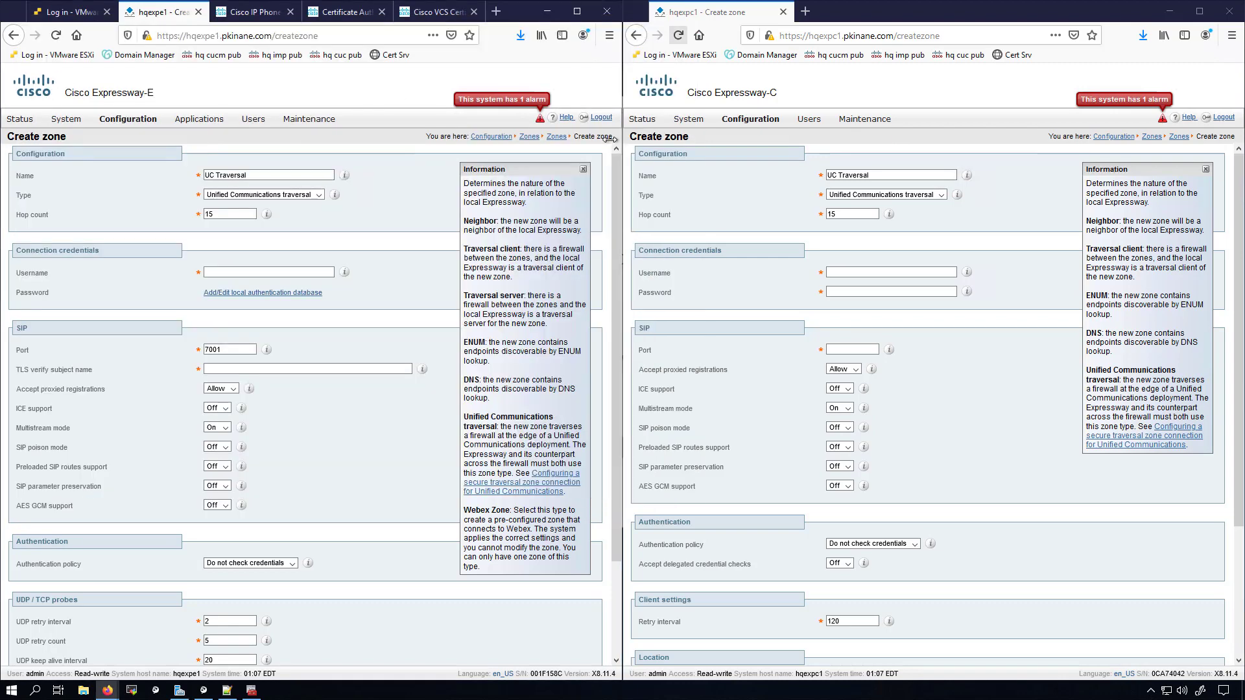
Step: Enter the e-c-int traversal username on both zone forms and the password on Expressway-C's
click(250, 275)
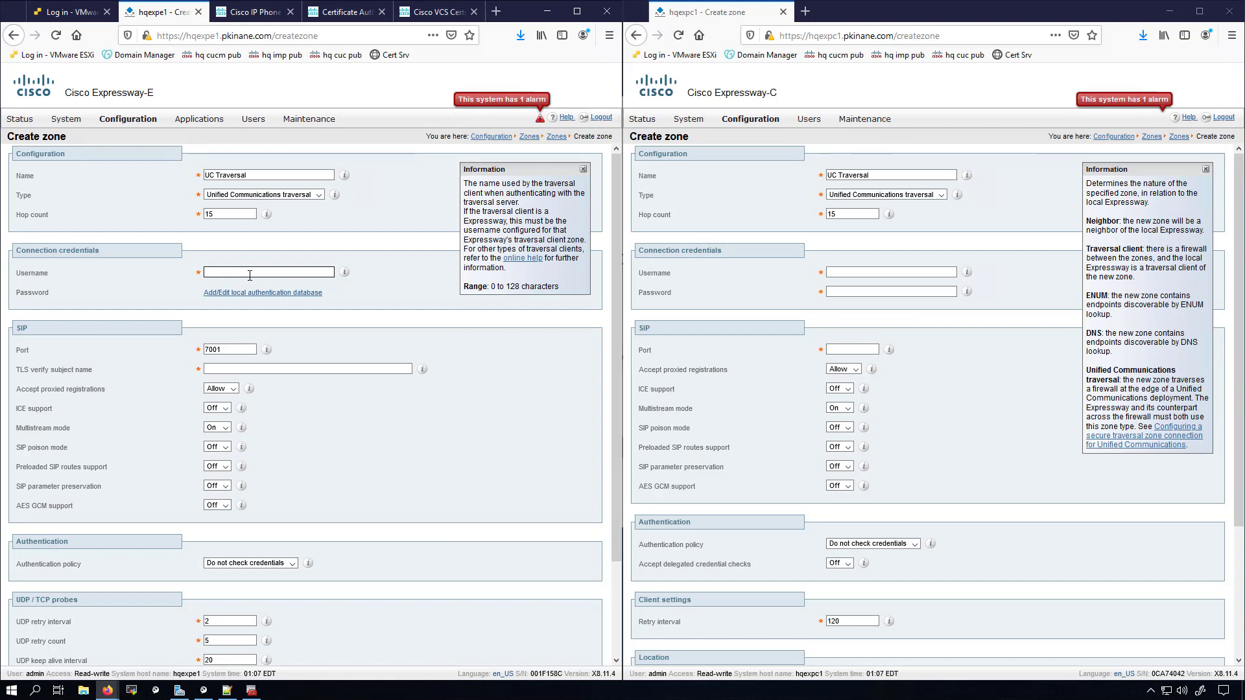
text(e)
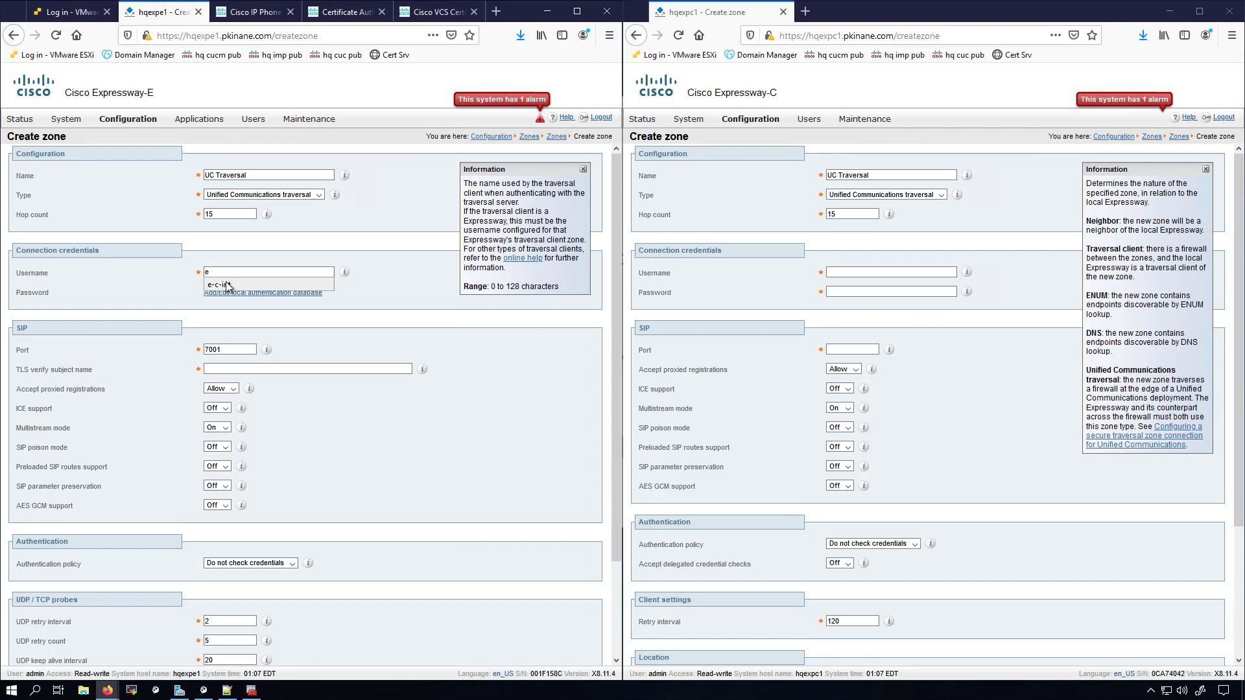
click(227, 285)
key(ctrl+c)
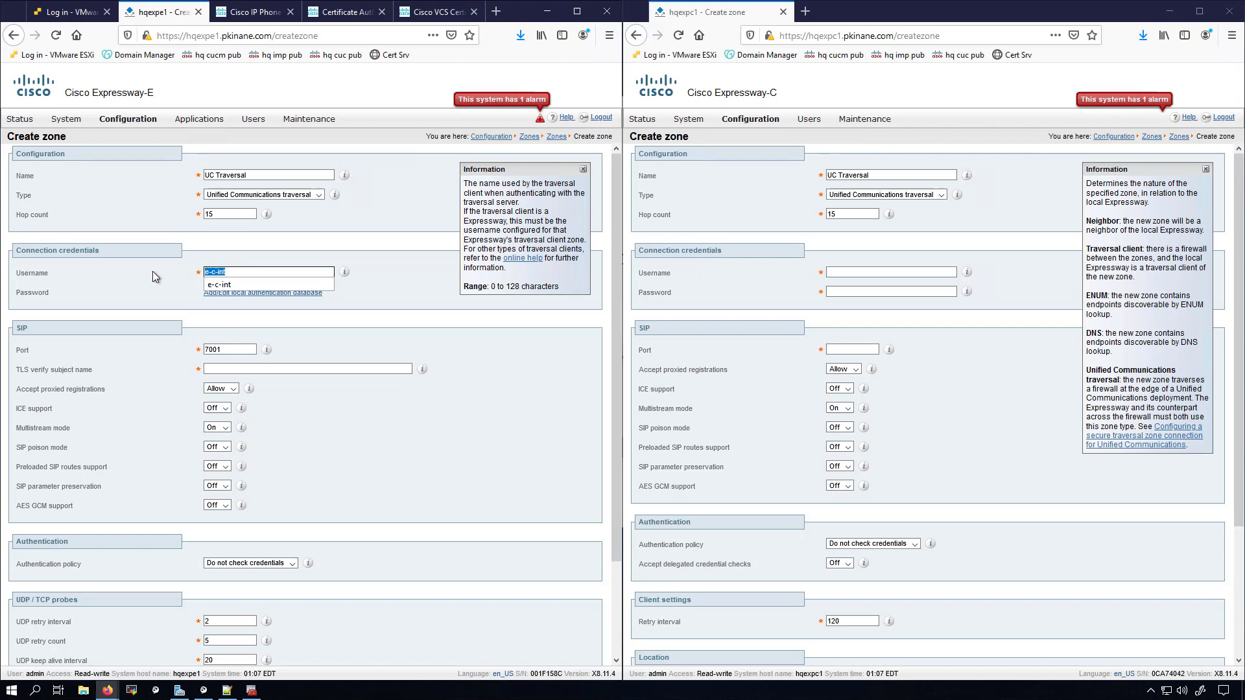
click(890, 272)
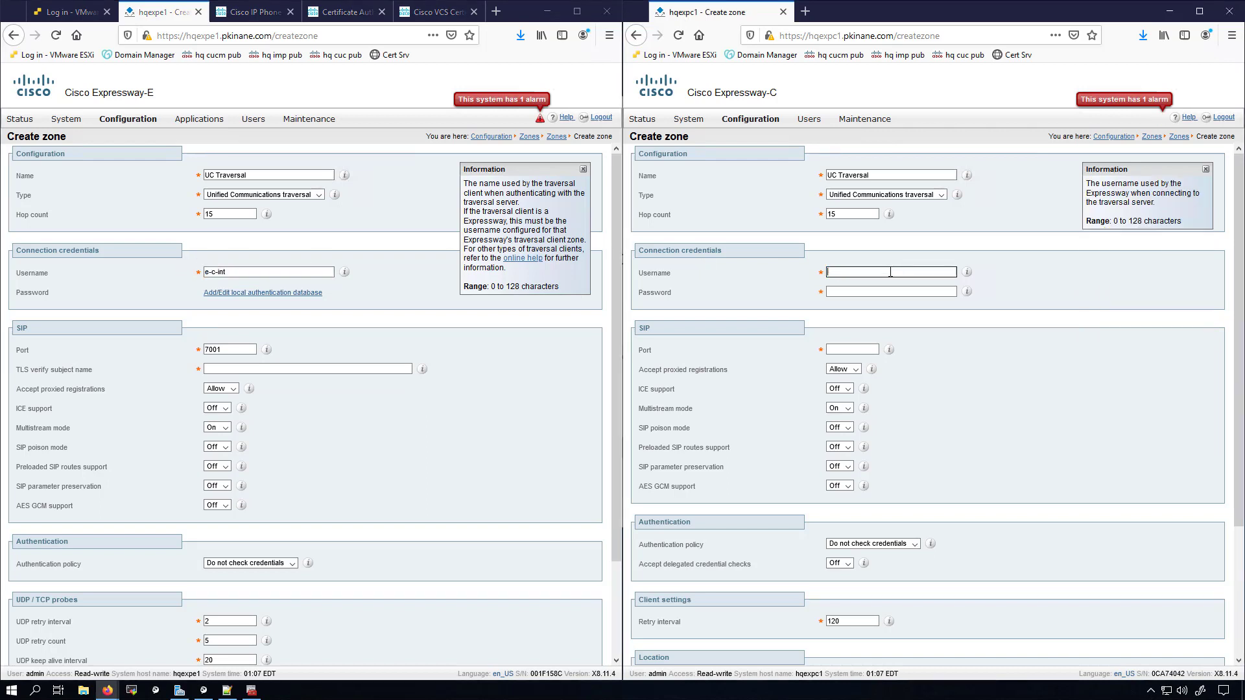
key(ctrl+v)
click(836, 292)
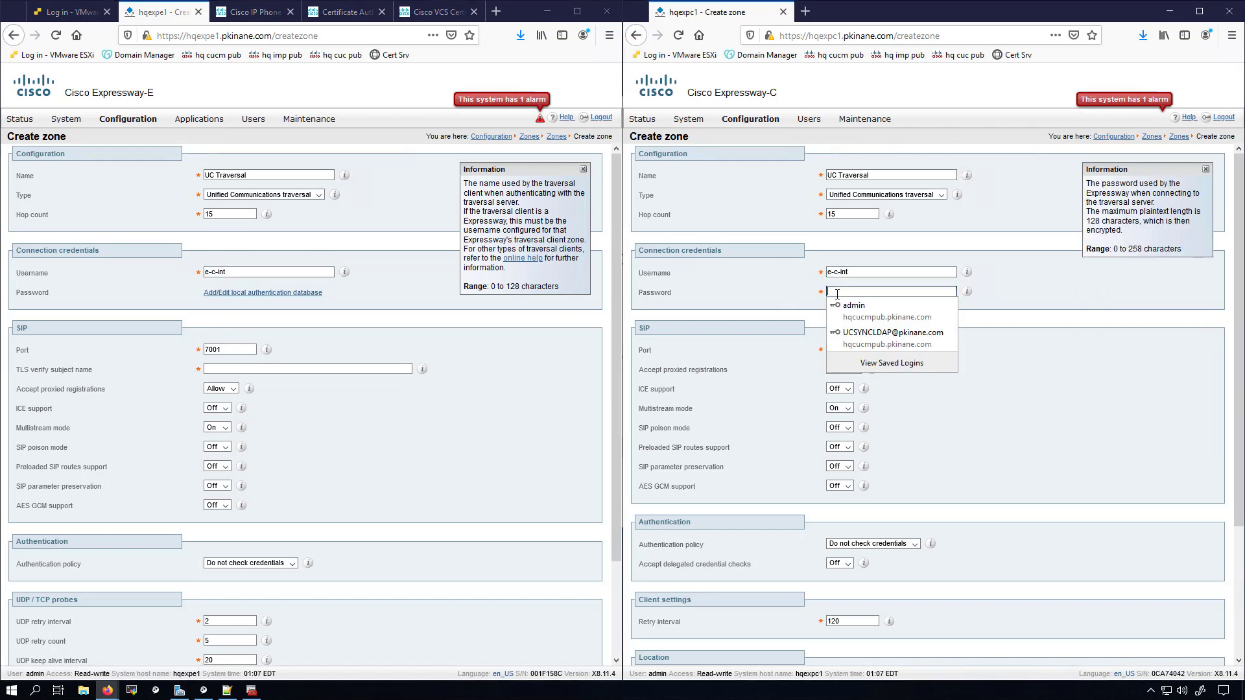
key(ctrl+v)
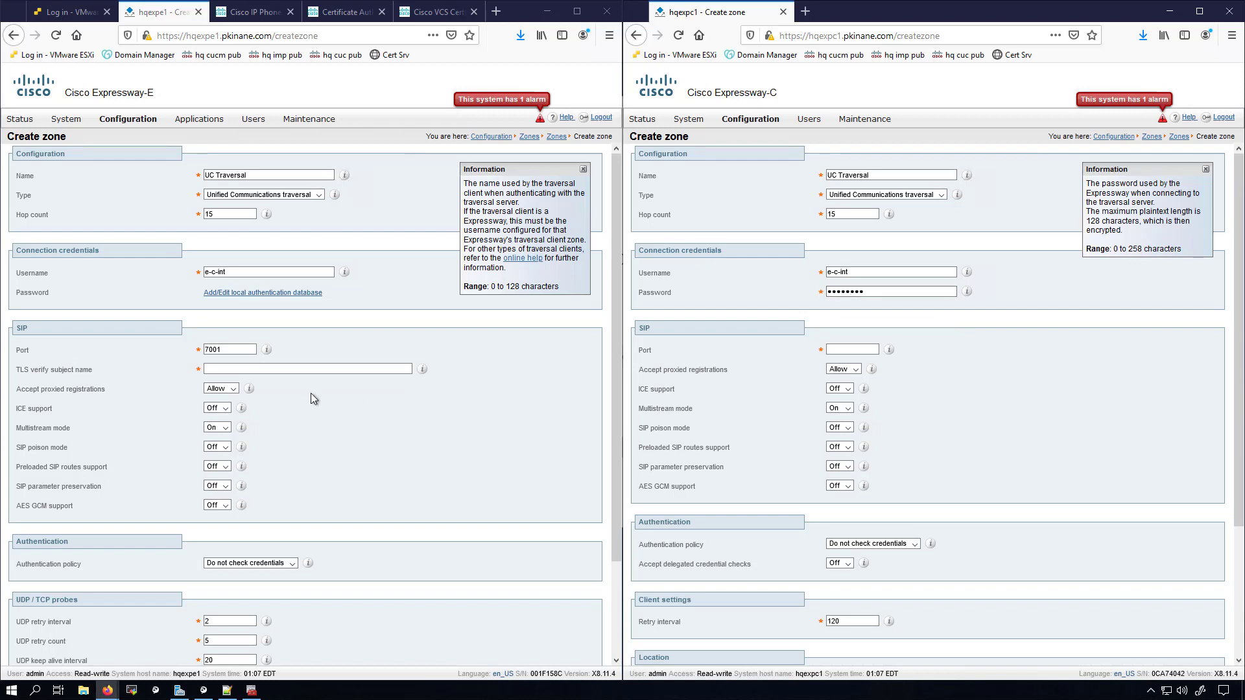
drag(254, 349, 184, 348)
key(ctrl+c)
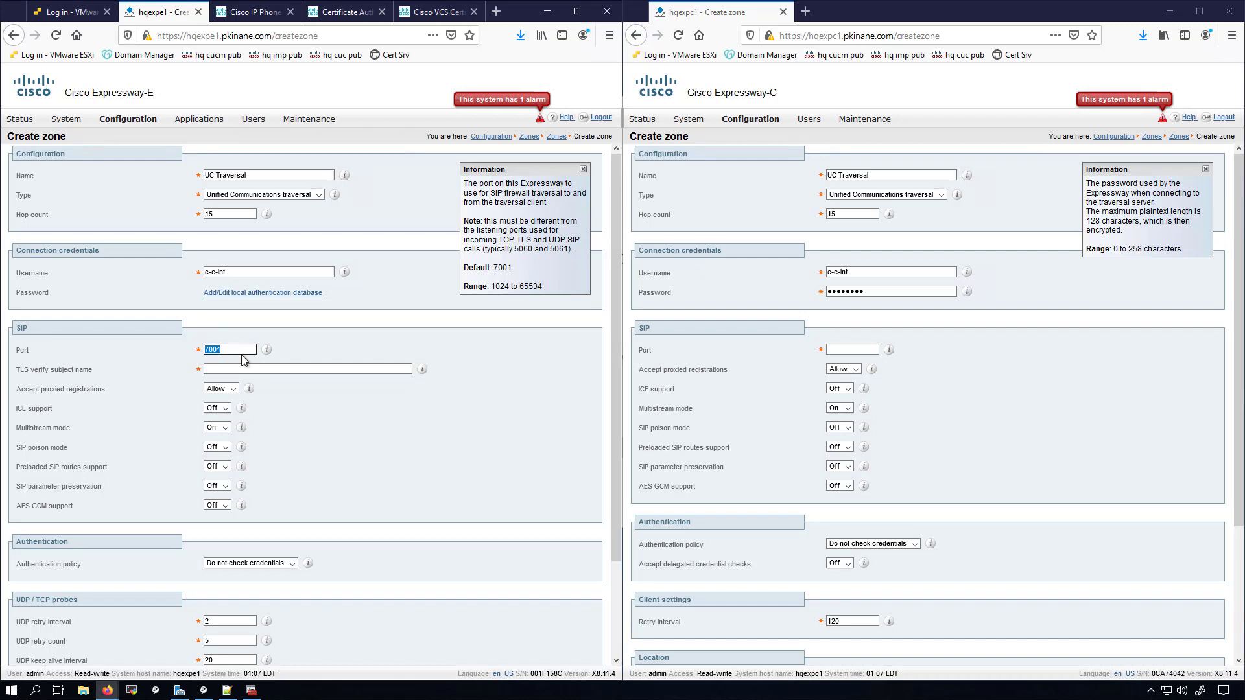
Step: Paste port 7001 into the Expressway-C zone's SIP port to match Expressway-E
click(839, 349)
key(ctrl+v)
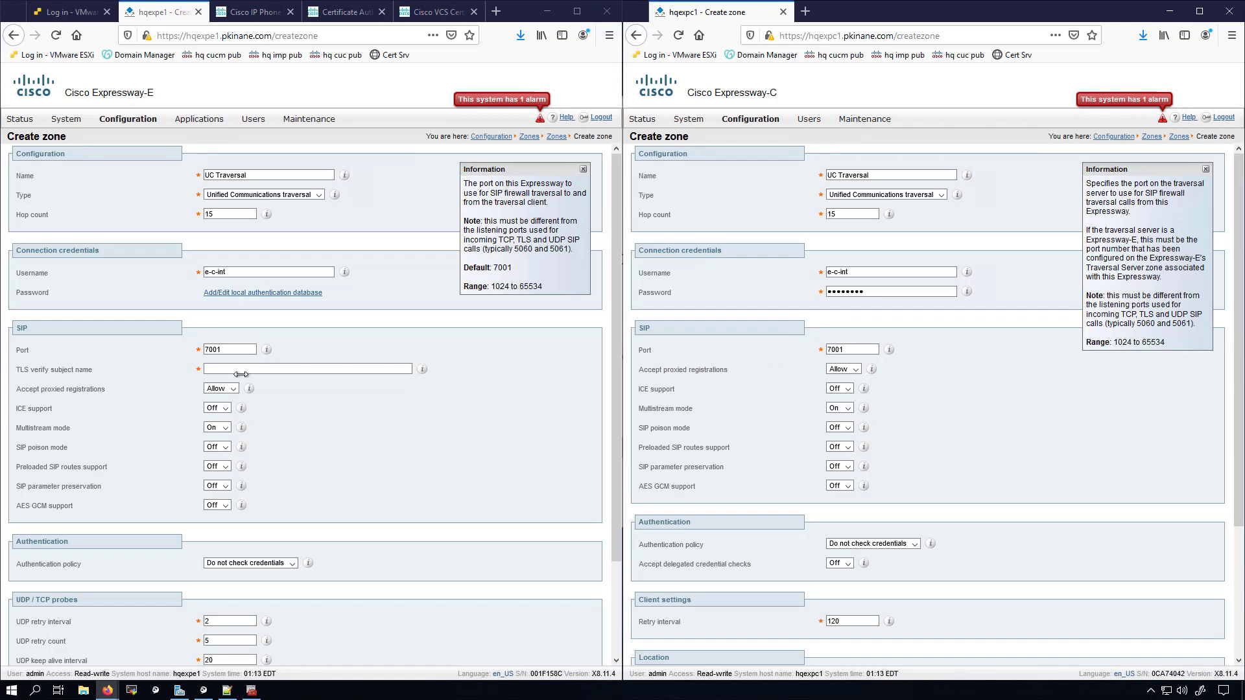
drag(17, 372, 114, 381)
click(115, 375)
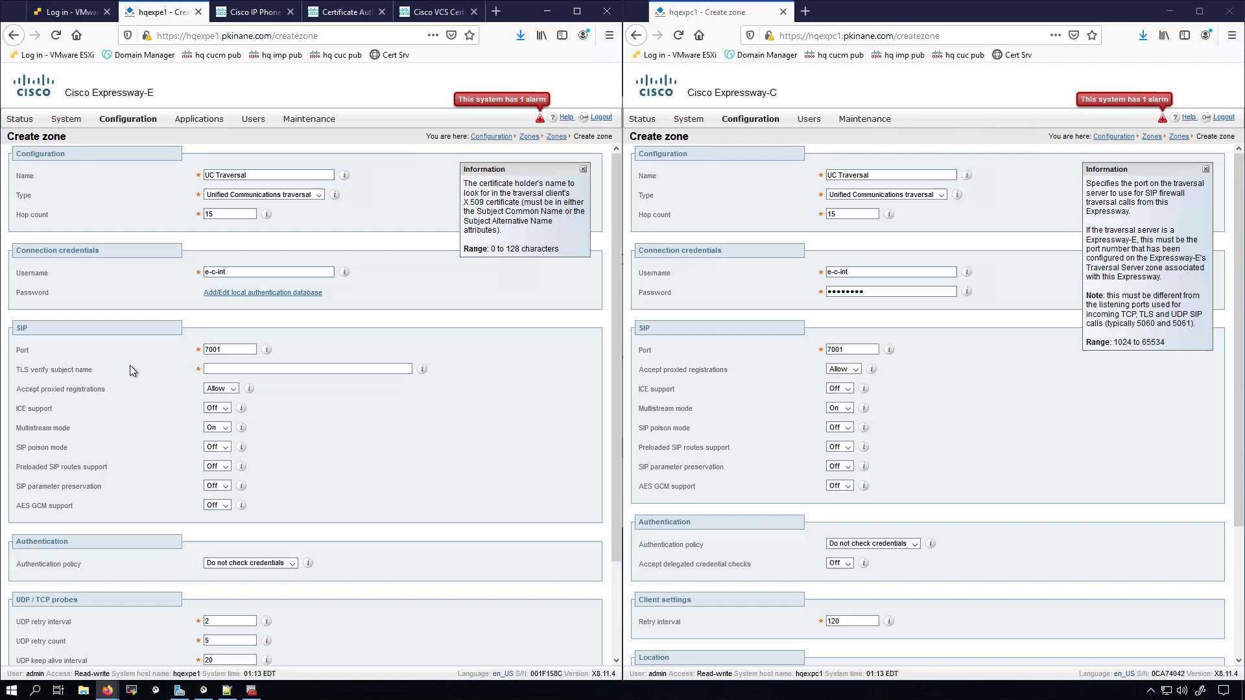
Step: Copy the common name hqexpc1.pkinane.com from the exp C server cert's Subject details
click(209, 369)
click(83, 690)
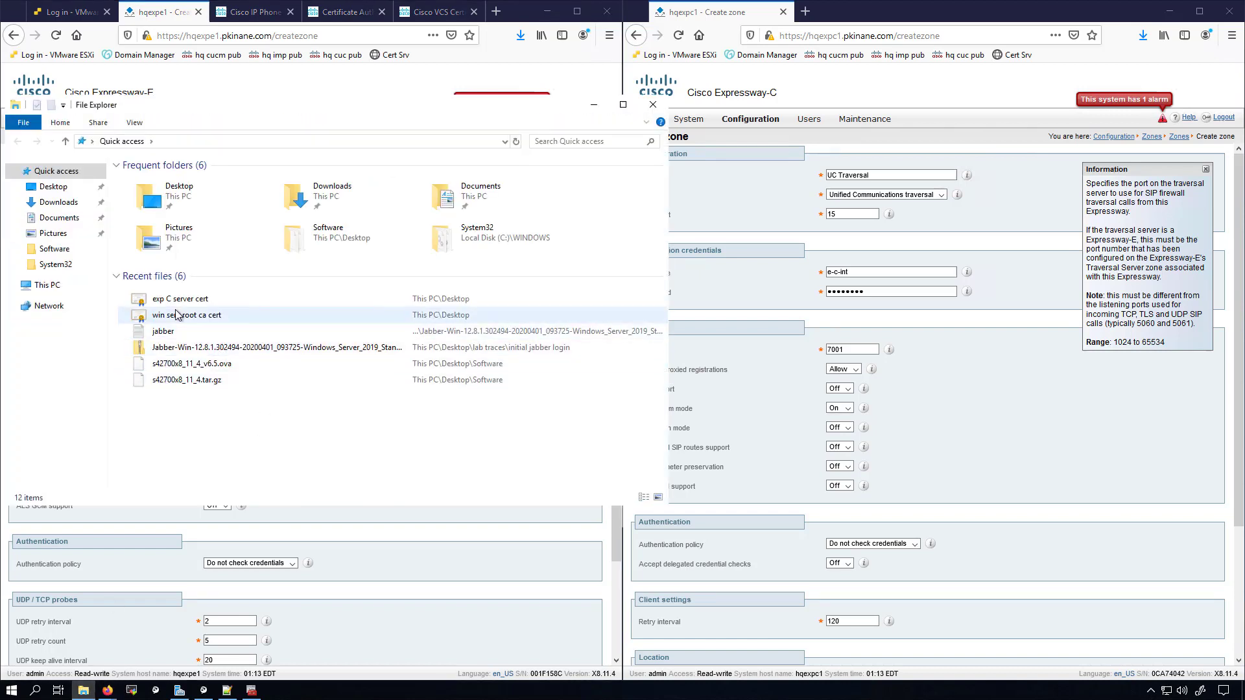
double_click(179, 301)
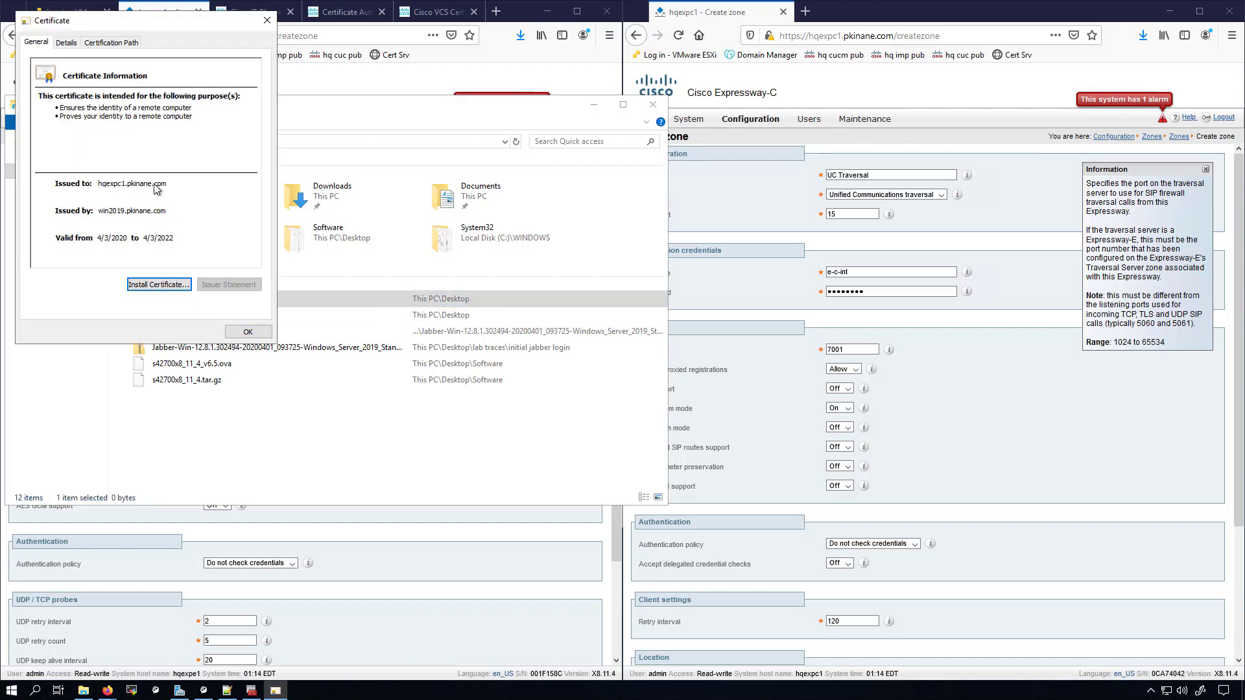
click(64, 43)
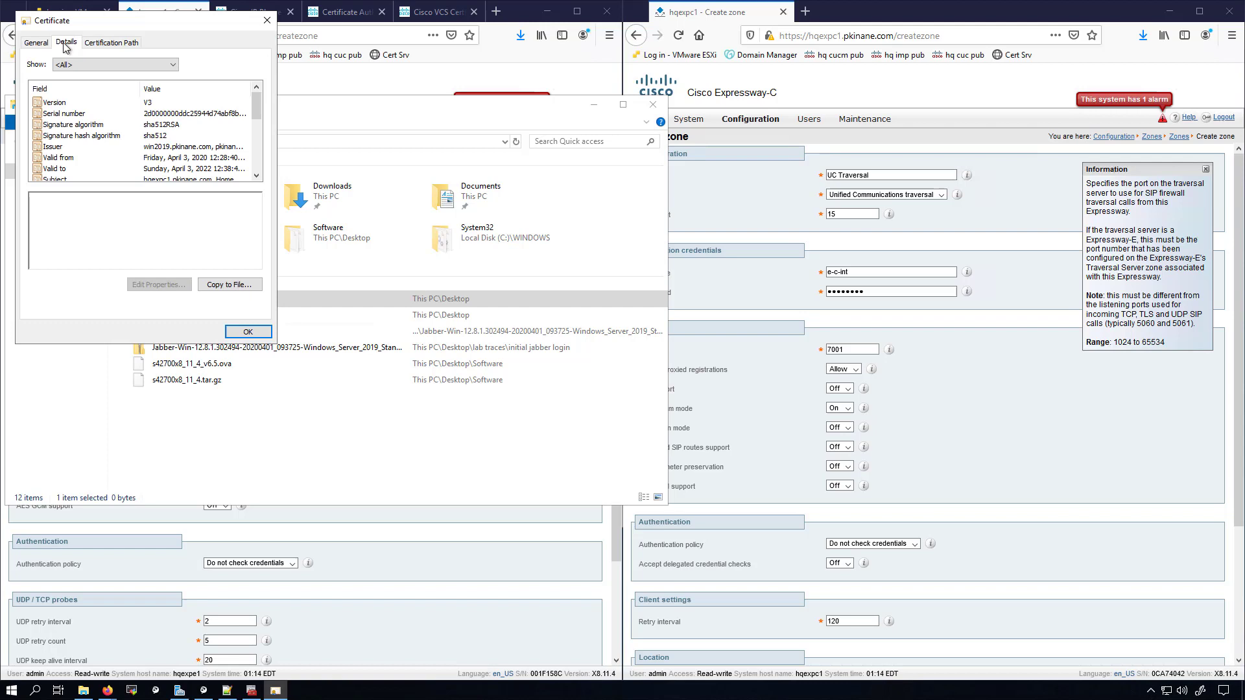
click(62, 179)
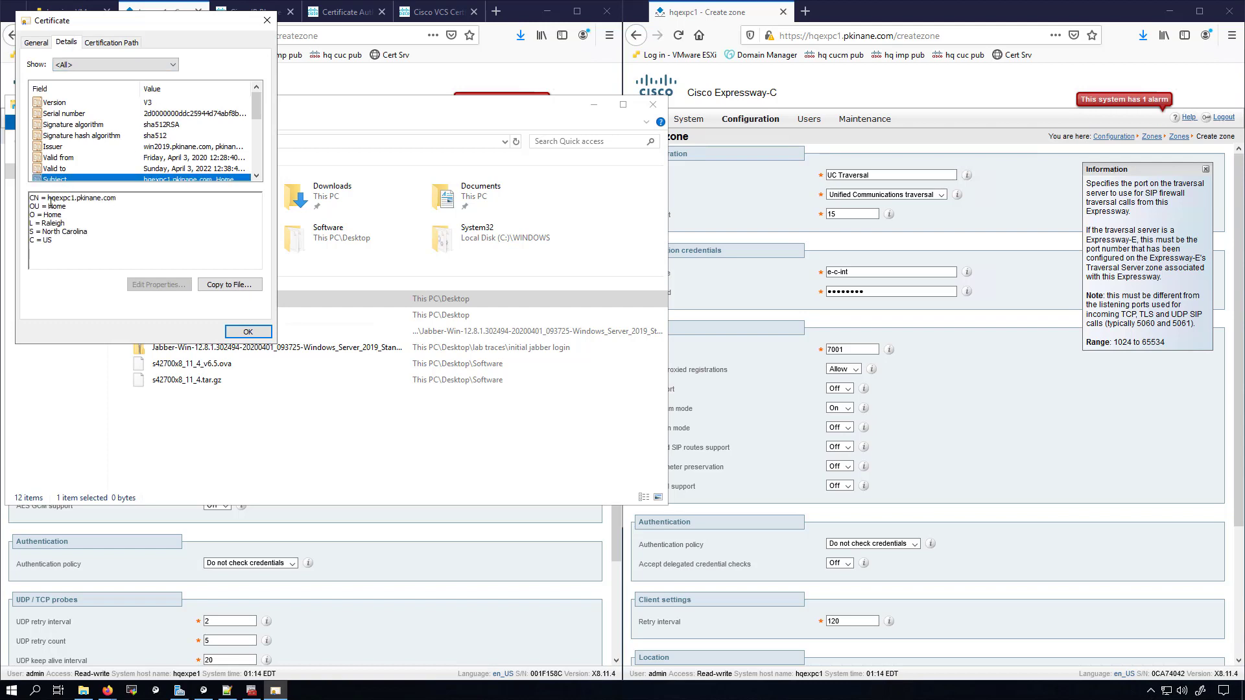
mouse_move(48, 197)
mouse_down()
mouse_move(120, 198)
mouse_move(49, 198)
mouse_up()
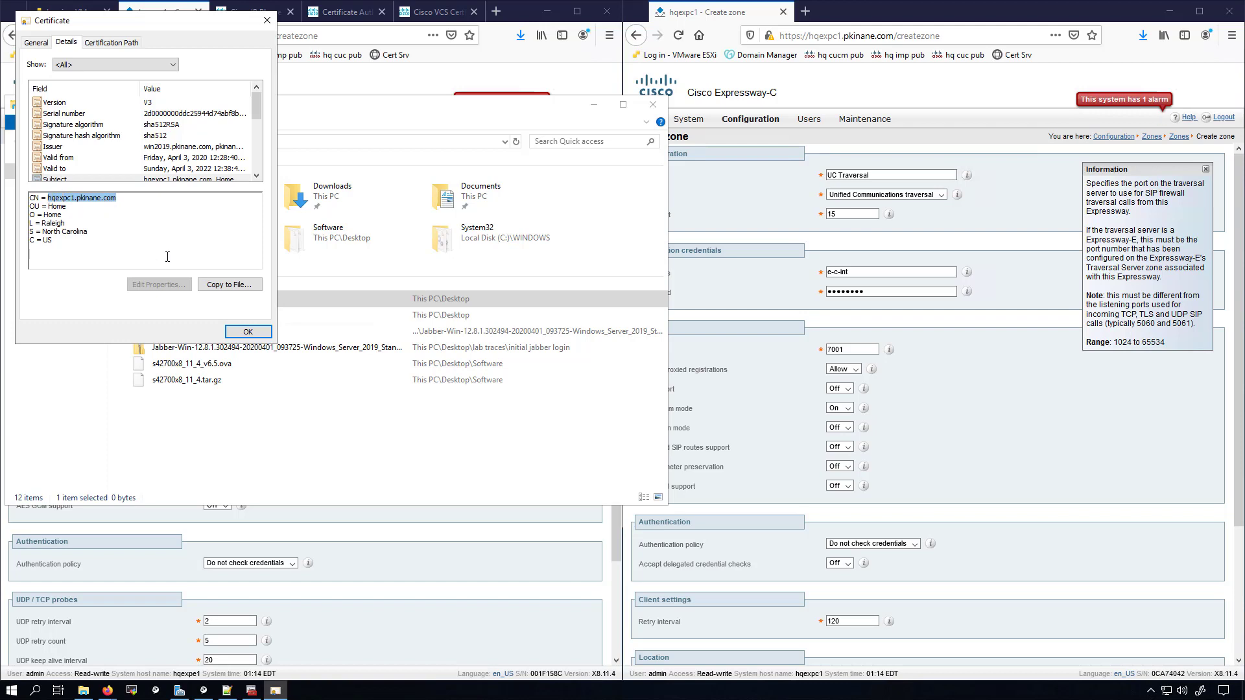
click(236, 332)
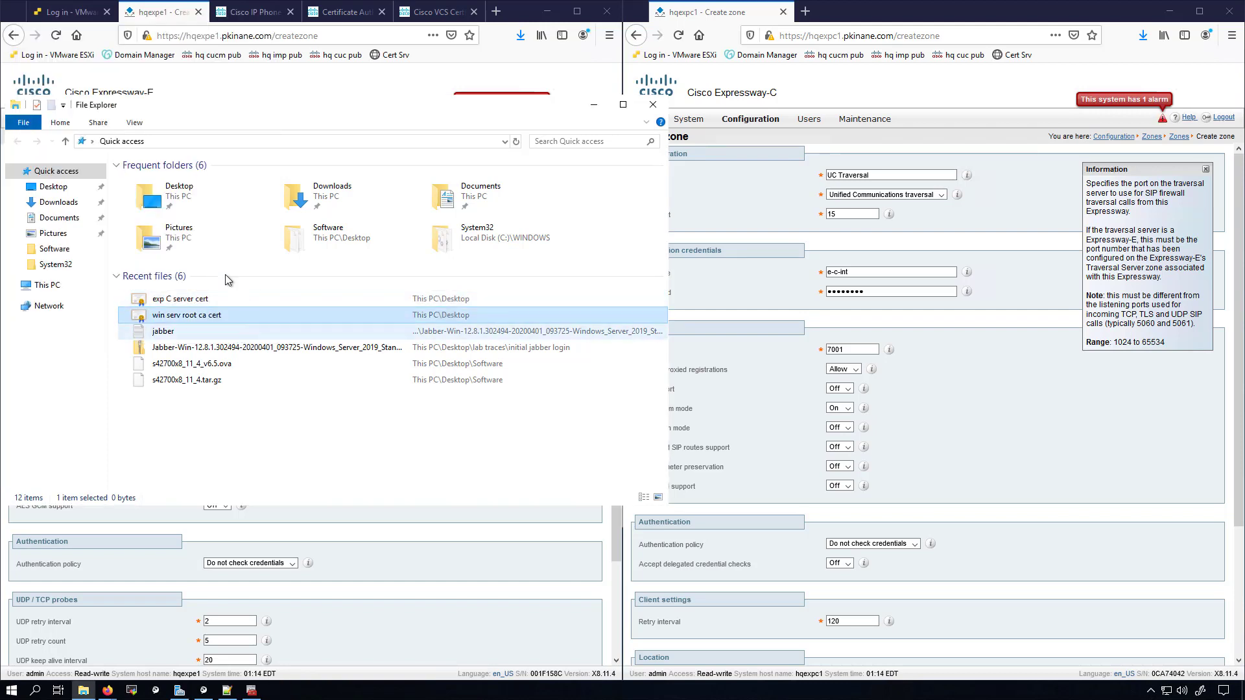
Step: Open the exp E server cert from the Desktop and place it over the Expressway-C form
click(207, 198)
double_click(178, 195)
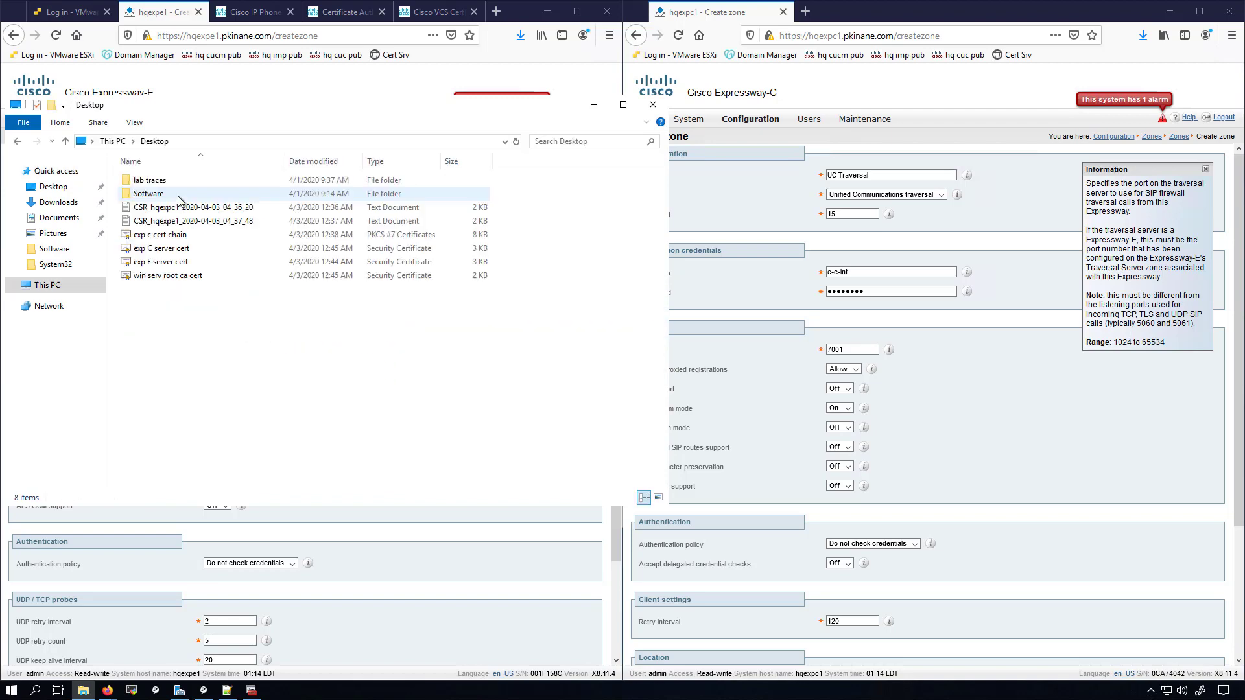
click(162, 263)
double_click(162, 262)
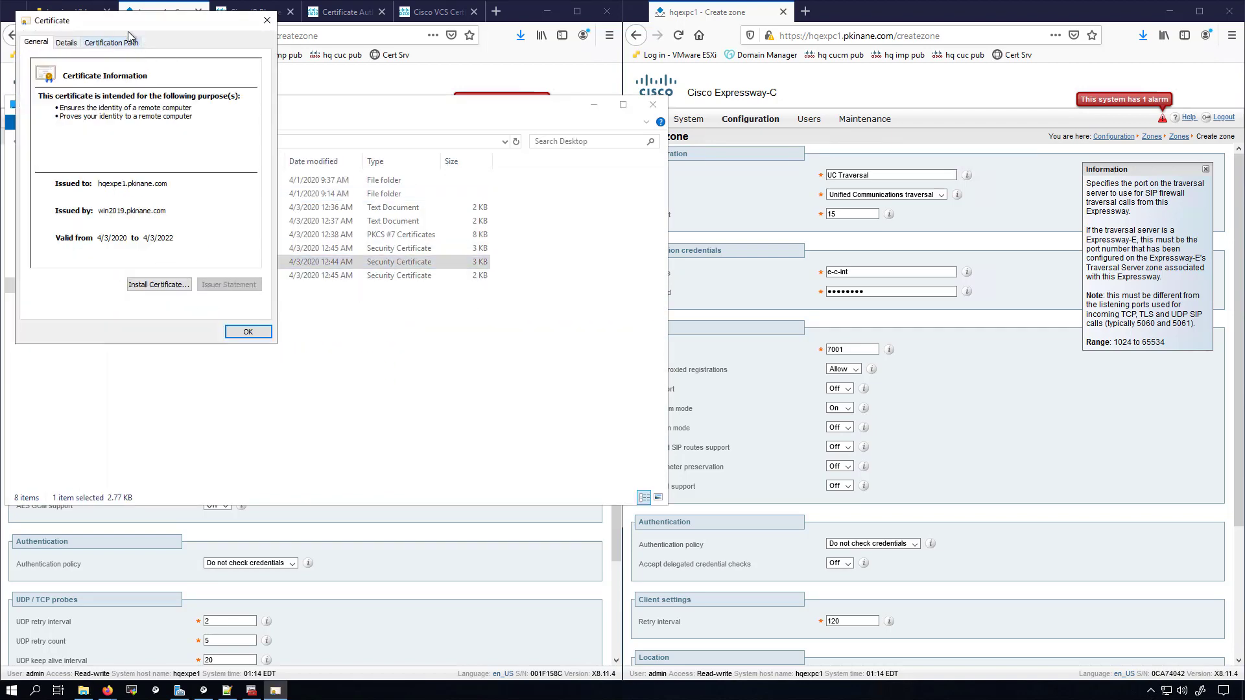
drag(161, 37, 877, 203)
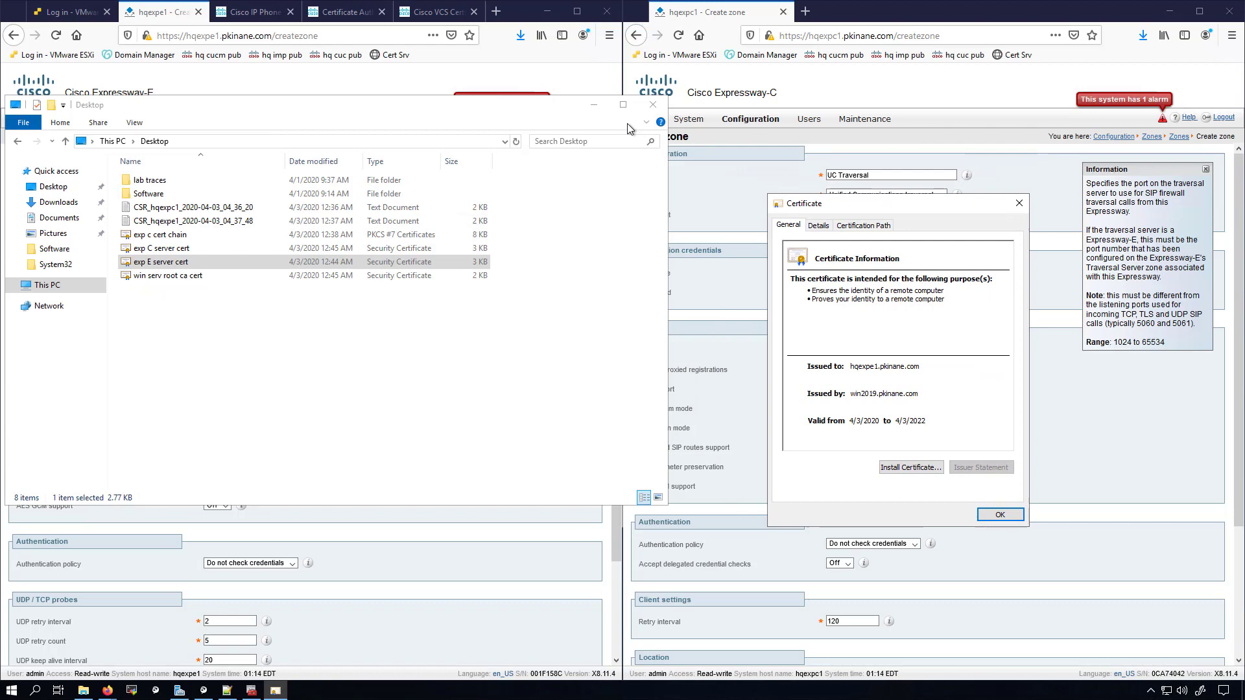
click(603, 112)
Step: Fill Expressway-E's TLS verify subject name and create its UC Traversal zone
click(308, 369)
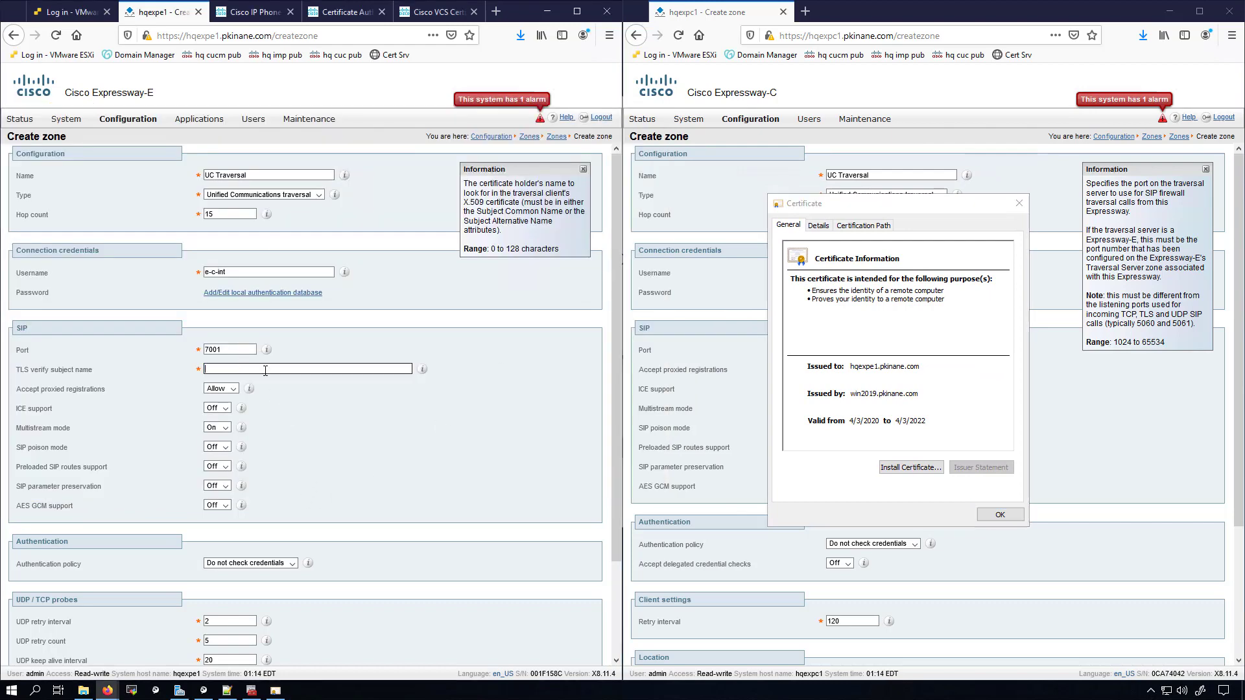
click(347, 415)
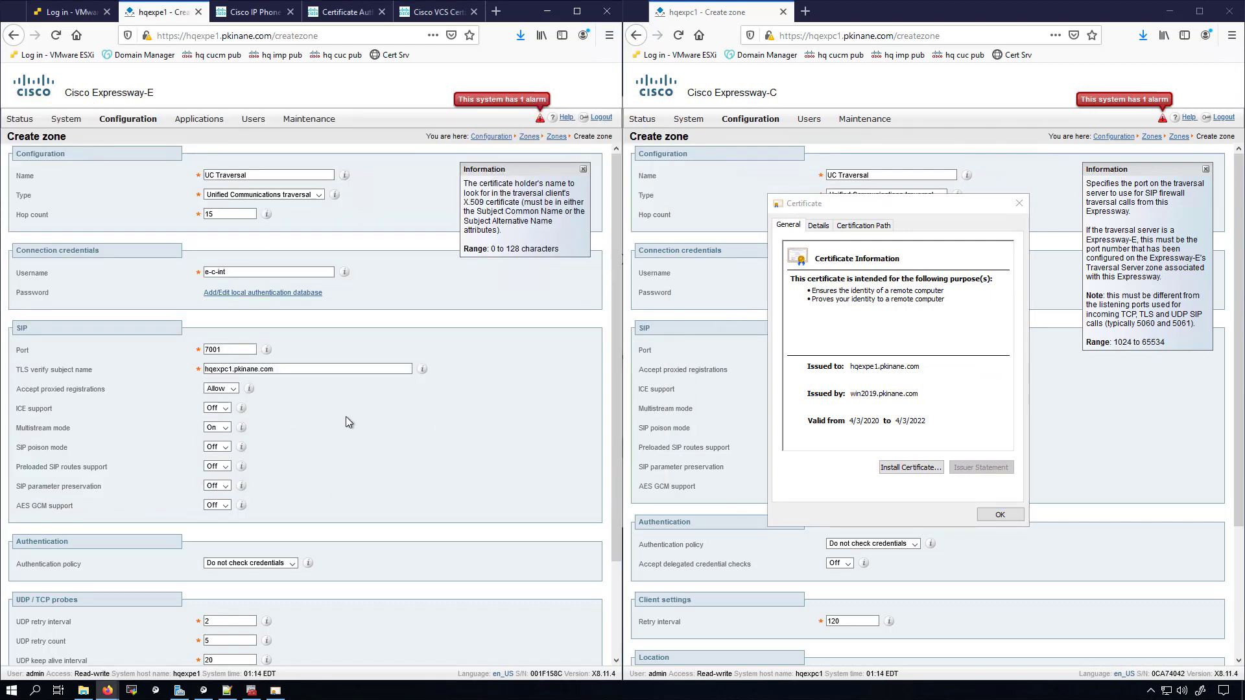
scroll(341, 427, down, 3)
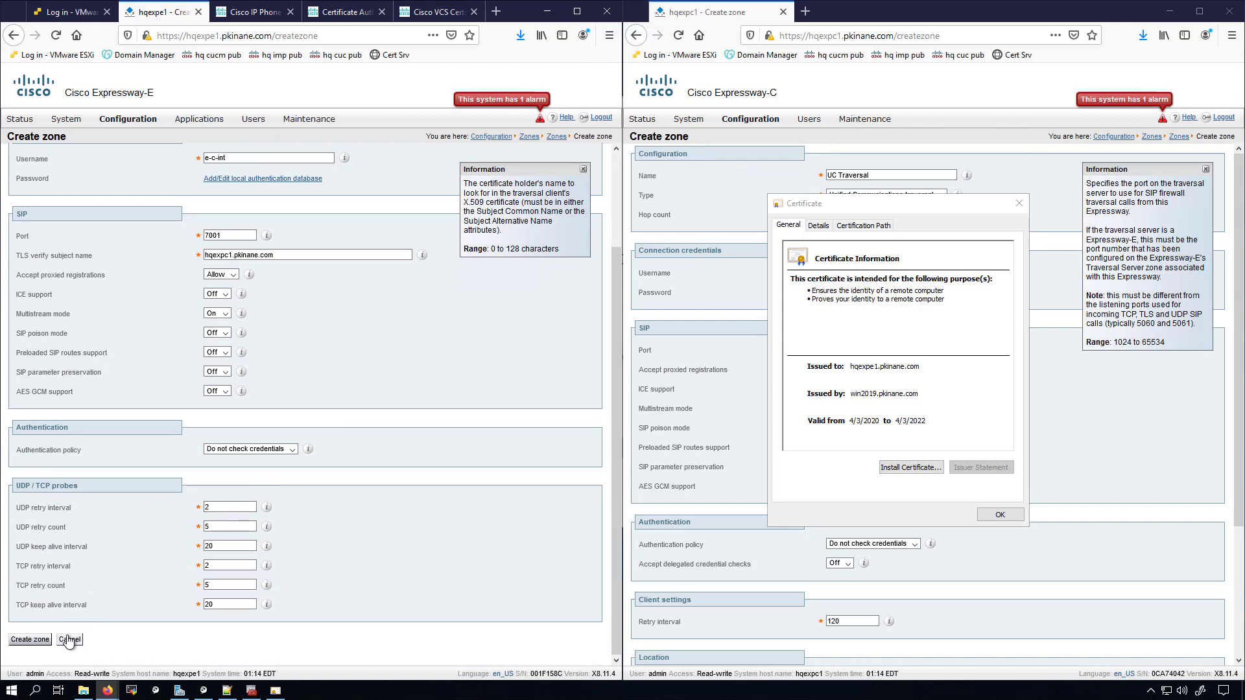
click(30, 639)
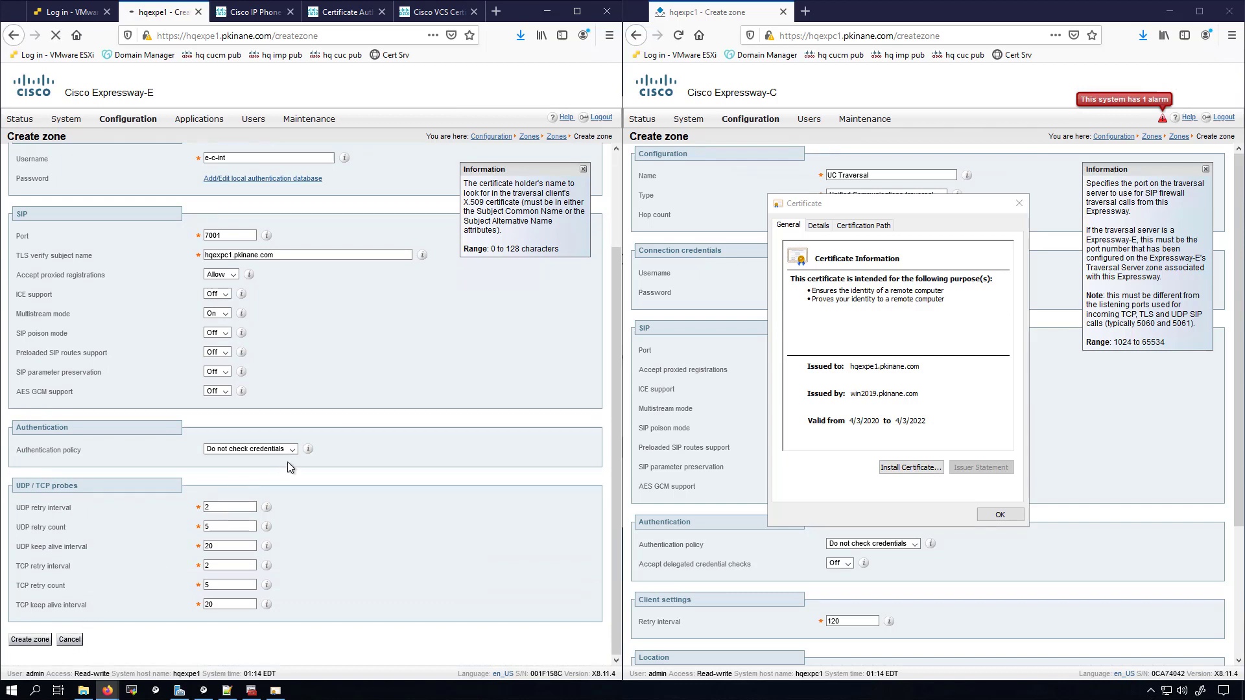
Step: Copy hqexpe1.pkinane.com from the Expressway-E certificate into Expressway-C's Peer 1 address
click(883, 375)
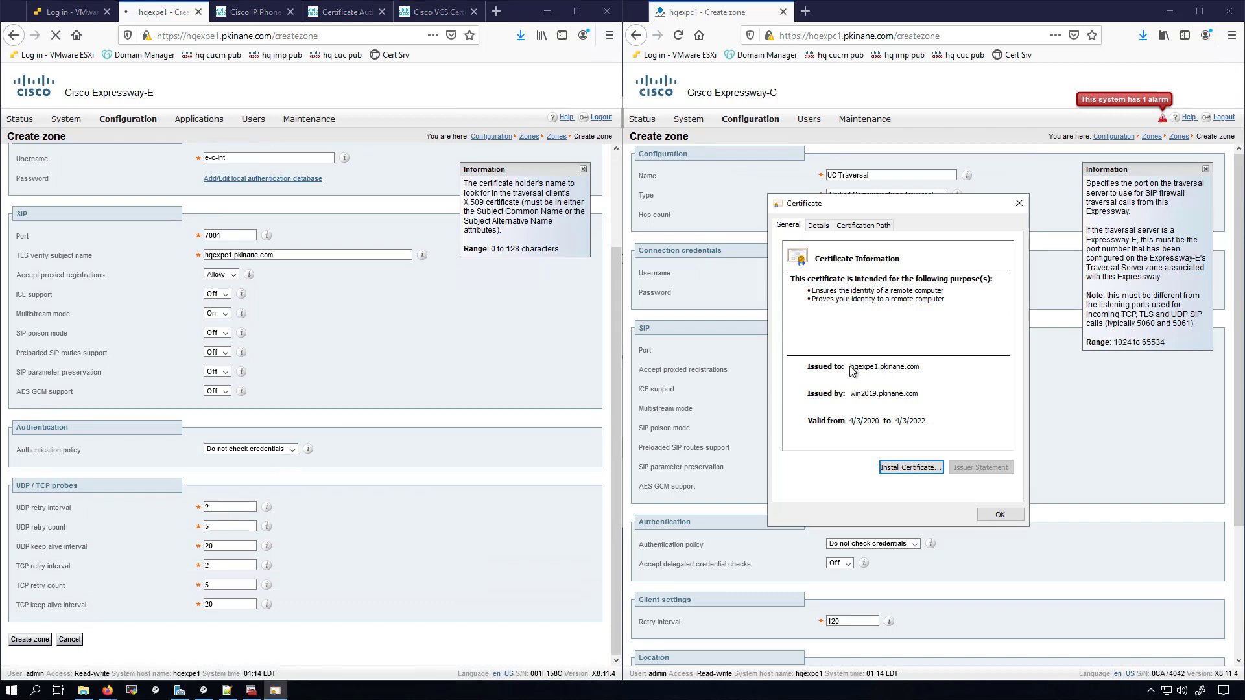
click(819, 225)
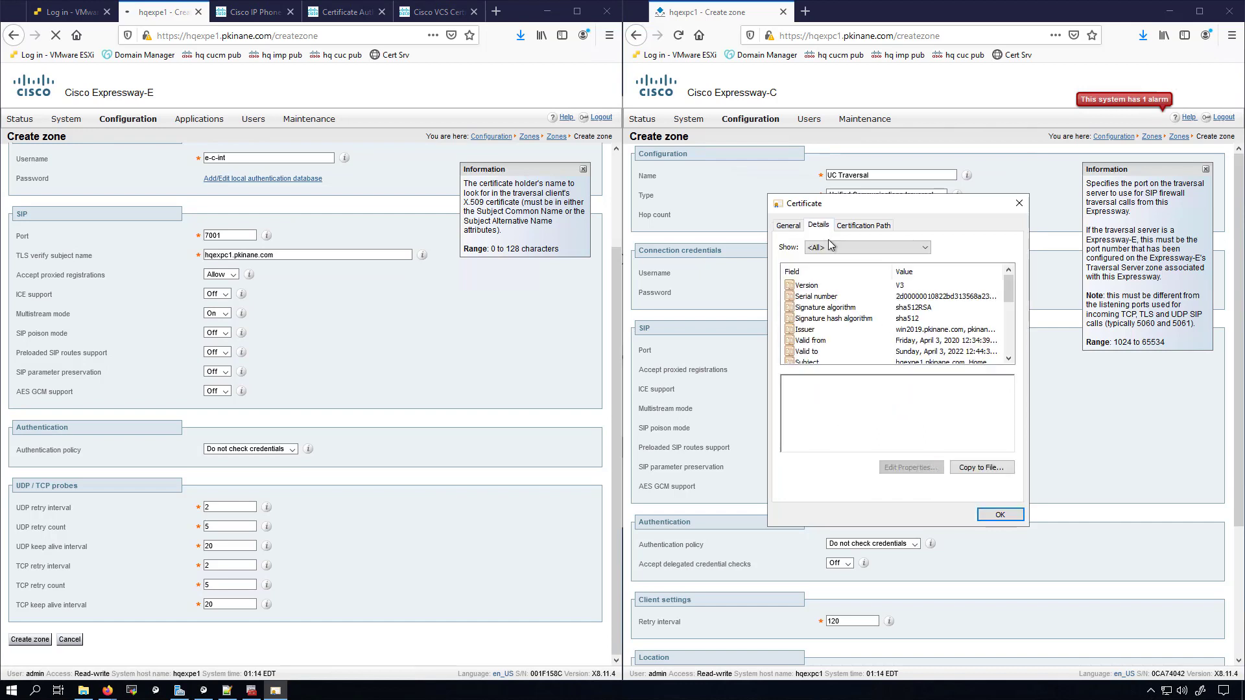
click(813, 361)
click(801, 380)
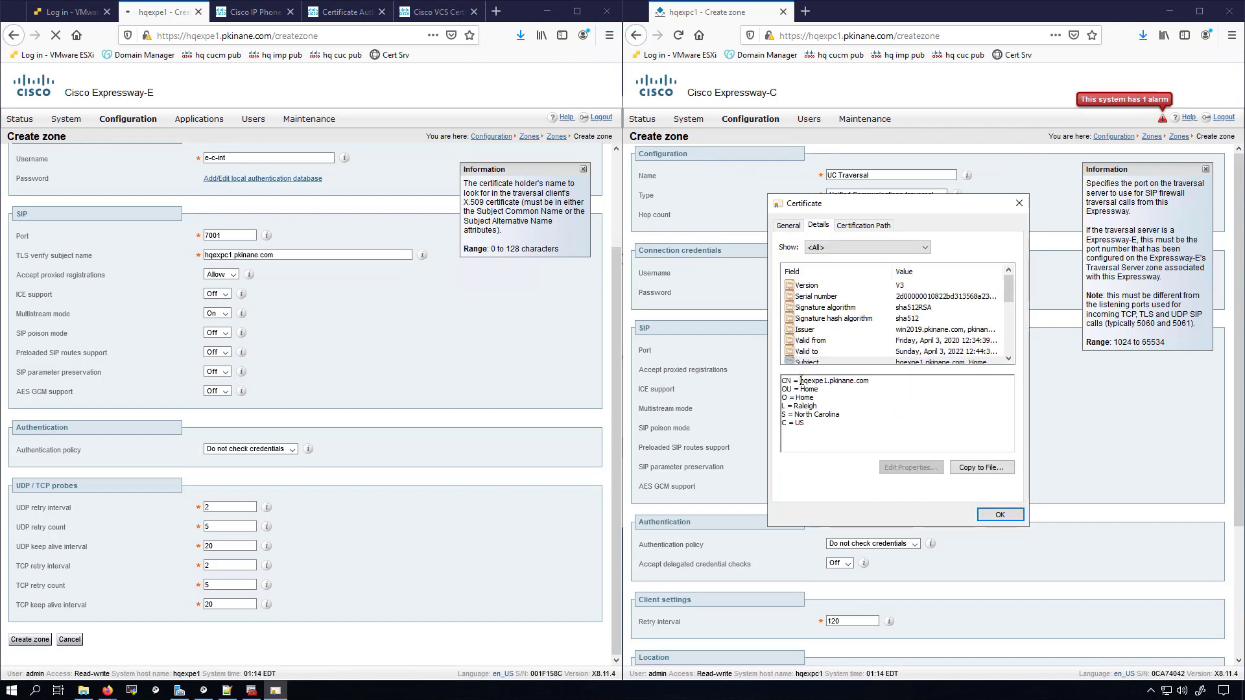
drag(801, 380, 869, 381)
key(ctrl+c)
click(1000, 514)
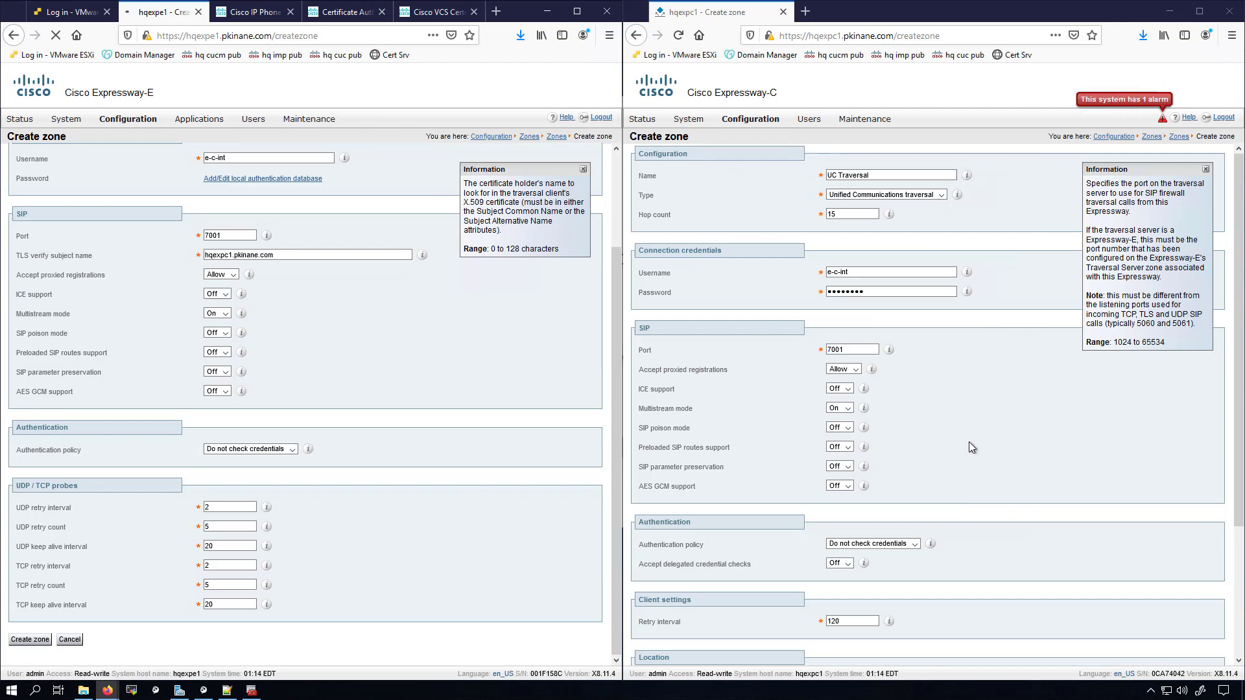
scroll(936, 426, down, 3)
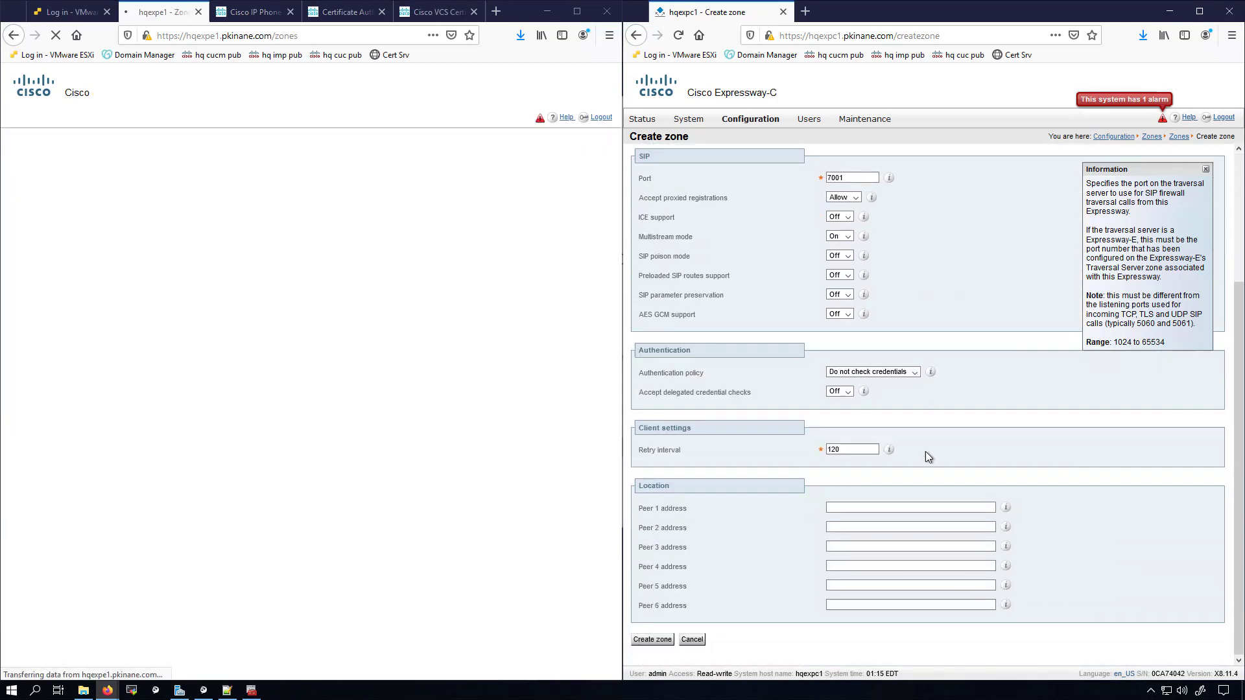
click(857, 507)
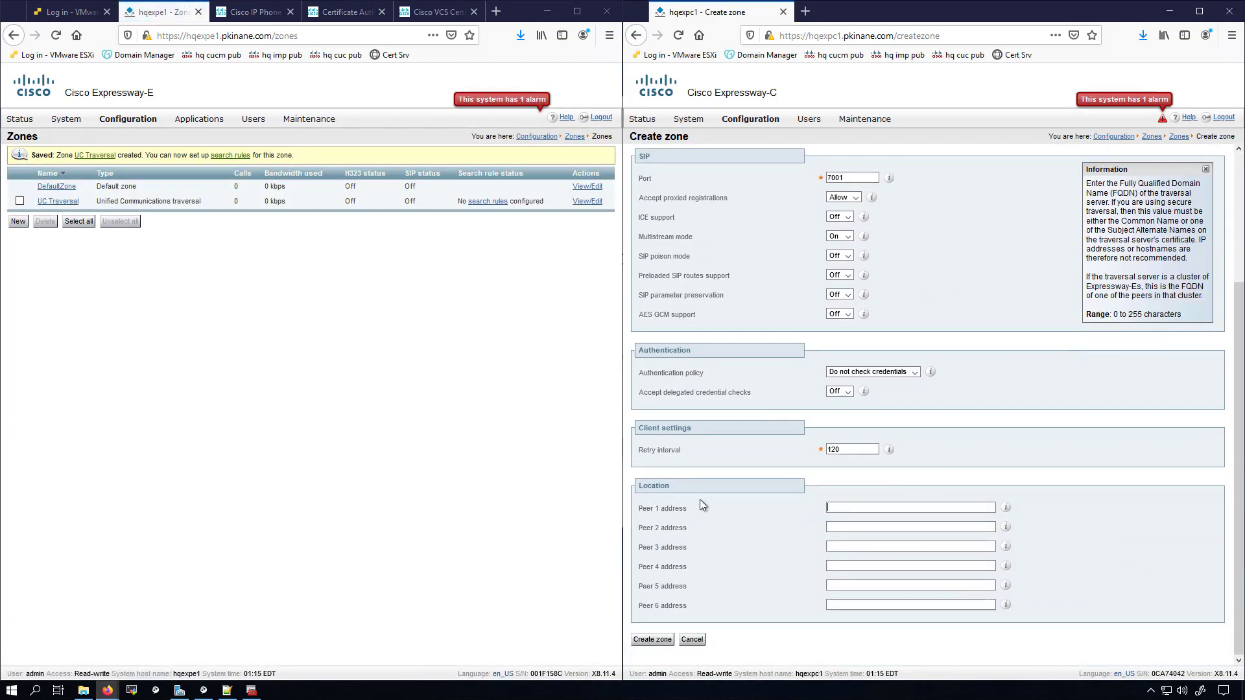
key(ctrl+v)
click(12, 690)
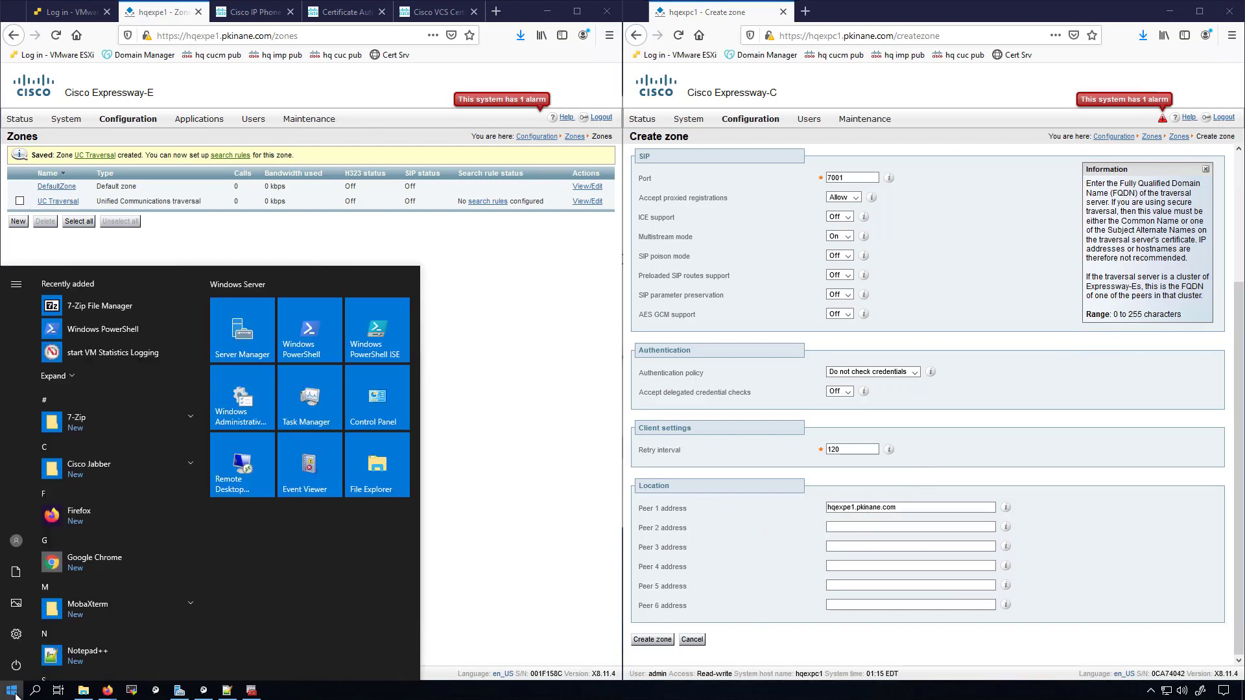
Step: In an administrator Command Prompt, nslookup hqexpe1.pkinane.com and copy the returned 192.168.110.40
text(cmd)
key(Return)
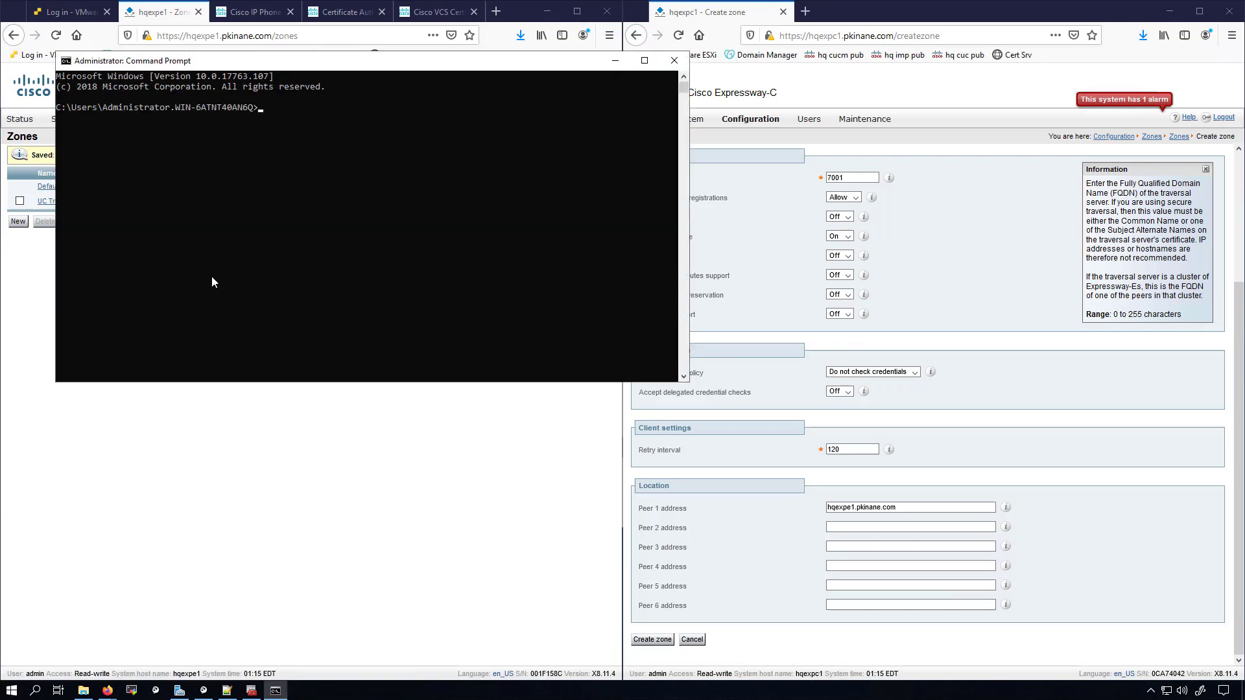
text(nslookup)
right_click(347, 217)
key(Return)
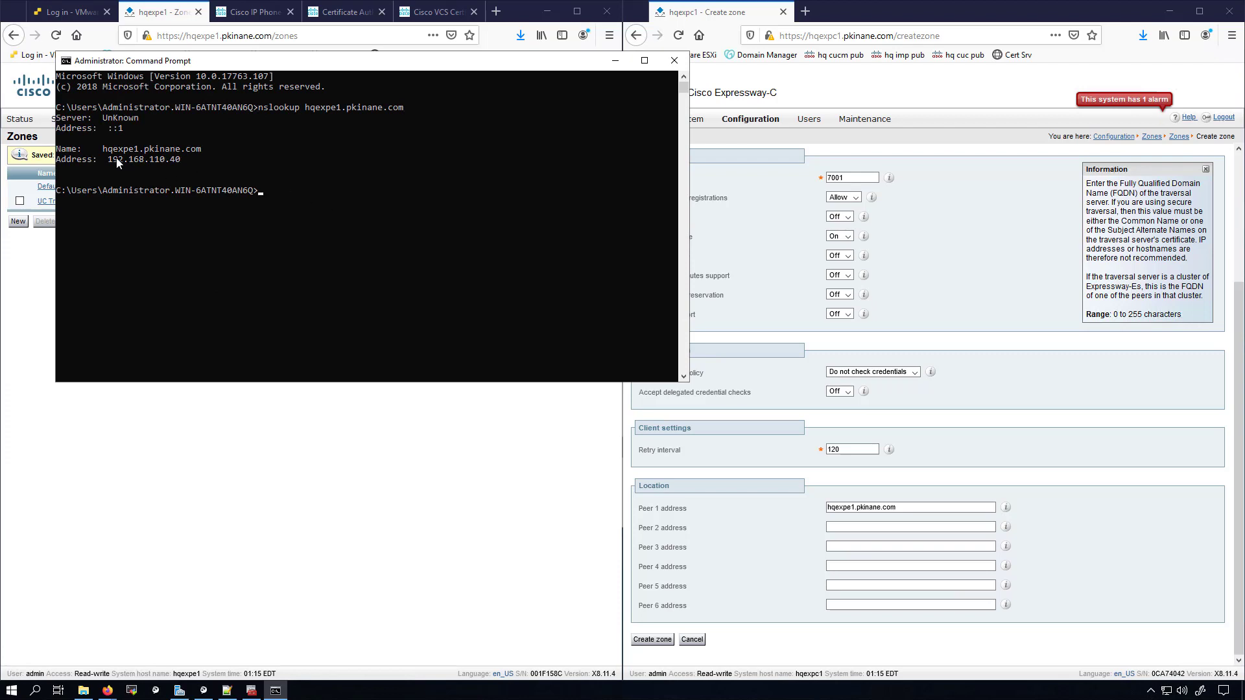
drag(108, 158, 179, 161)
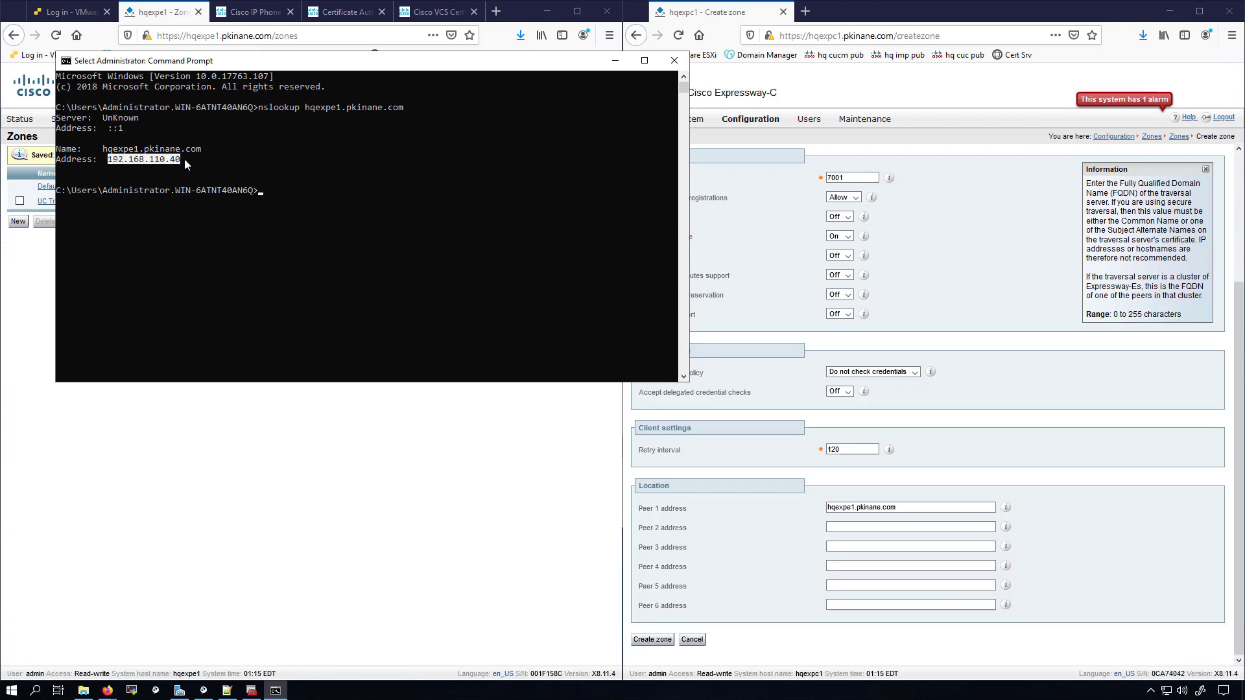
right_click(185, 161)
Step: Run a reverse nslookup on 192.168.110.40 to confirm it returns hqexpe1.pkinane.com
text(nsl)
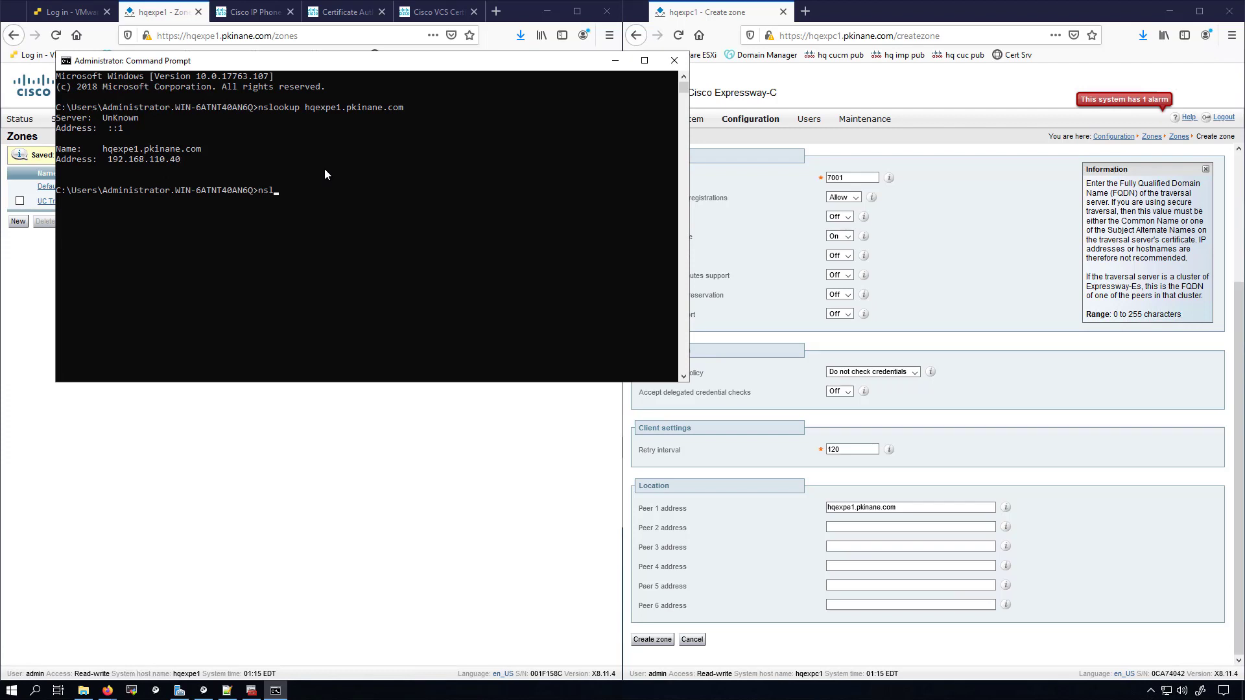
text(ookup)
right_click(415, 175)
key(Return)
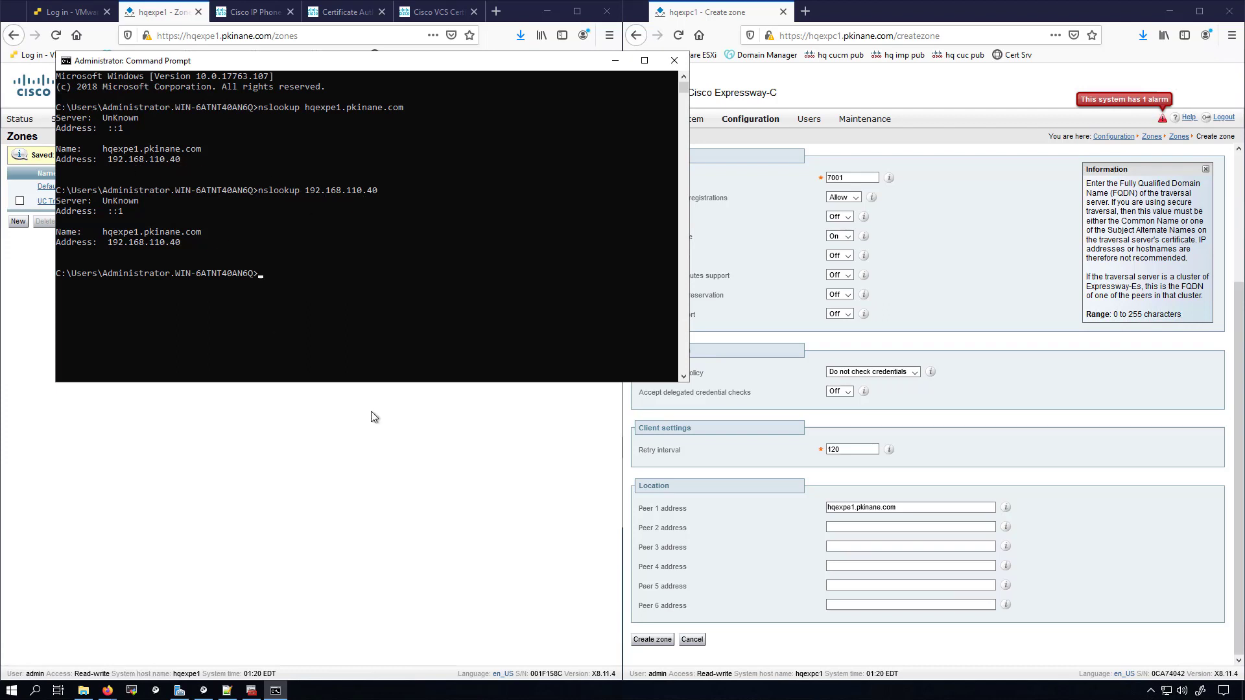
Step: Create the UC Traversal zone on Expressway-C, then go to its empty Configuration > Domains page
click(529, 562)
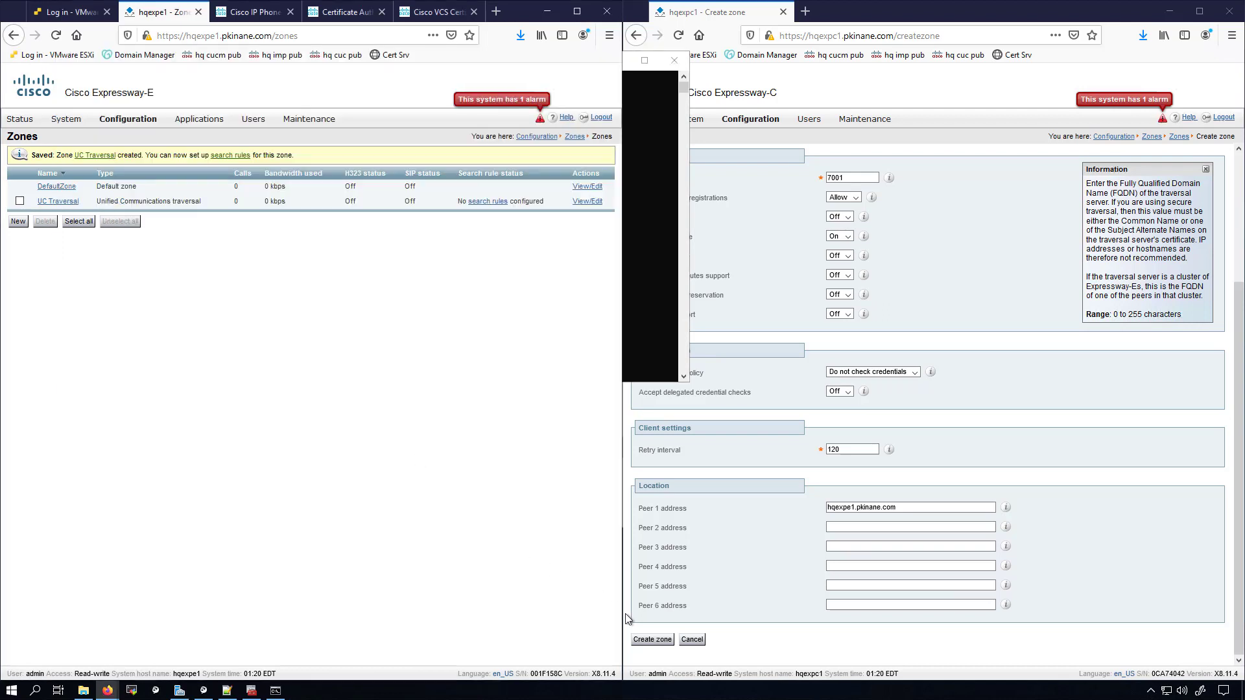
click(648, 641)
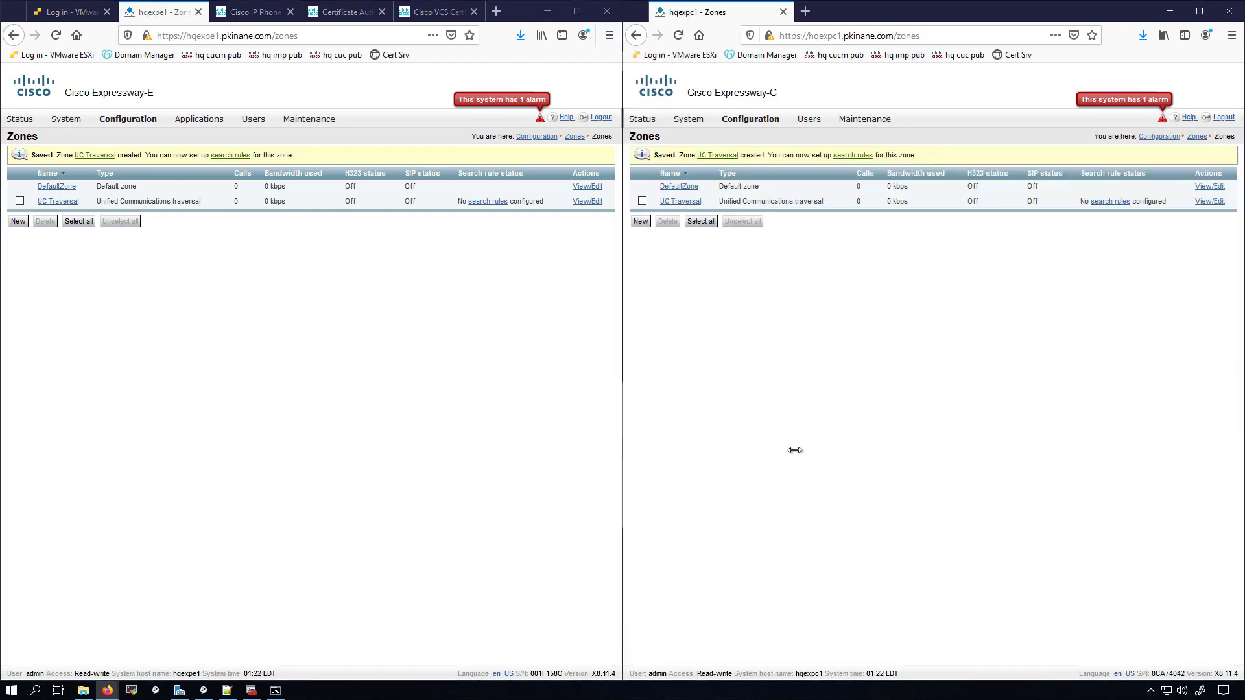
mouse_move(749, 120)
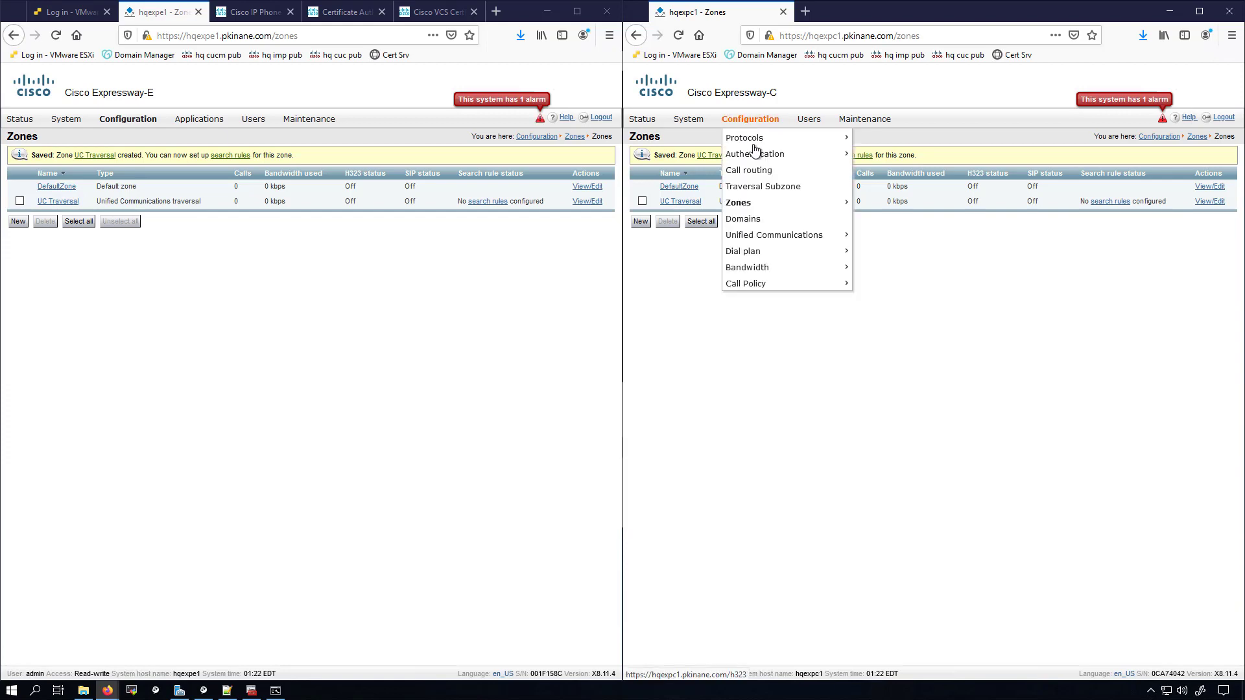
click(752, 220)
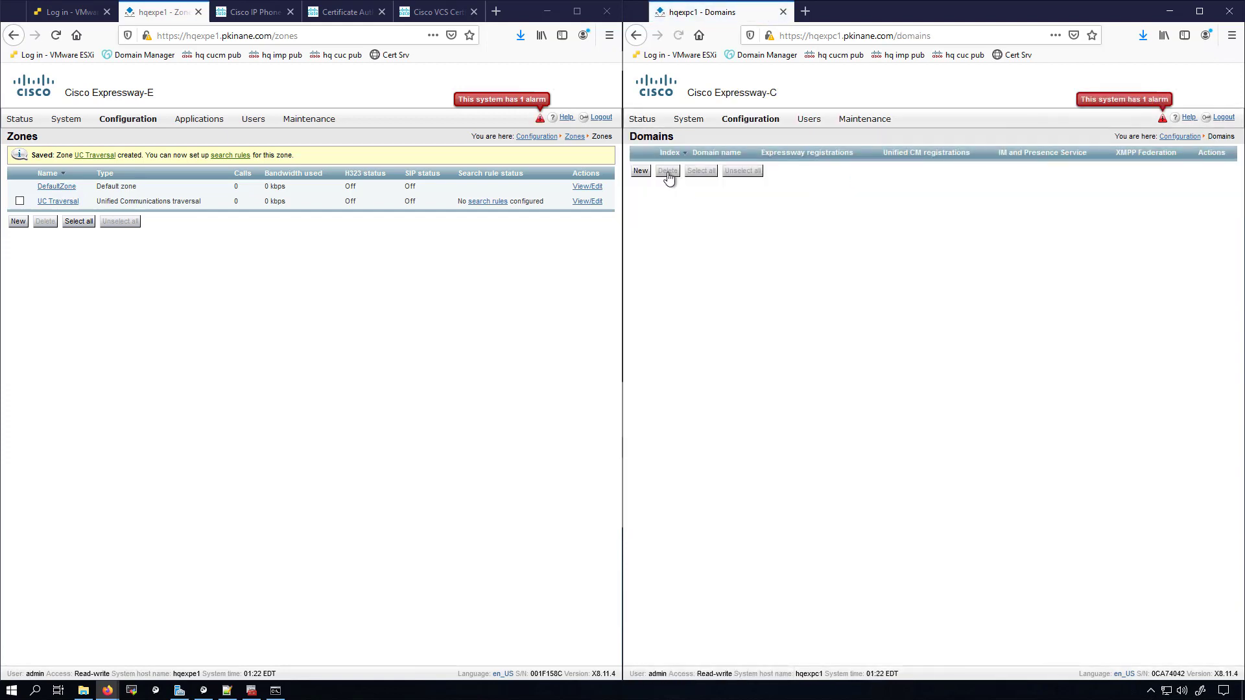
Step: Add a new domain named pkinane.com
click(642, 173)
click(837, 175)
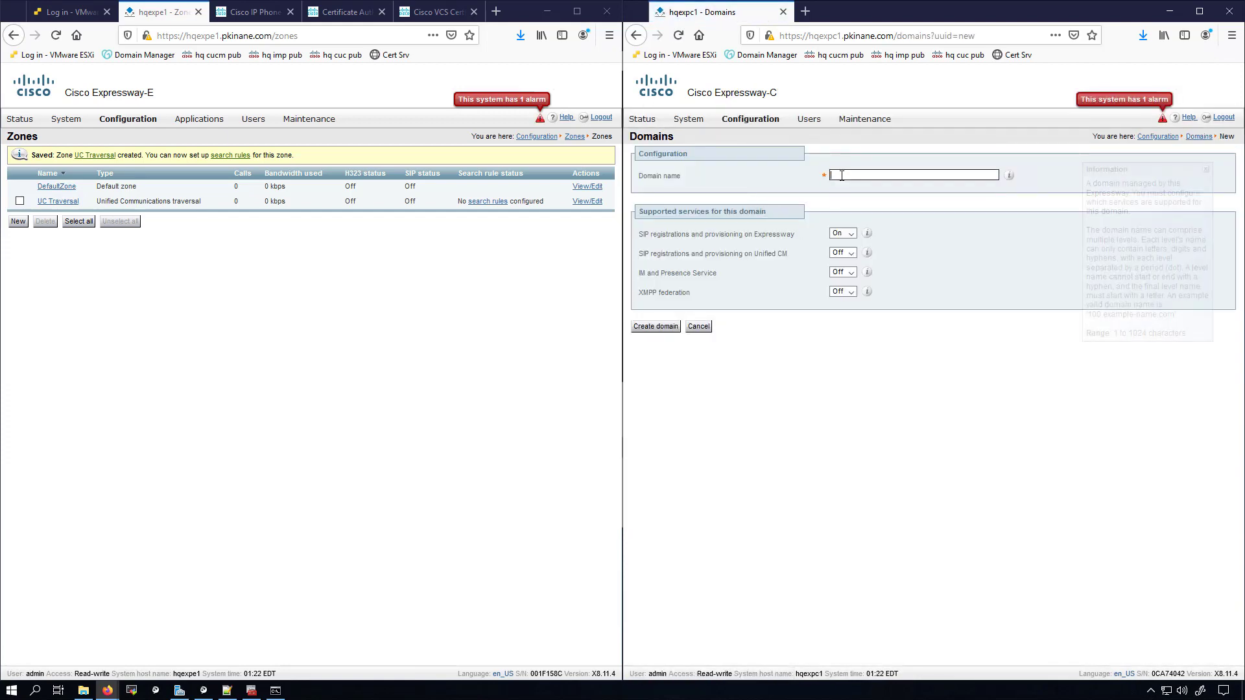
text(p)
key(Down)
key(Return)
key(Tab)
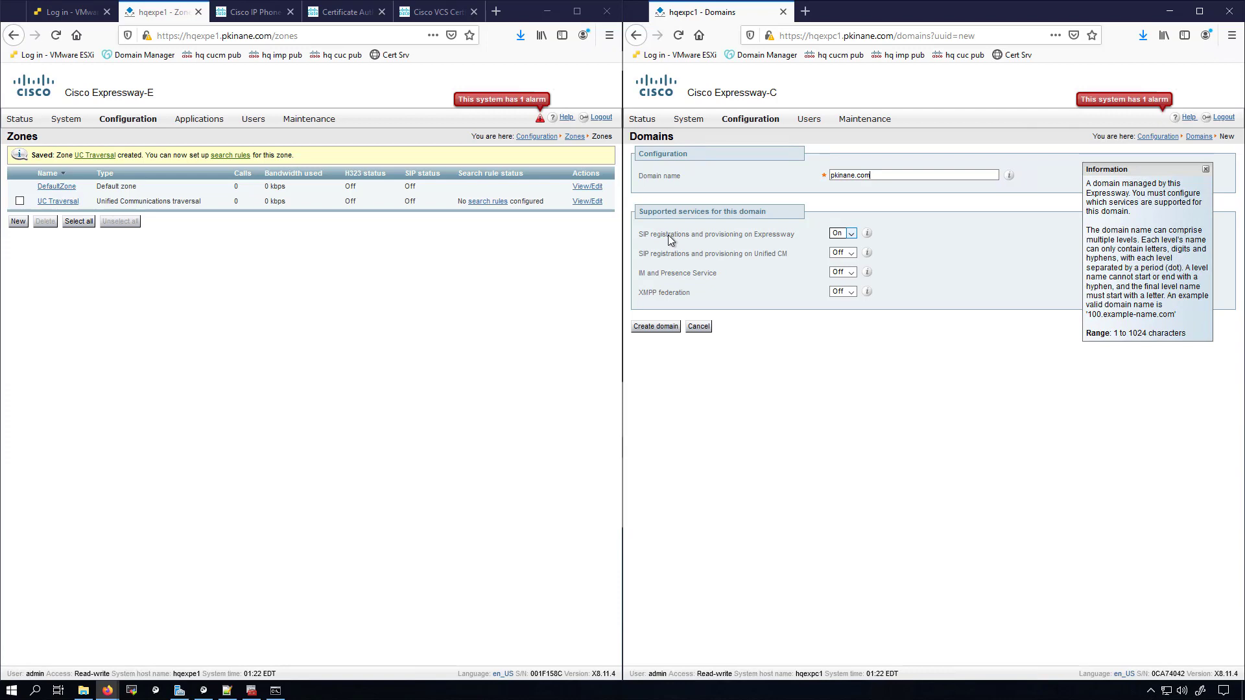
Step: Set Expressway SIP registrations Off, Unified CM registrations On, IM and Presence On, XMPP federation Off
click(843, 233)
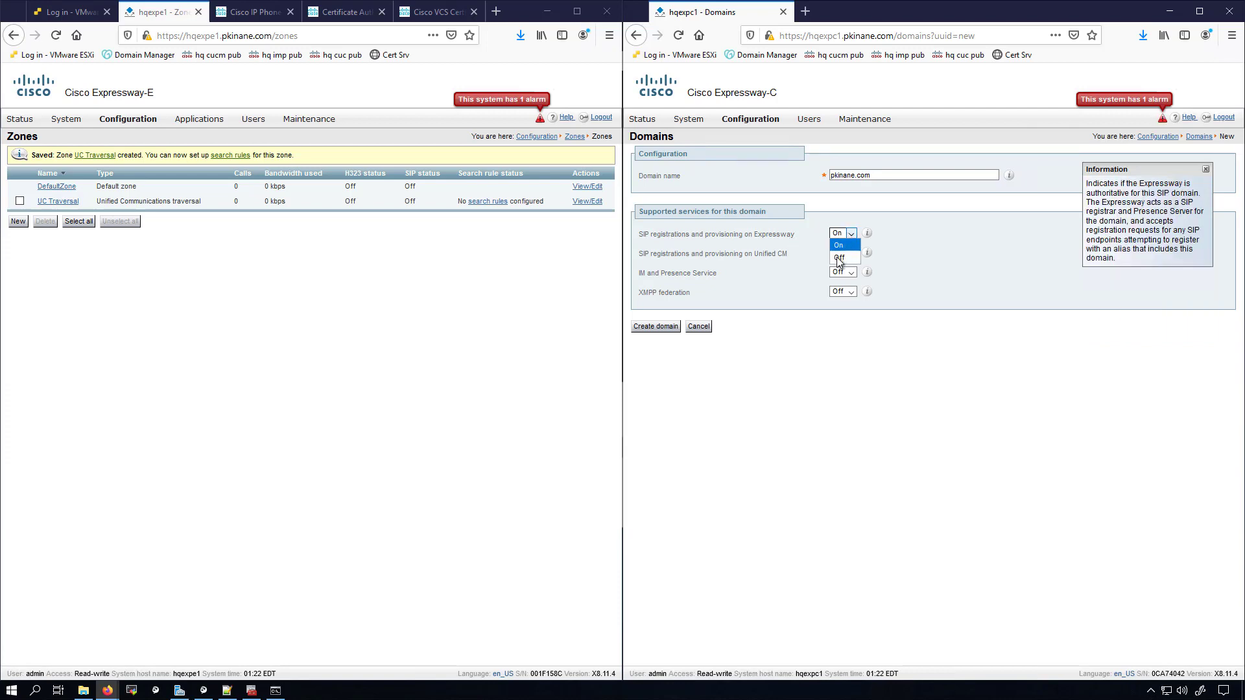
click(837, 257)
key(Tab)
click(850, 253)
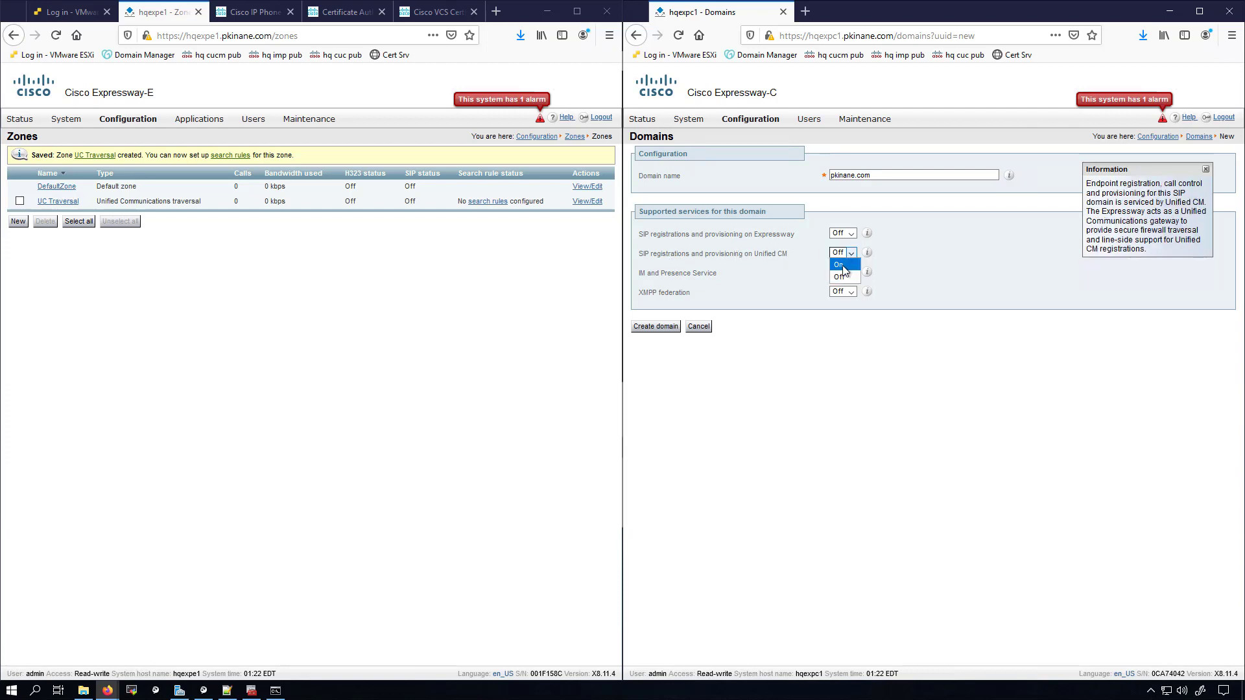
click(840, 264)
click(851, 273)
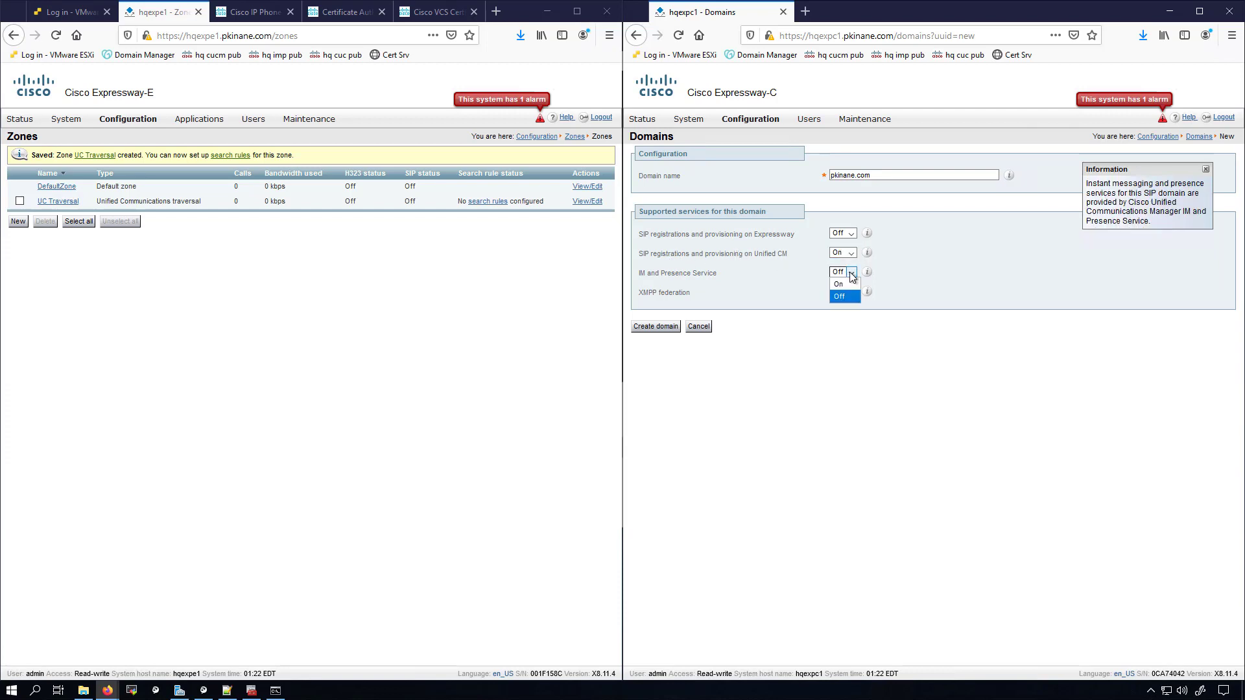
click(849, 285)
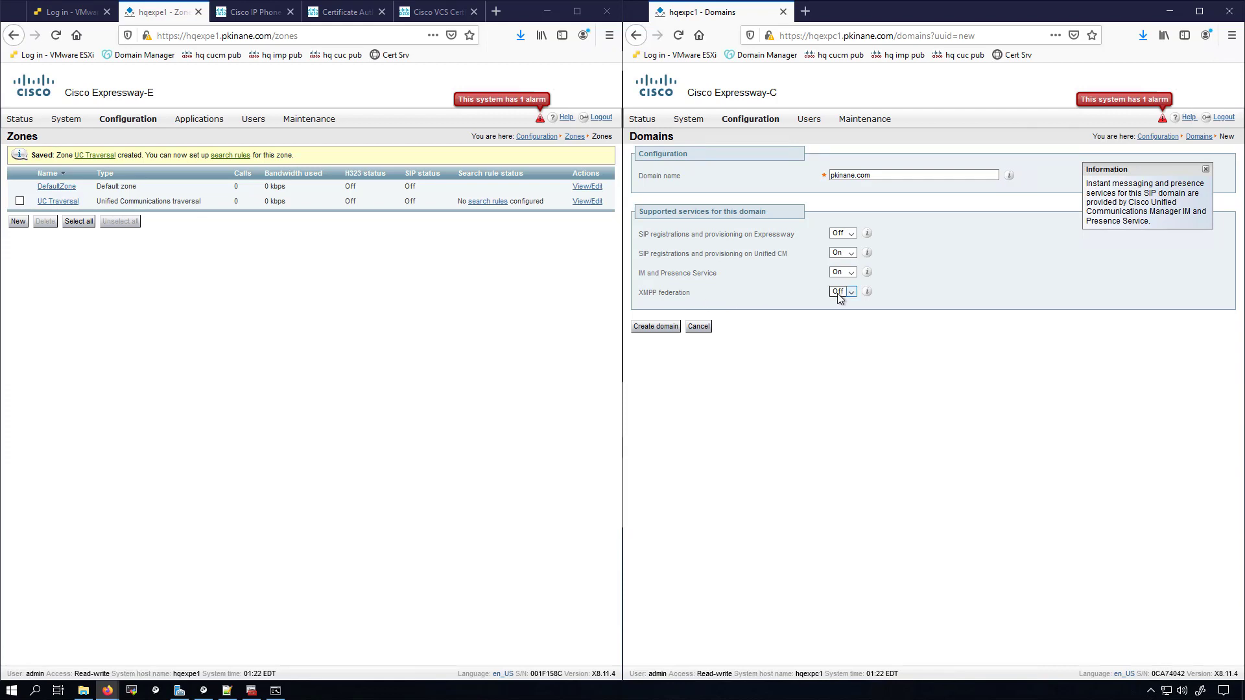
click(663, 300)
Step: Create the pkinane.com domain and bring up the Configuration > Unified Communications submenu
click(656, 327)
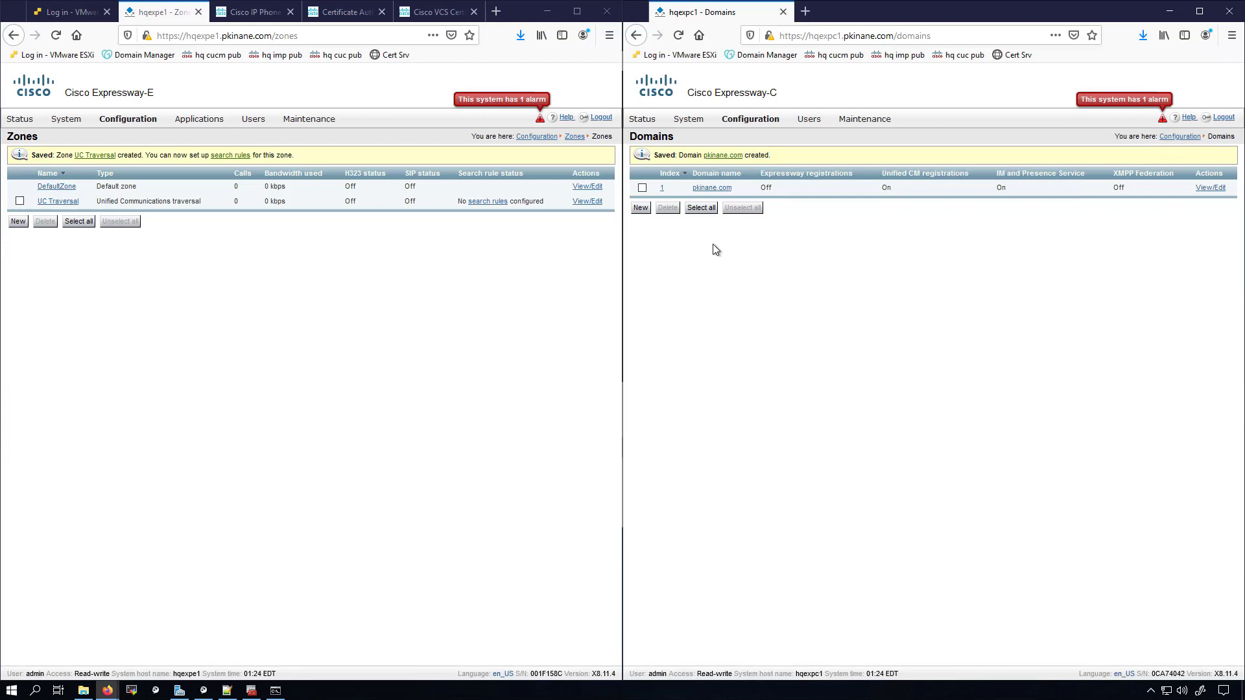
mouse_move(748, 125)
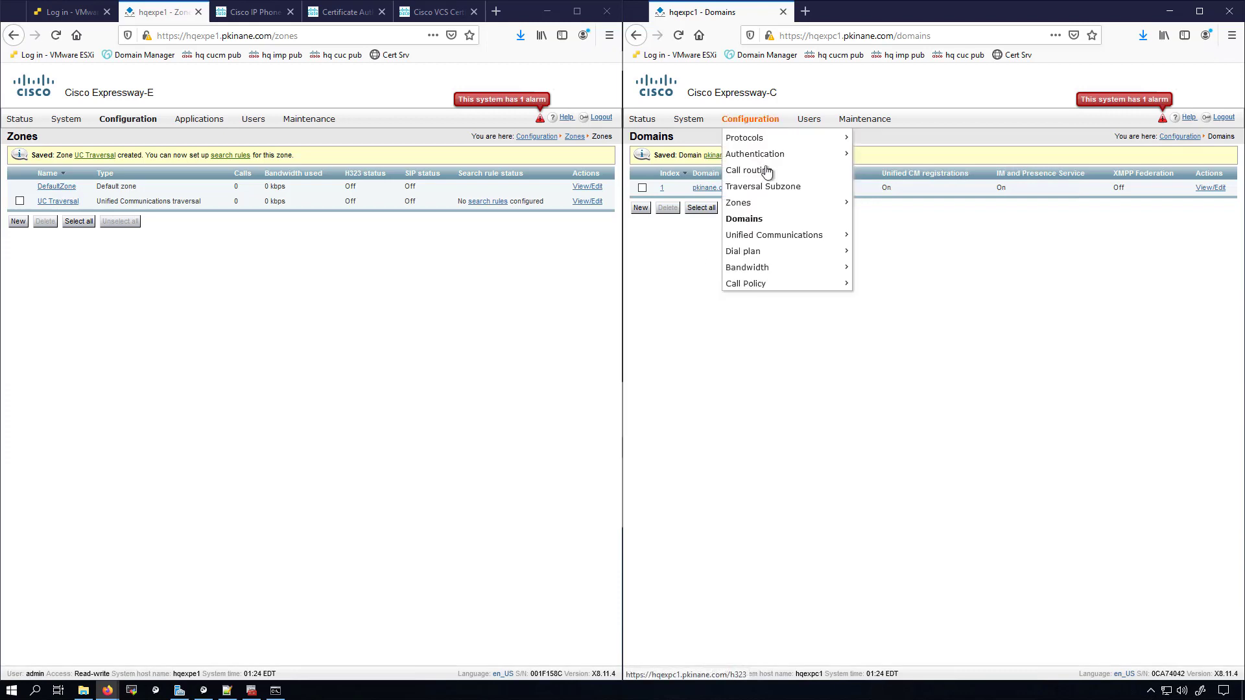
mouse_move(797, 238)
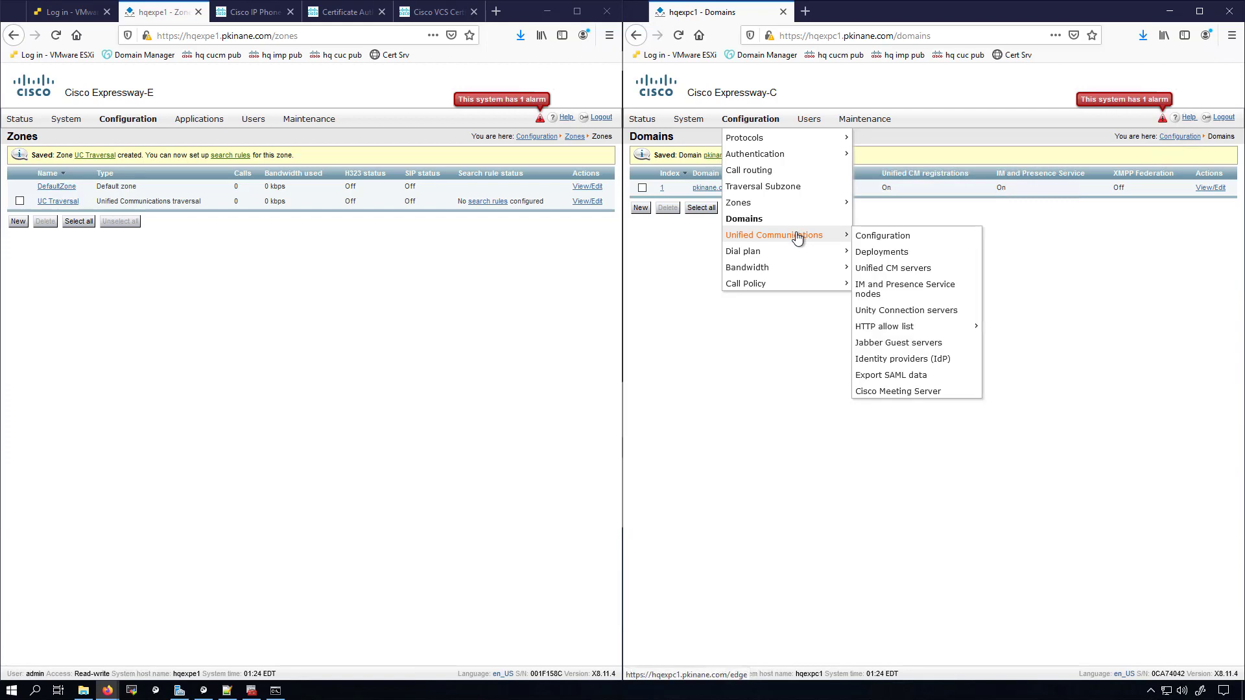
Step: Add Unified CM publisher hqcucmpub.pkinane.com with the admin username and password
click(893, 269)
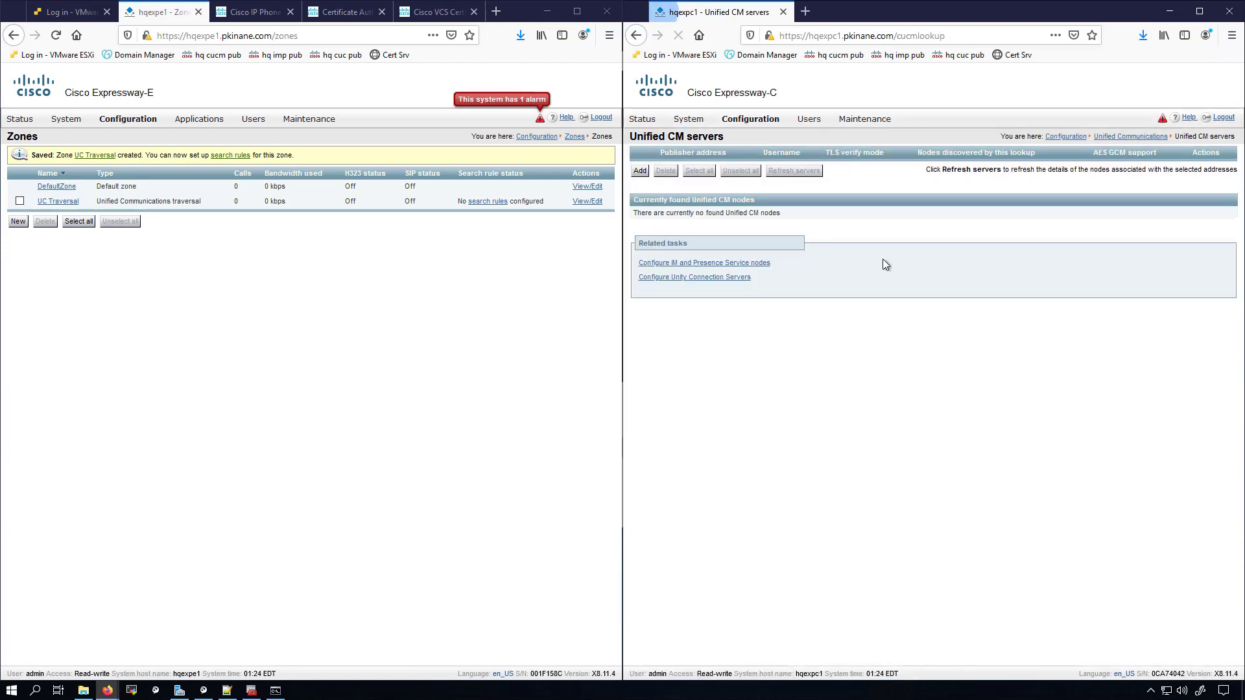
click(640, 172)
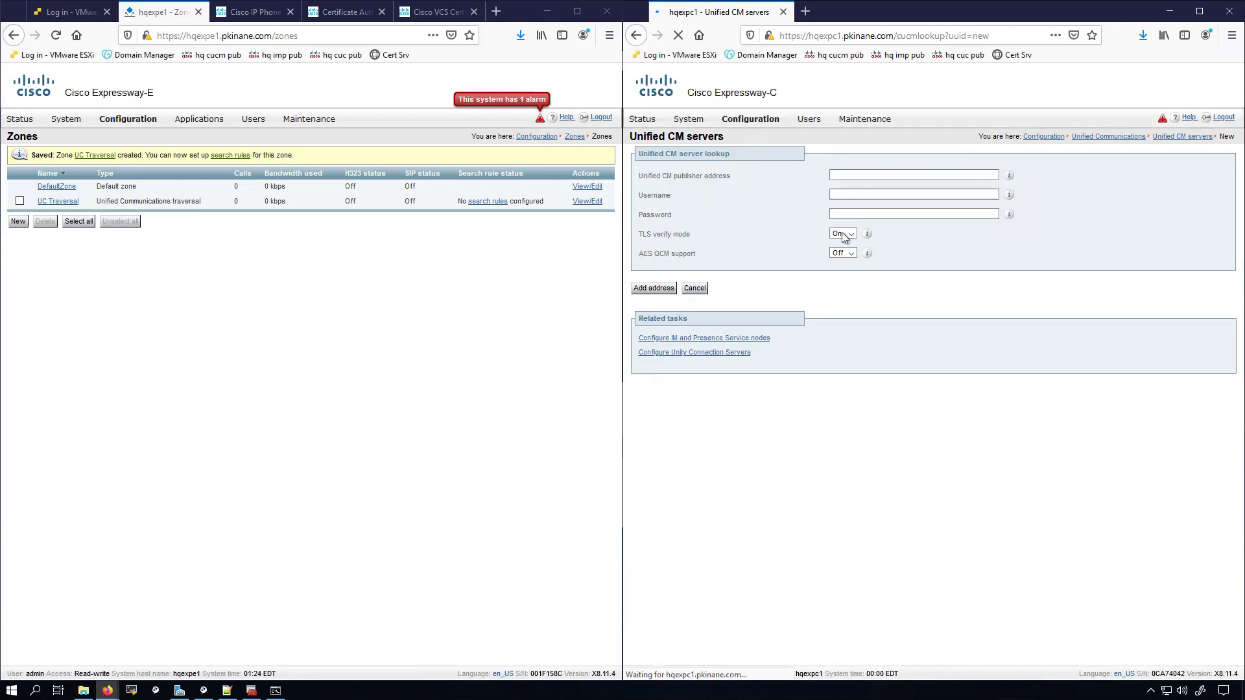
click(860, 175)
text(h)
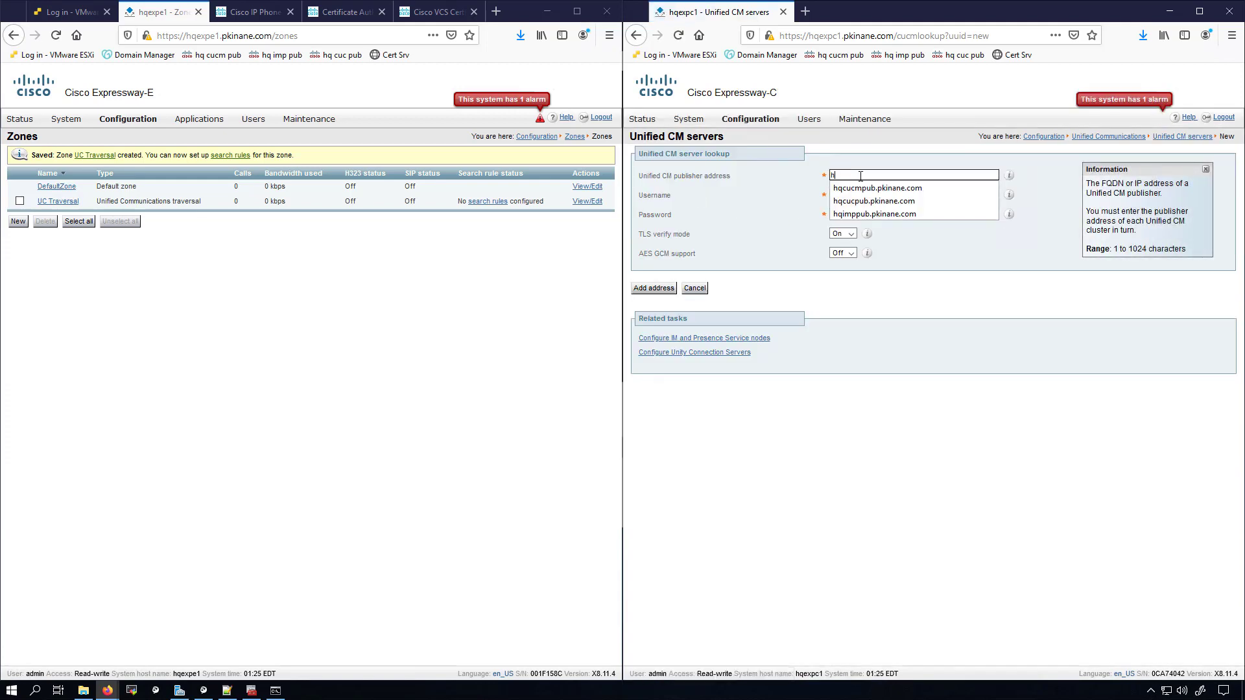
click(863, 188)
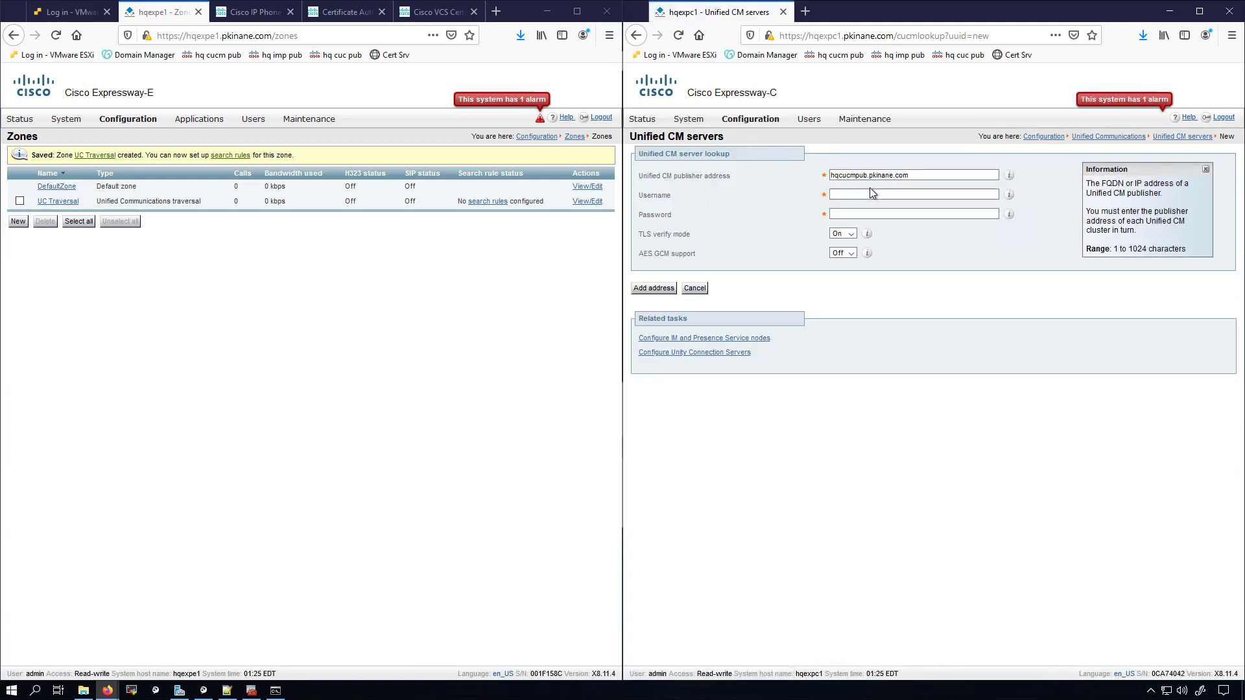
click(871, 193)
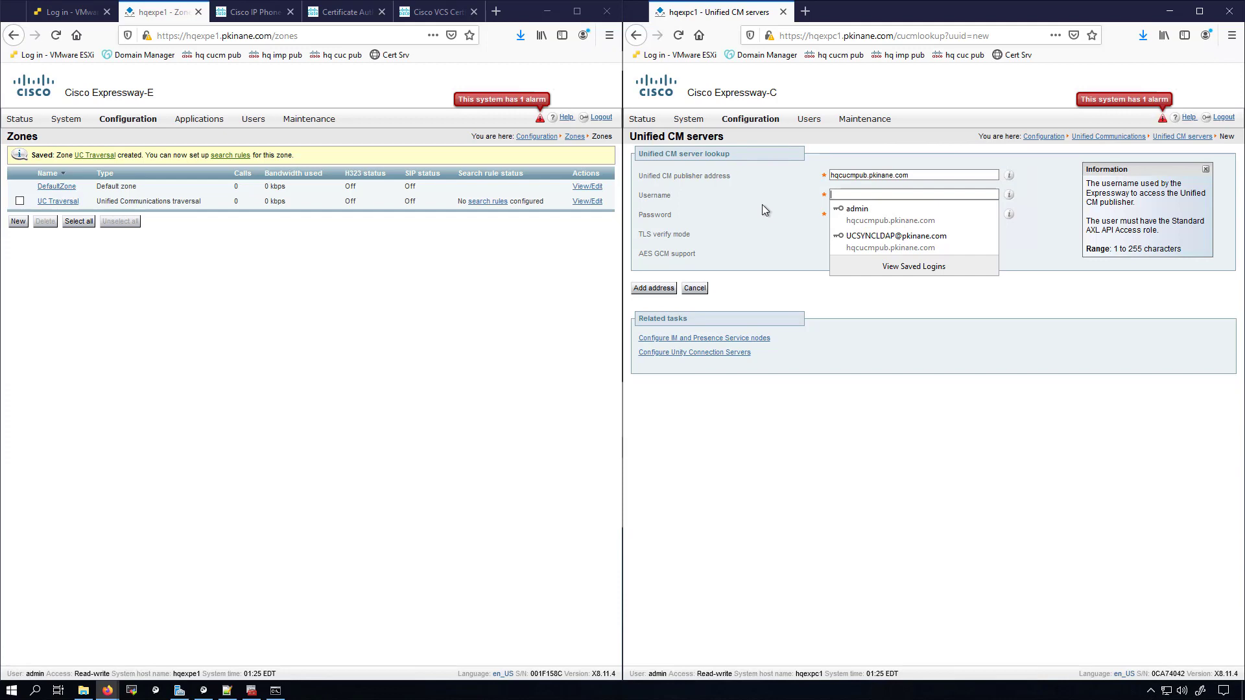
click(857, 208)
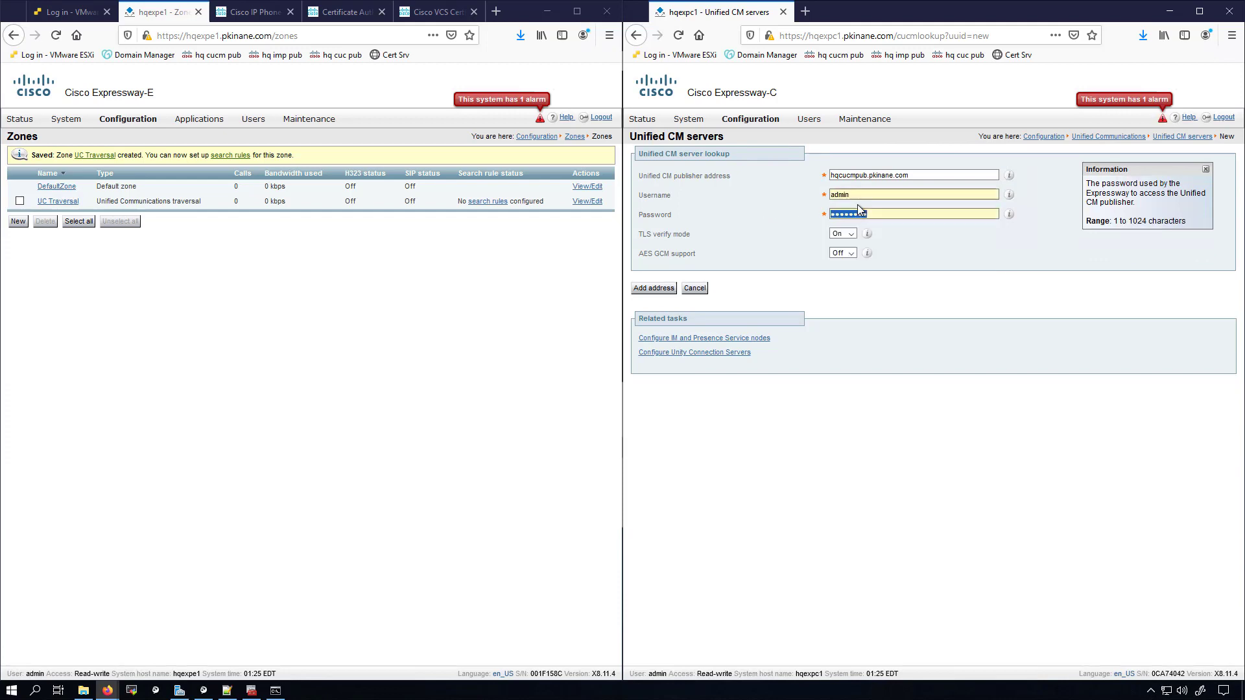
click(883, 214)
drag(883, 214, 809, 216)
text(********)
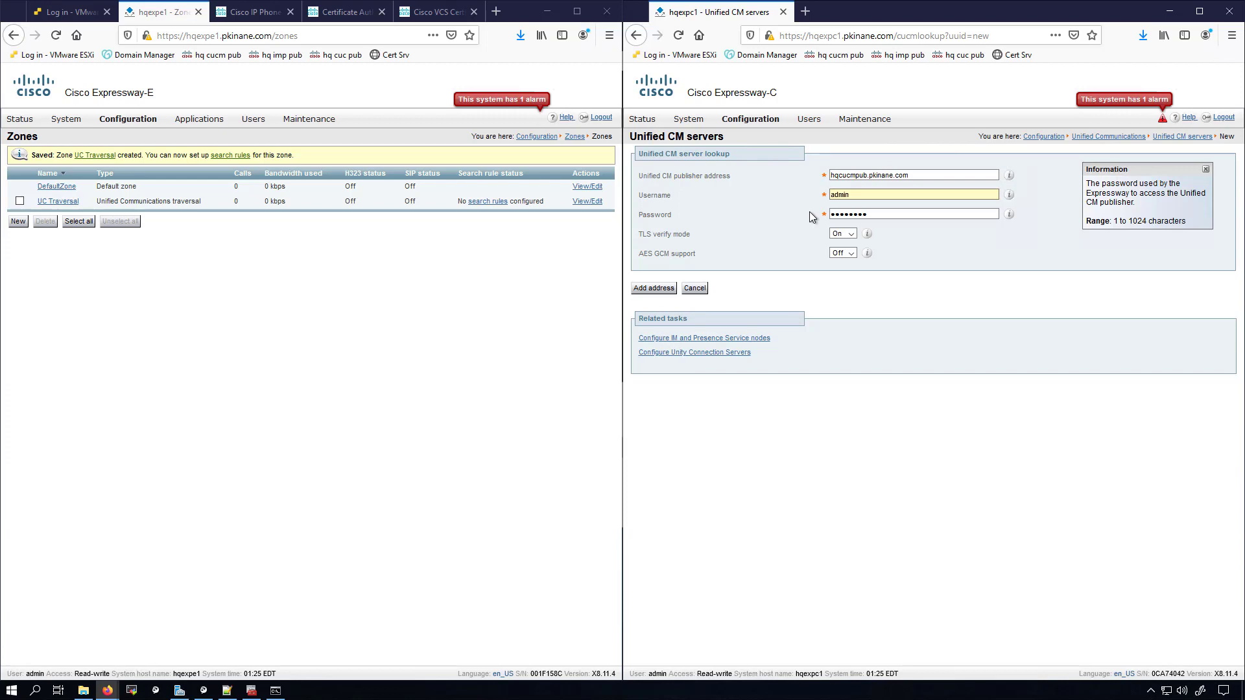
Step: Set TLS verify mode Off, add the address, and confirm the discovery success message
click(843, 235)
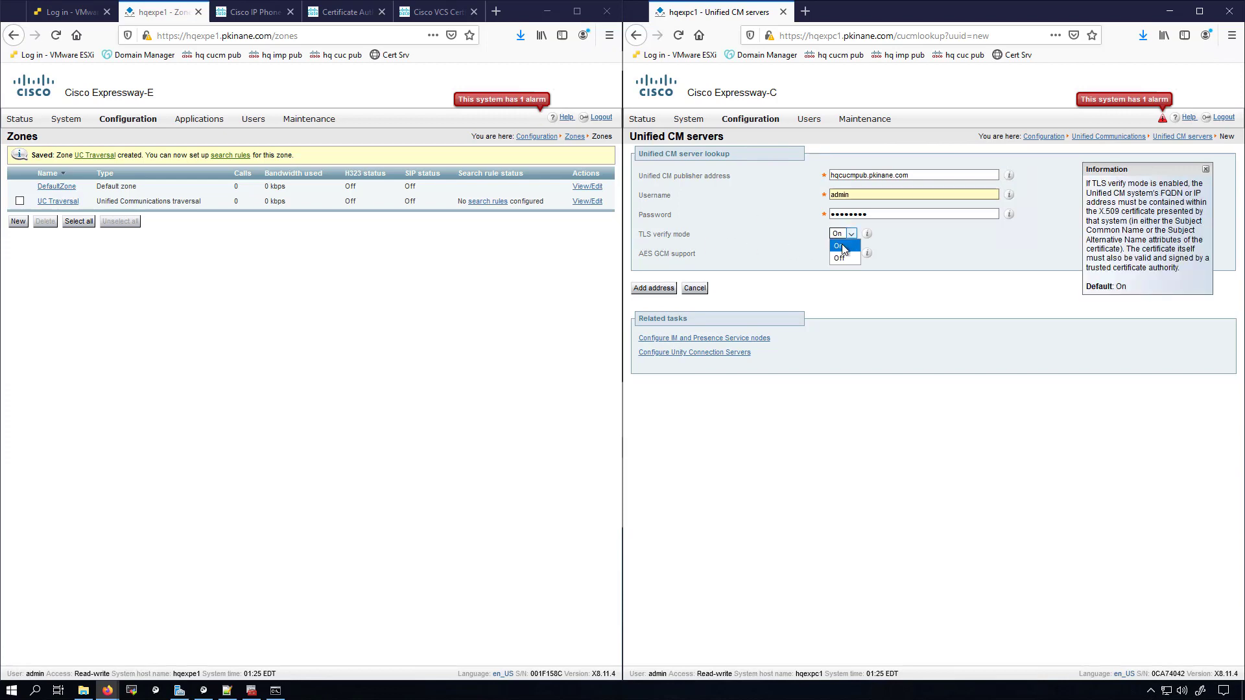
click(840, 258)
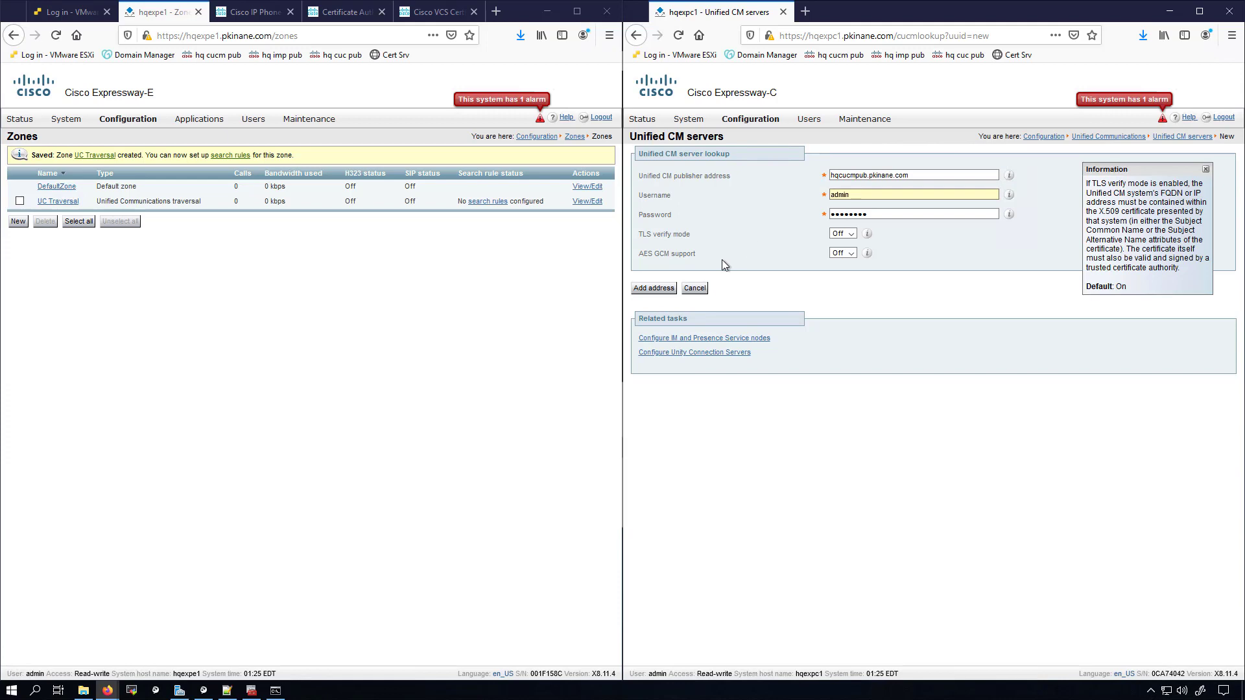
click(662, 291)
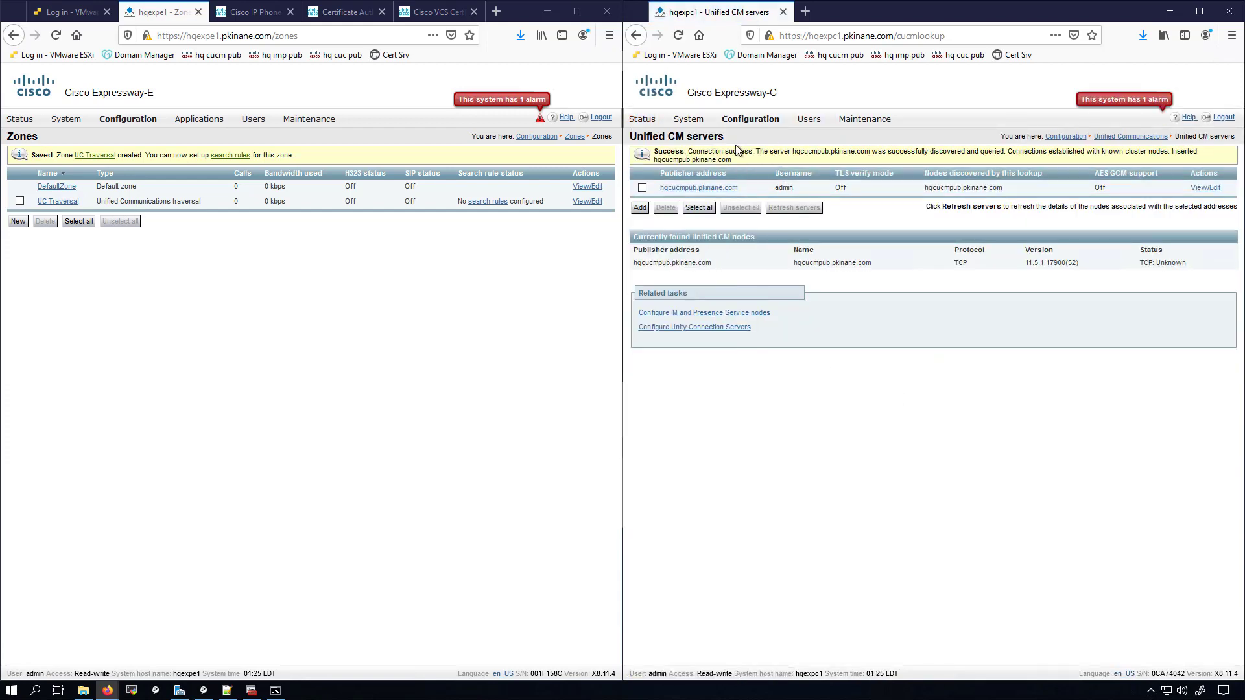
drag(688, 151, 791, 151)
Step: Enter IM and Presence publisher hqimppub.pkinane.com with the saved admin username and password
click(748, 312)
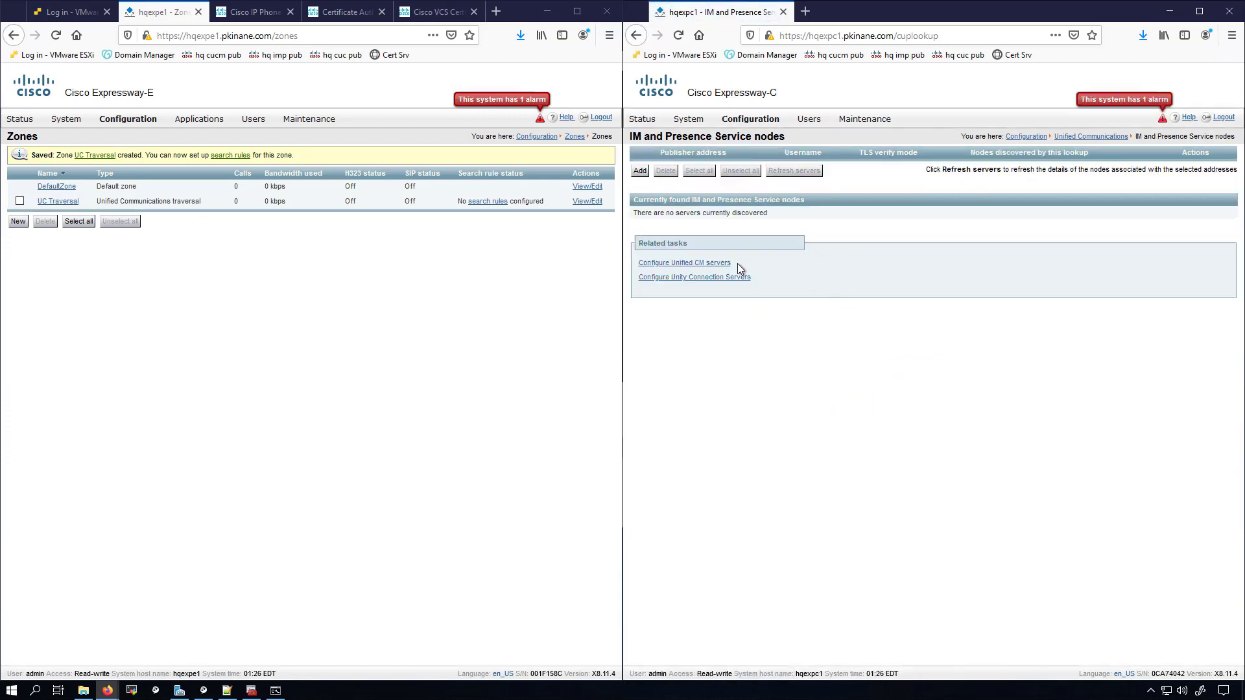
click(638, 174)
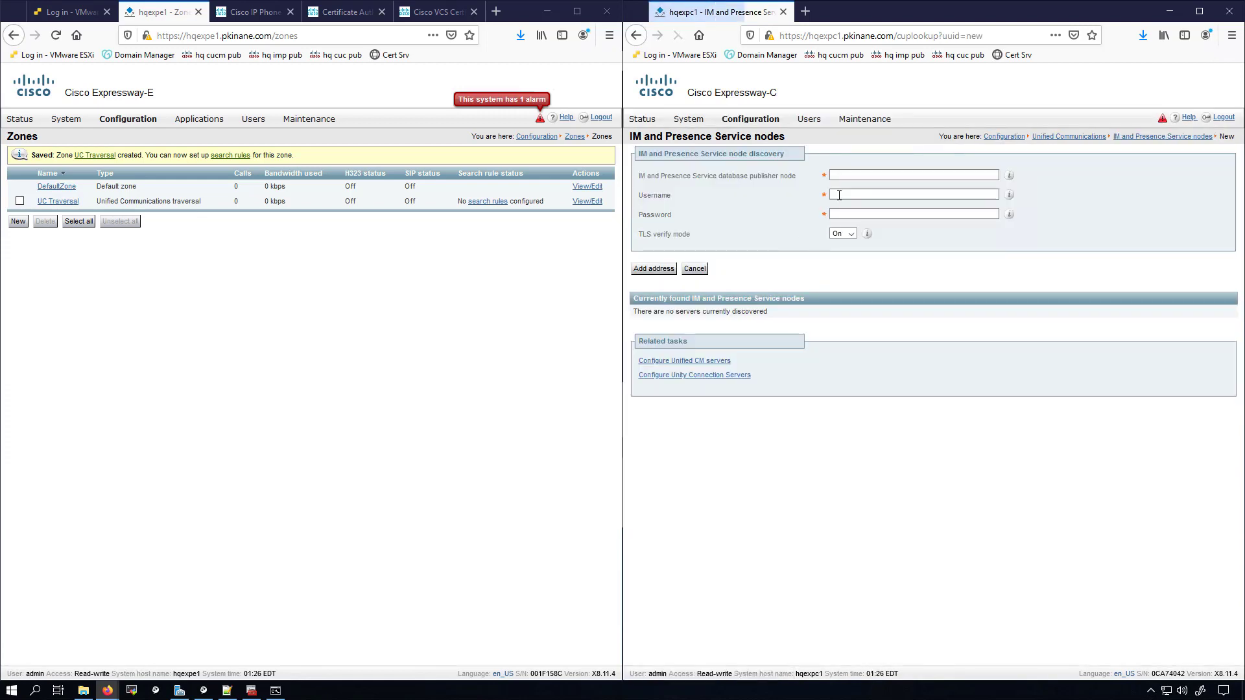
click(846, 176)
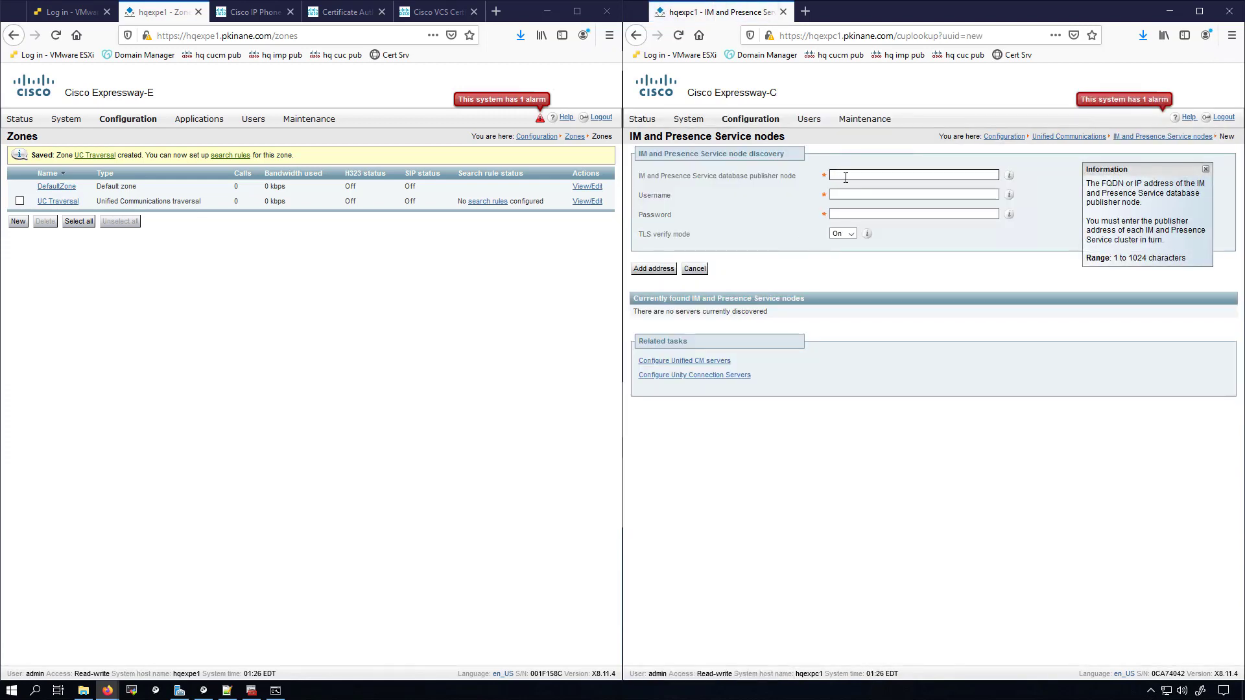
text(hq)
click(861, 212)
key(Tab)
click(869, 213)
key(Tab)
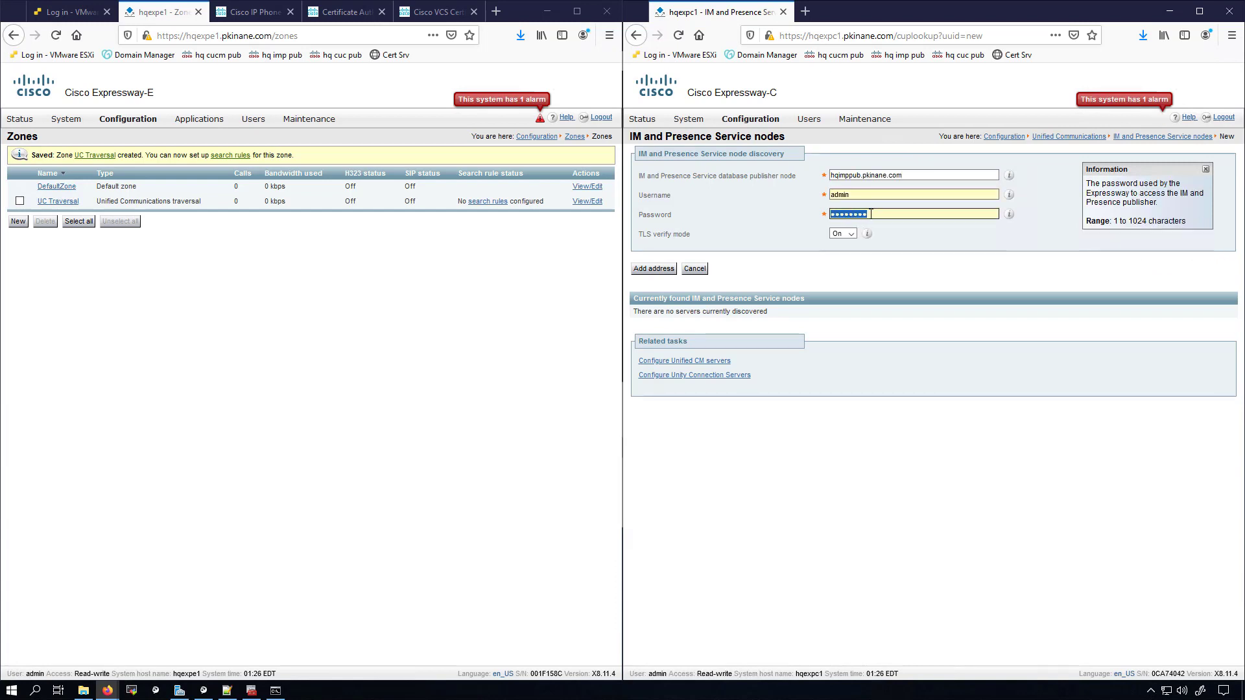
text(C)
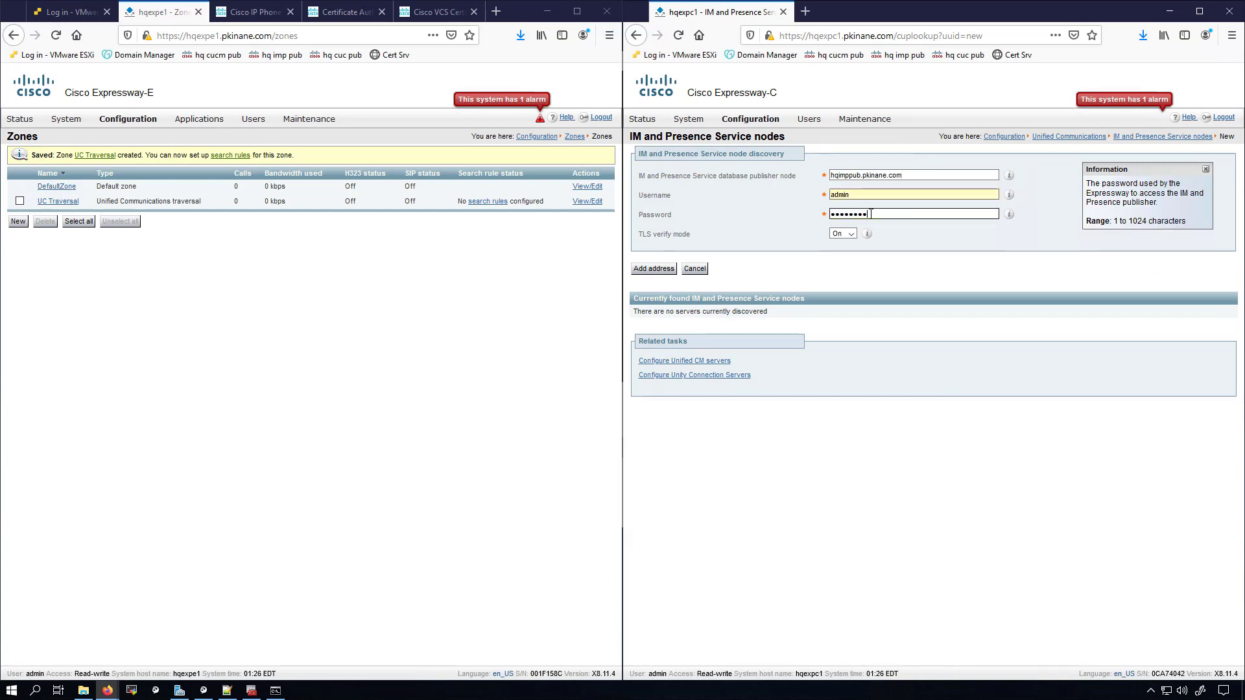
Step: Set TLS verify mode Off, re-enter the password, and submit the node for discovery
click(668, 269)
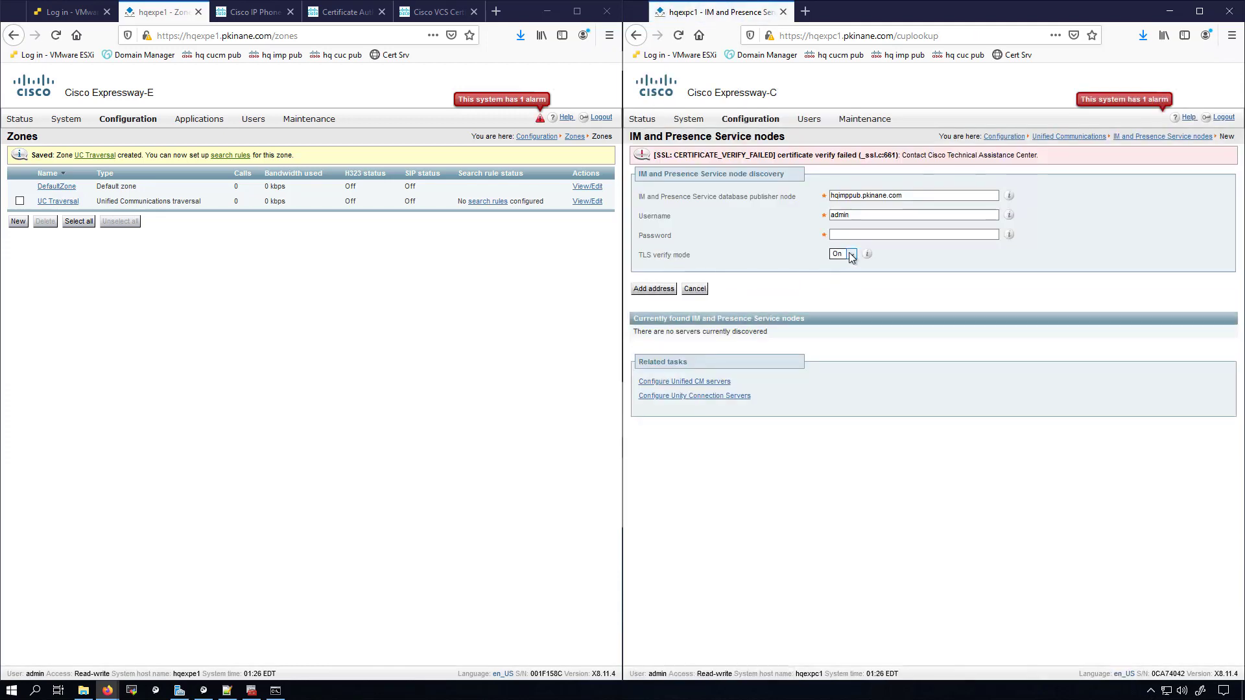
click(847, 254)
click(844, 265)
click(840, 235)
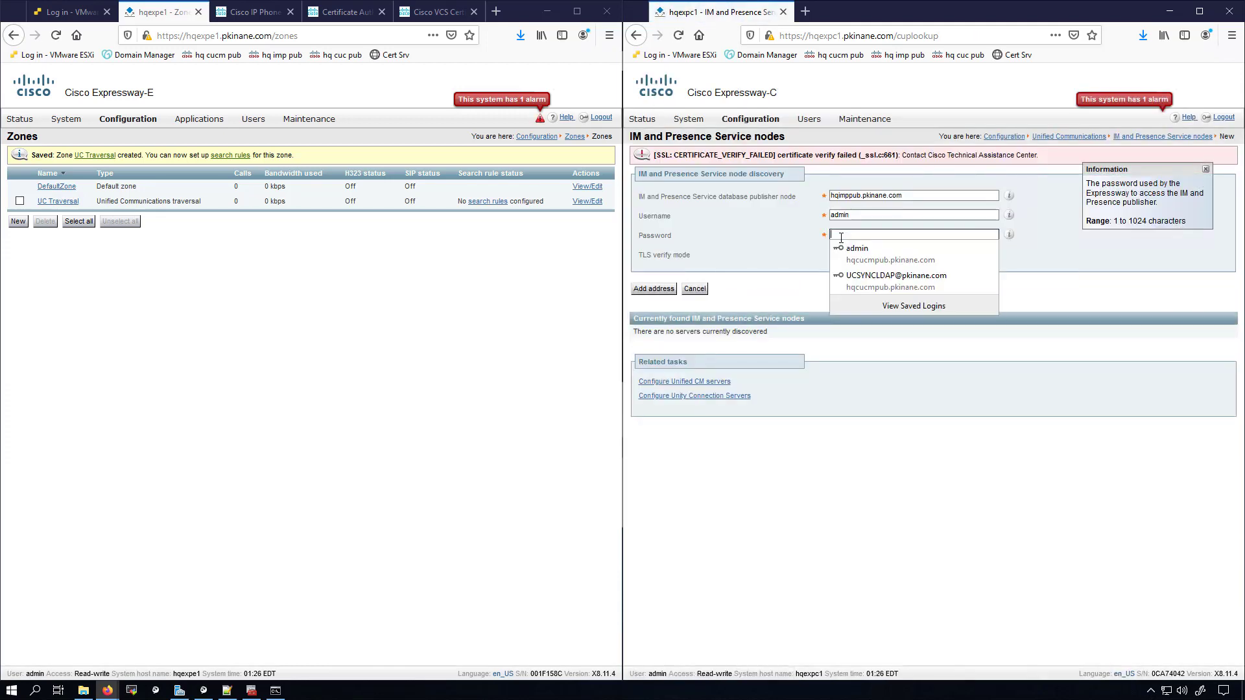
text(*********)
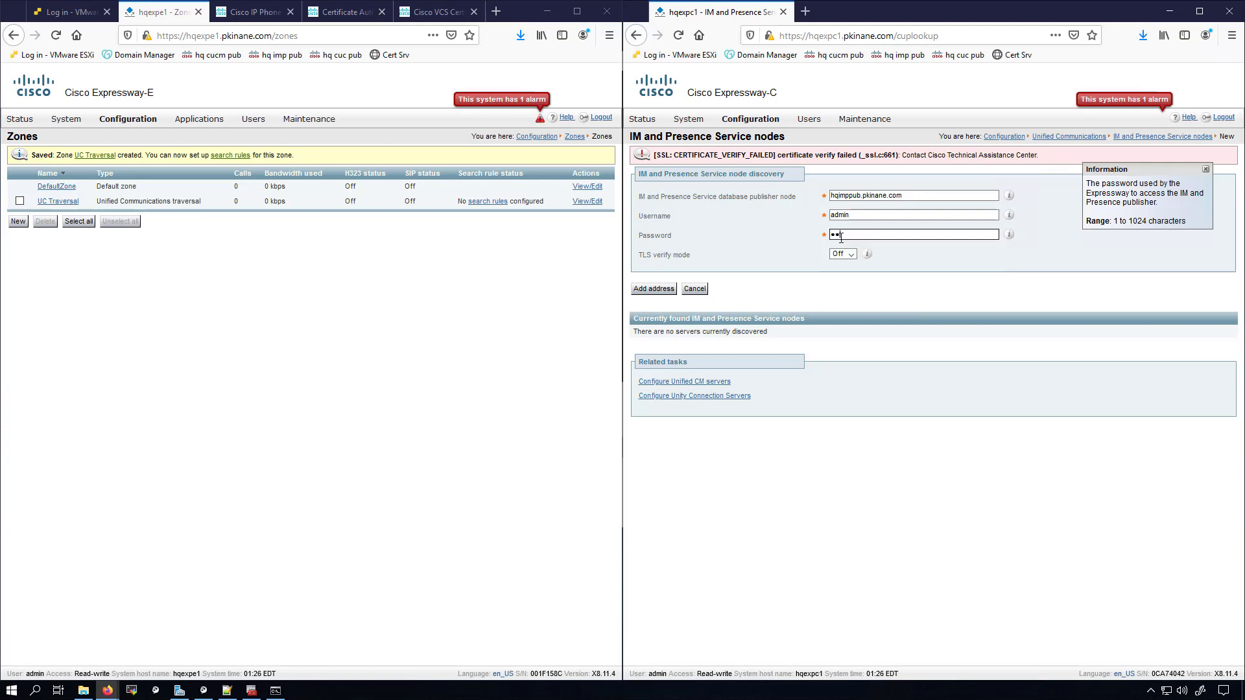
click(661, 289)
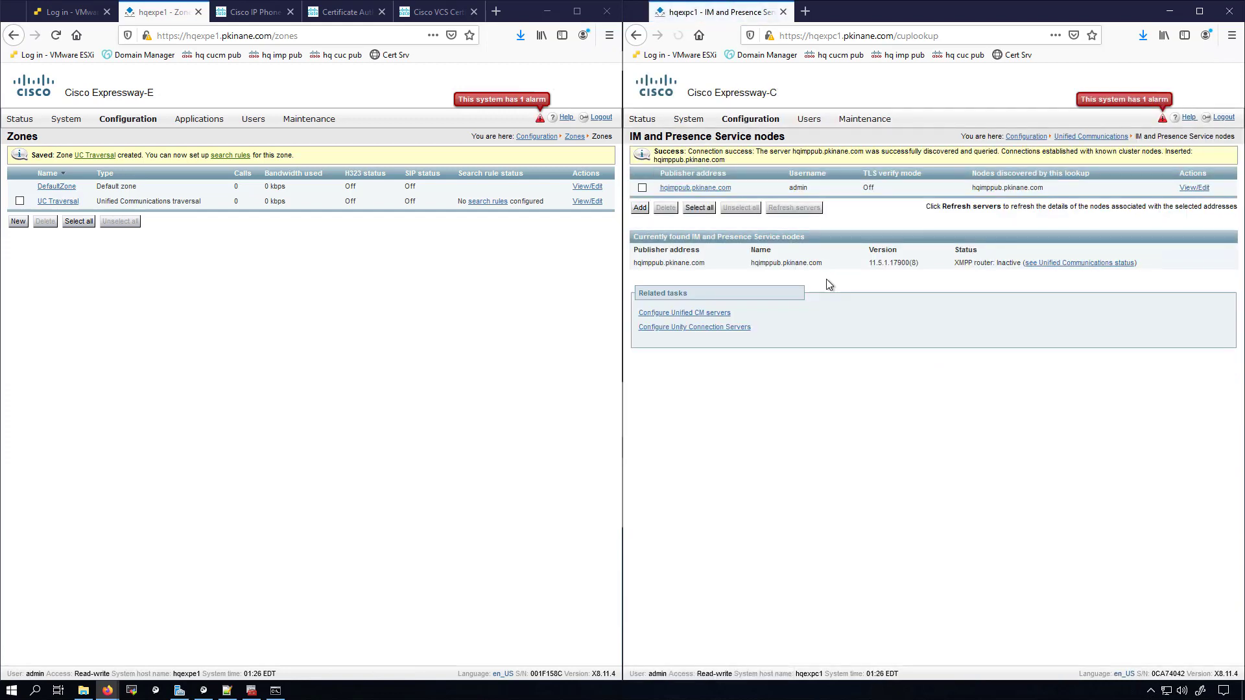
click(662, 328)
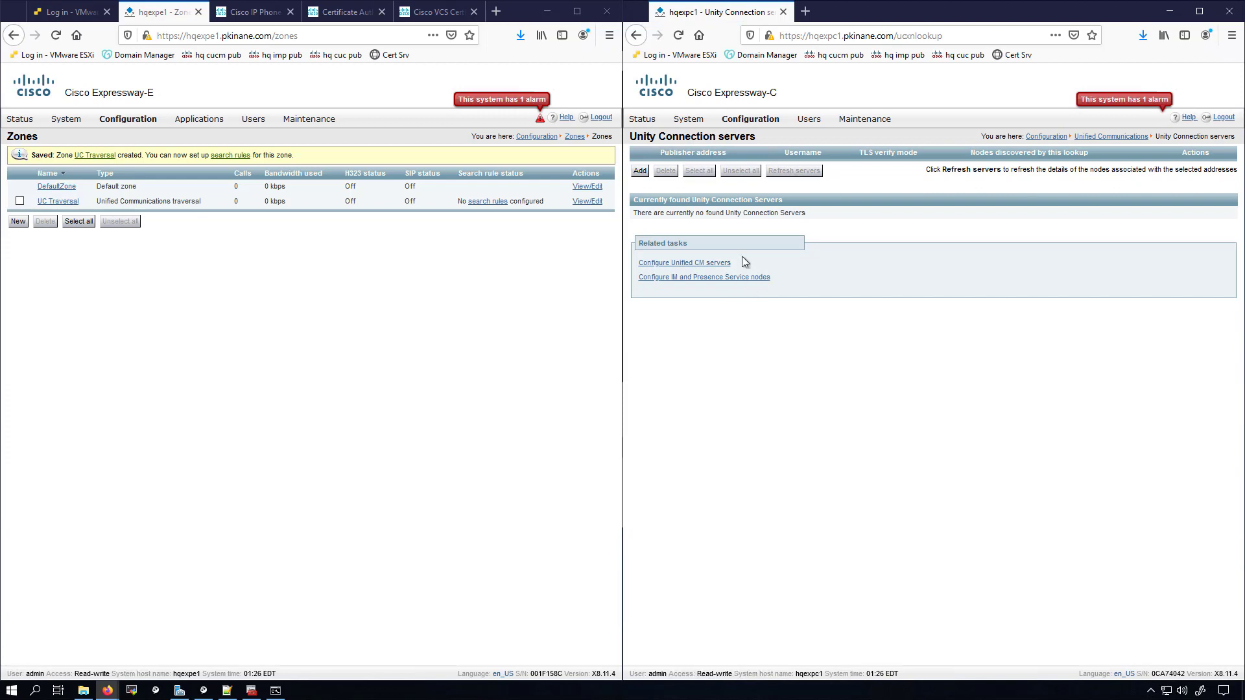
Step: Add Unity Connection server hqcucpub.pkinane.com with admin credentials and TLS verify mode Off
click(640, 170)
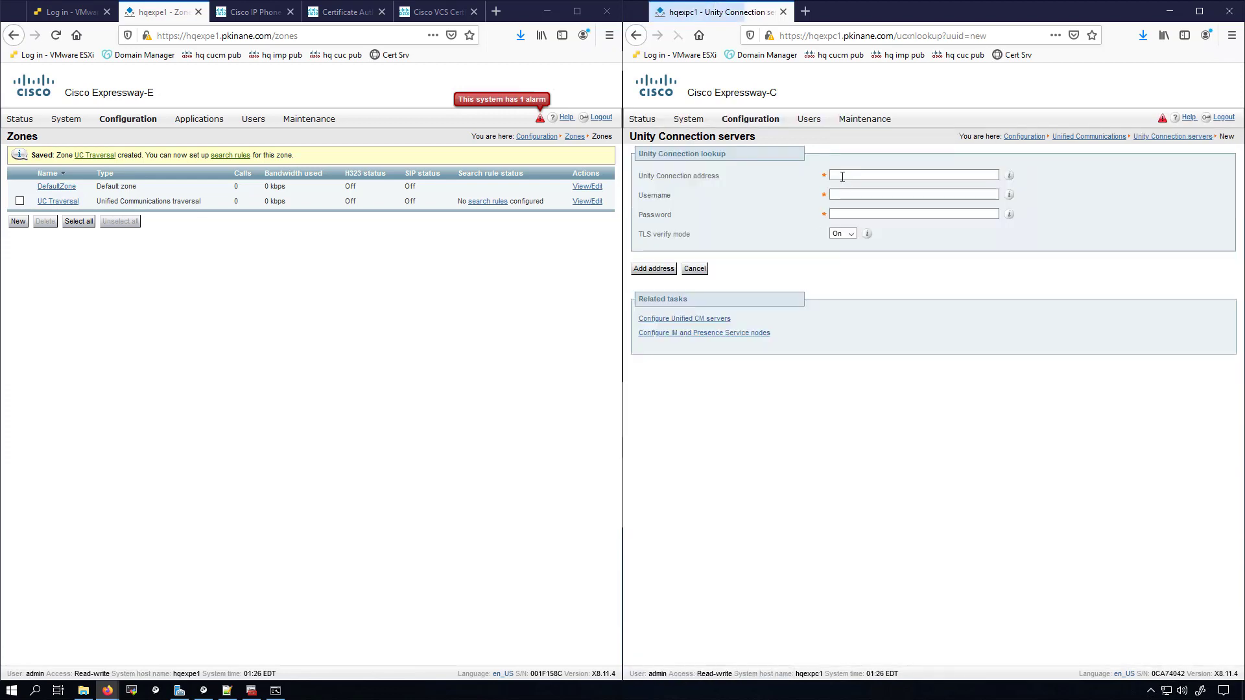
click(841, 174)
text(h)
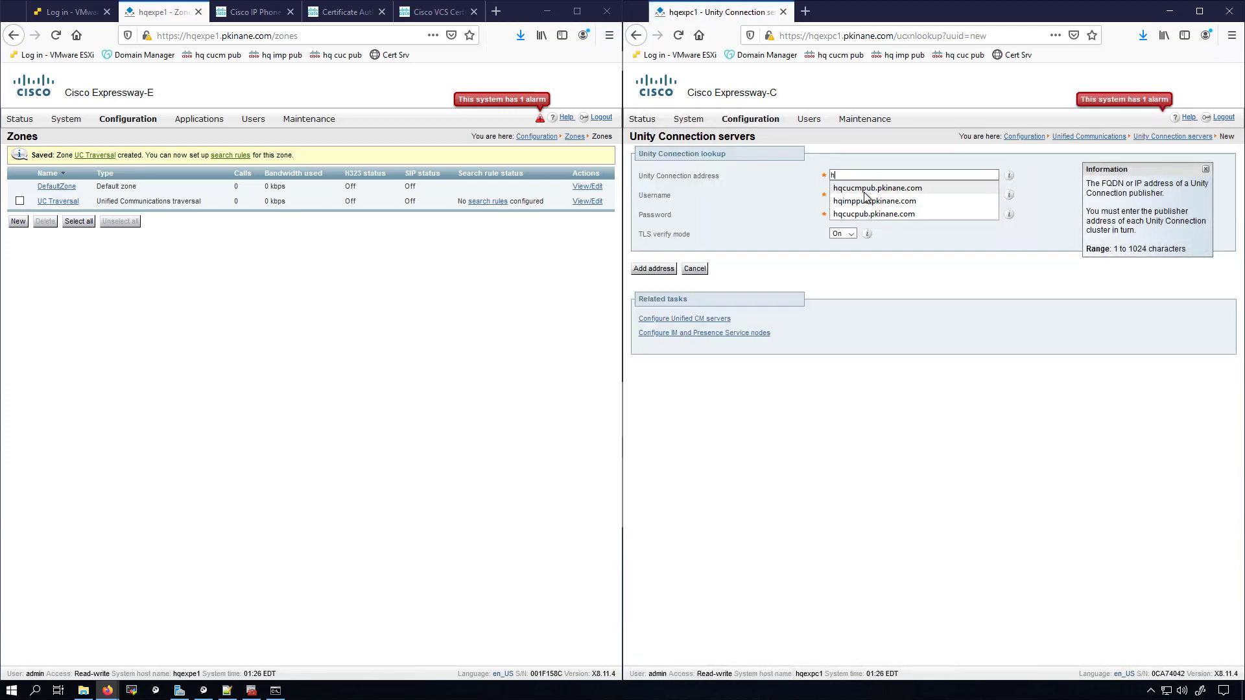
click(865, 214)
click(865, 194)
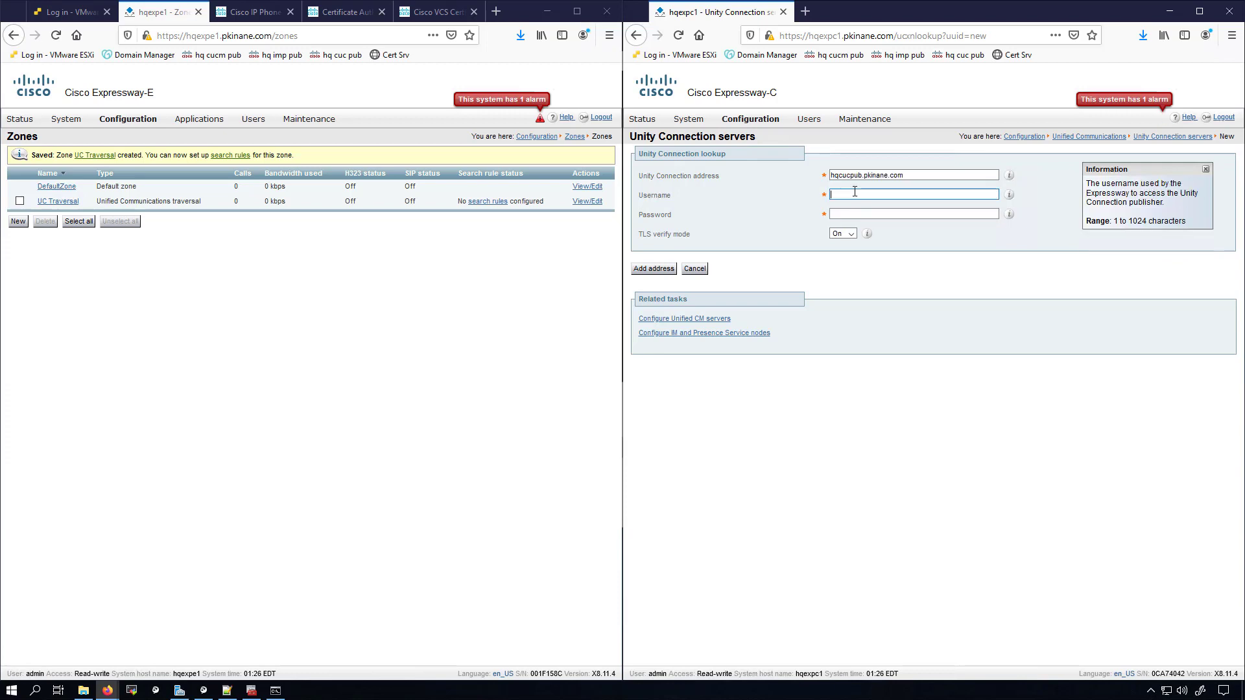
click(882, 214)
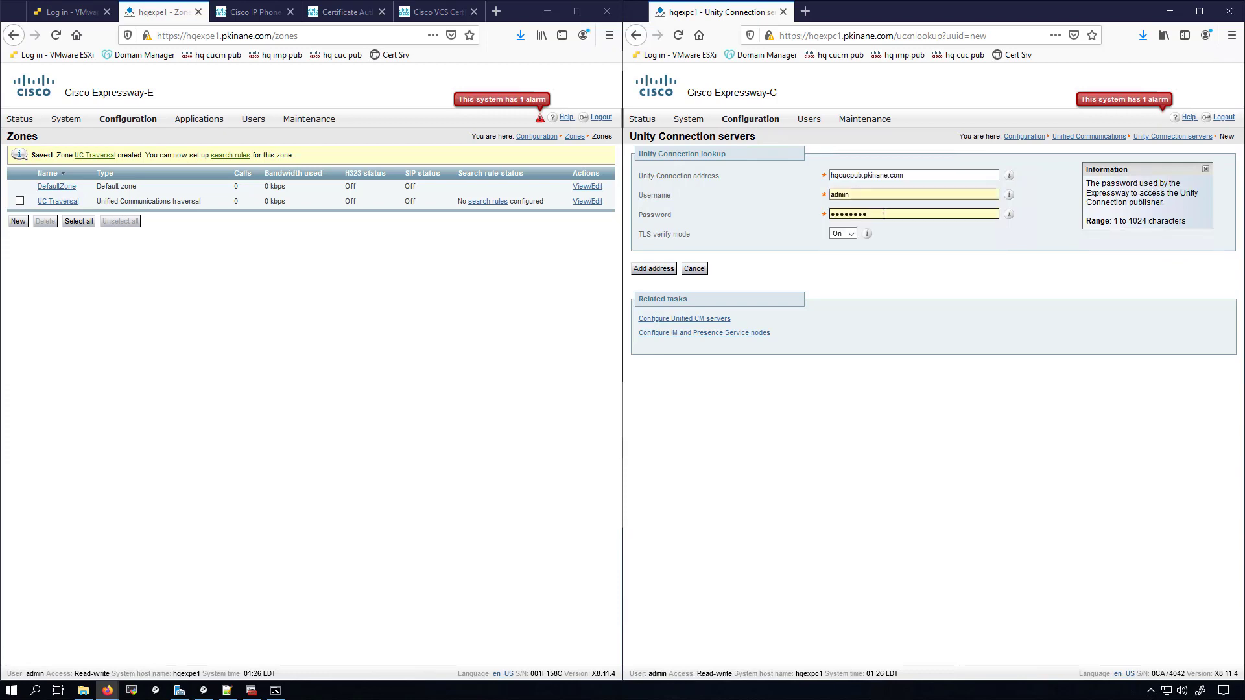
drag(883, 214, 789, 209)
text(Cisco123!)
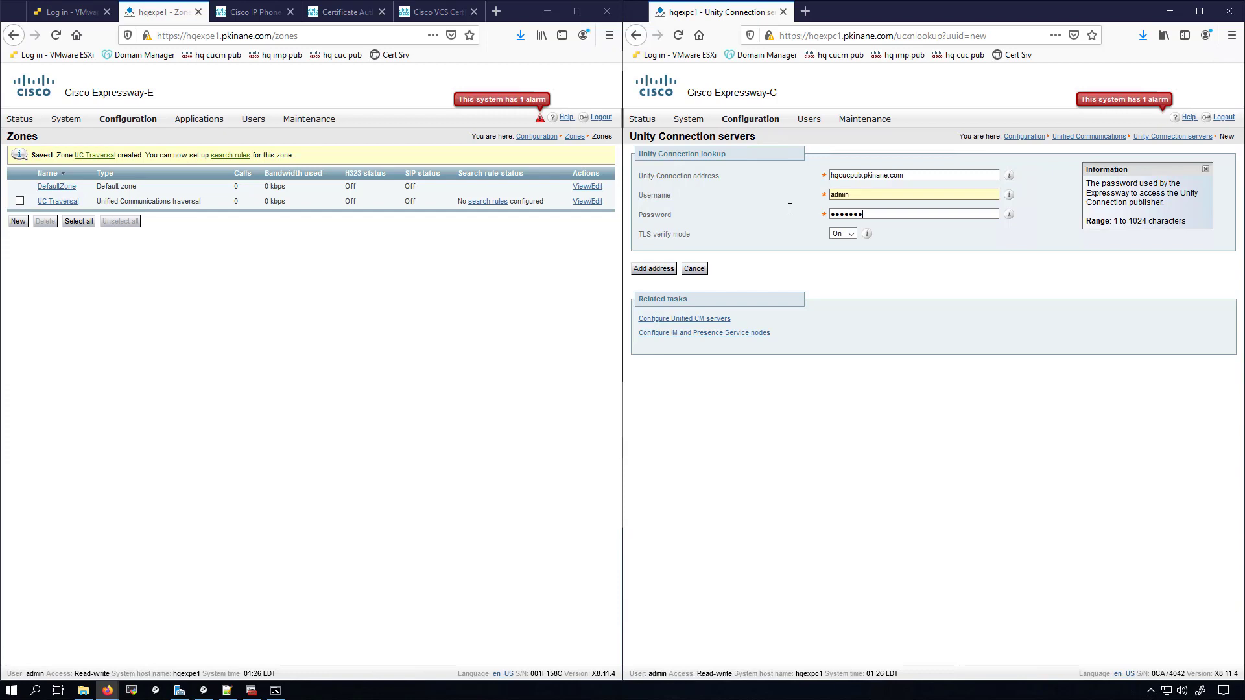
click(842, 233)
click(837, 253)
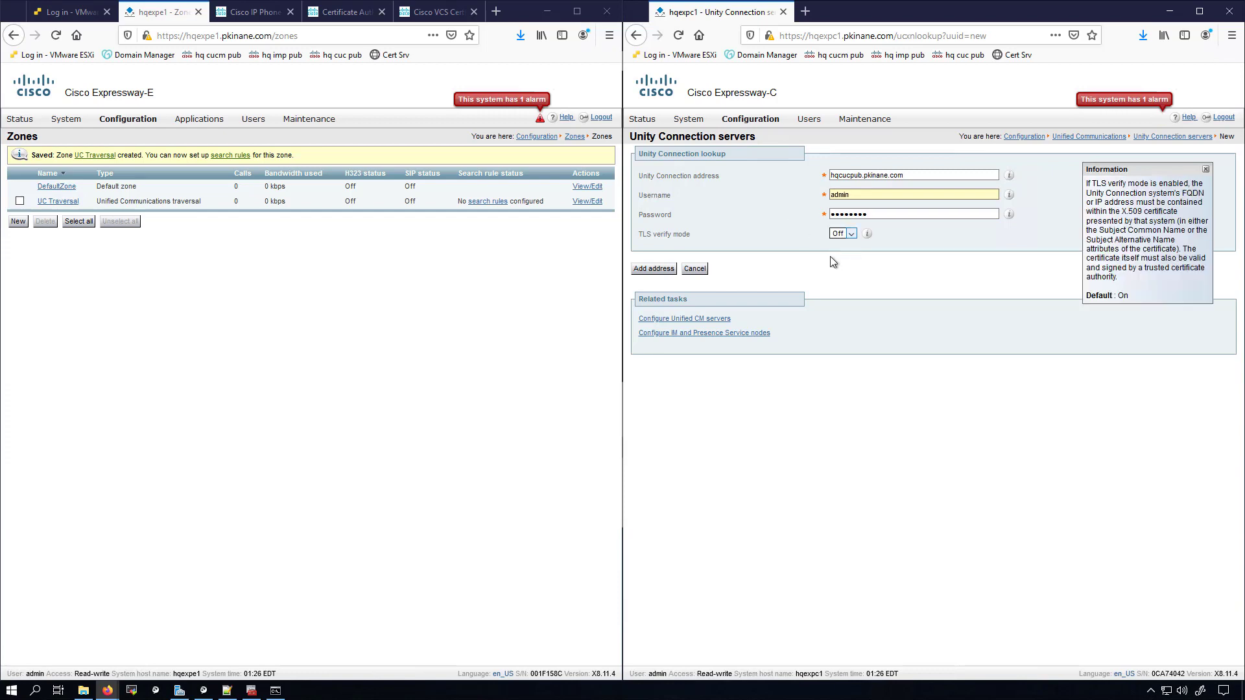
click(654, 269)
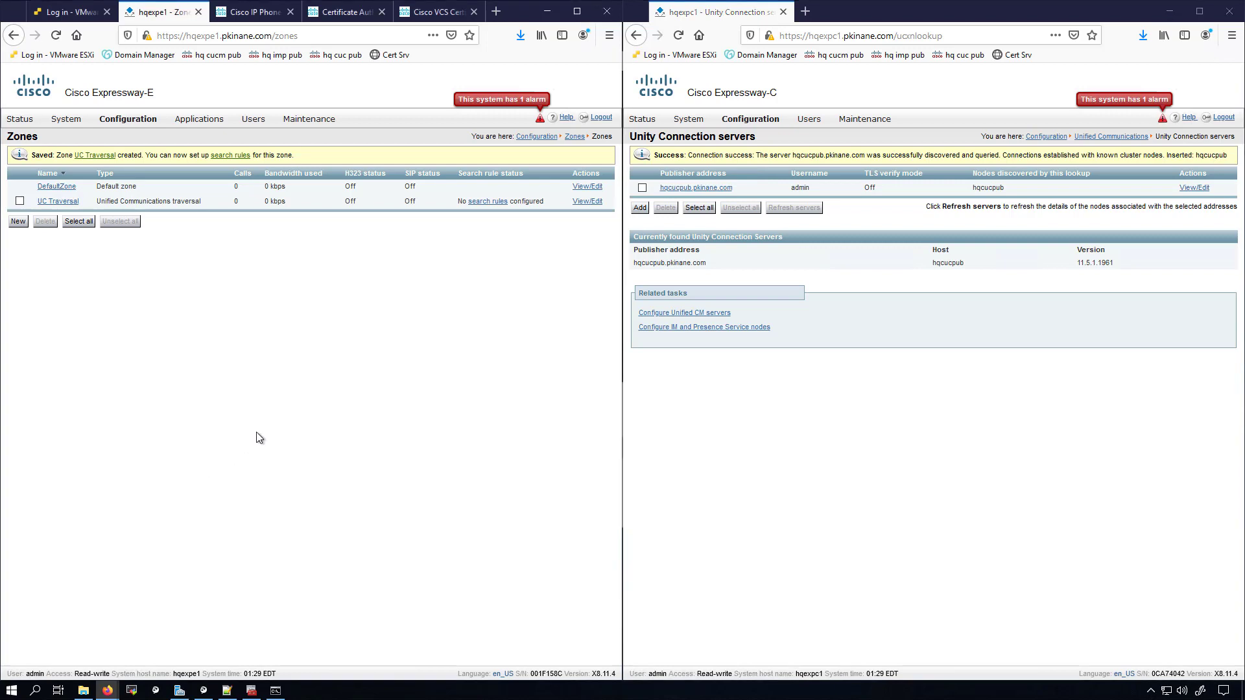
Step: Open the Protocols > SIP settings page on both Expressway-E and Expressway-C
mouse_move(120, 123)
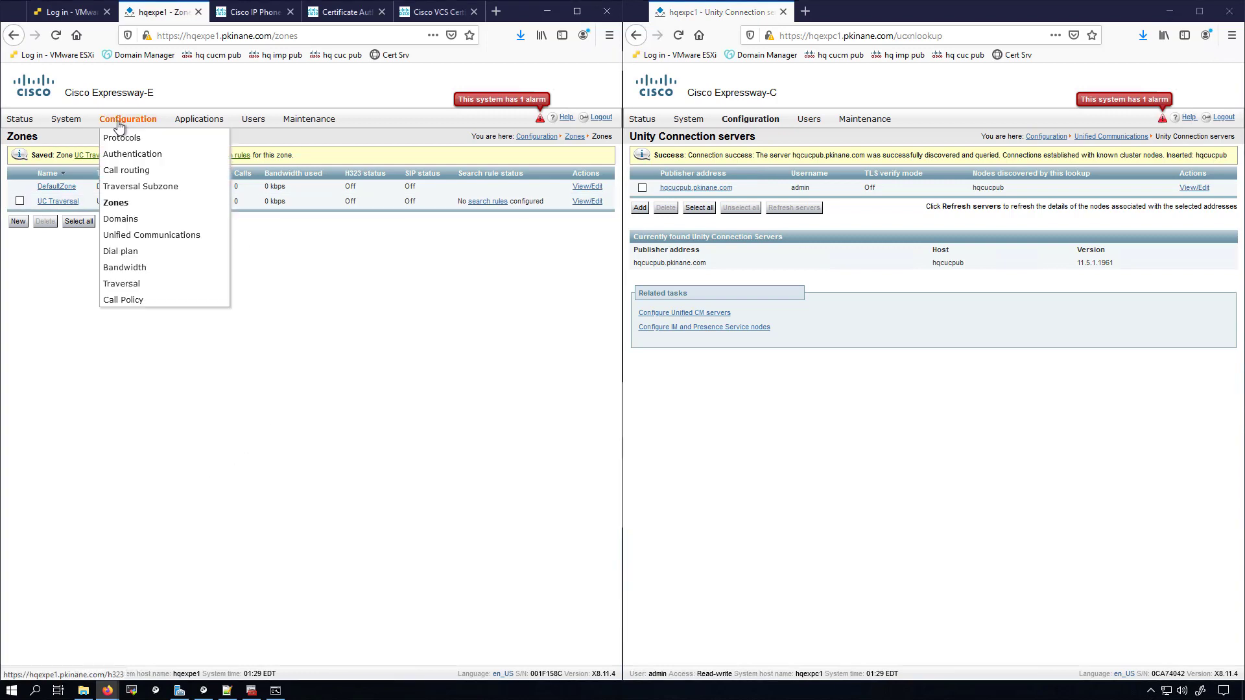
click(241, 154)
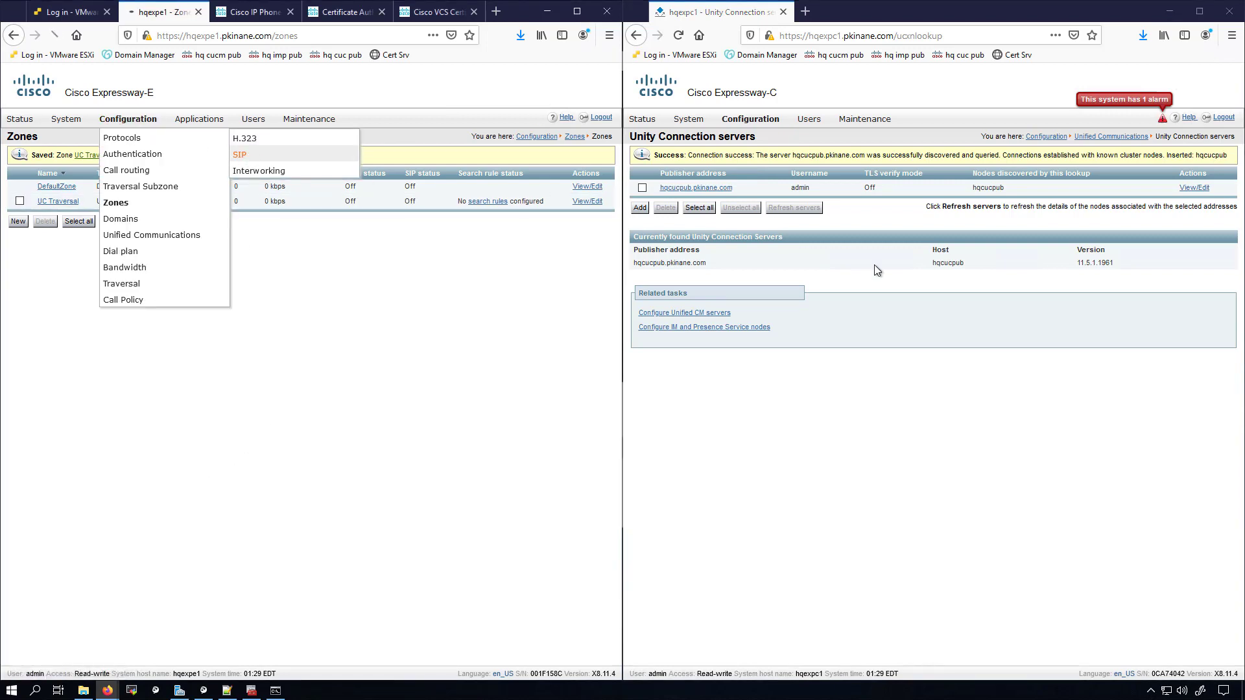
mouse_move(745, 126)
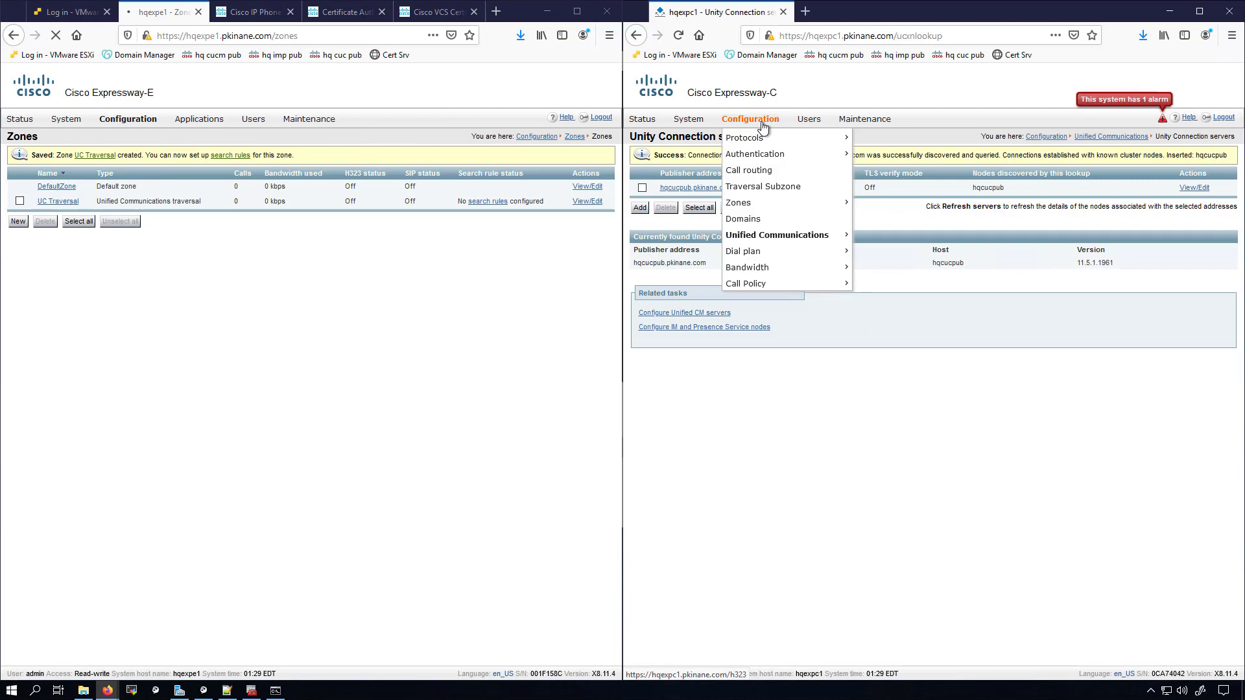
click(881, 161)
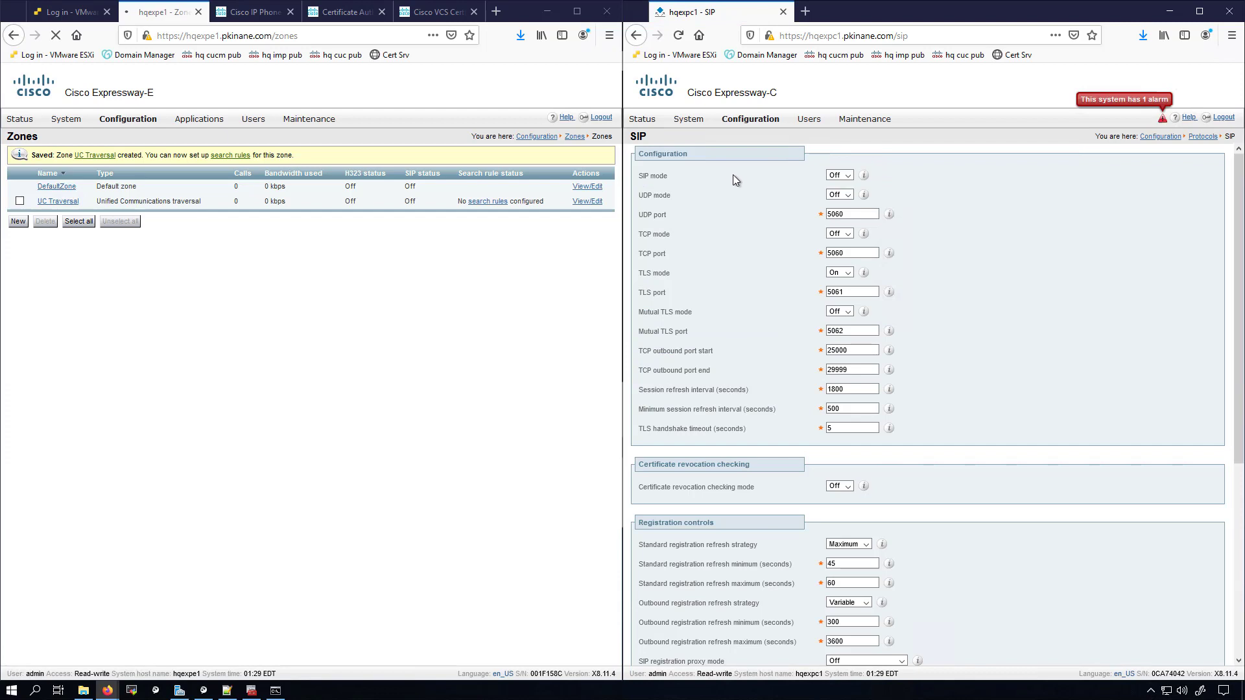
Step: On Expressway-C, set SIP mode On and TCP mode On, then save
click(849, 175)
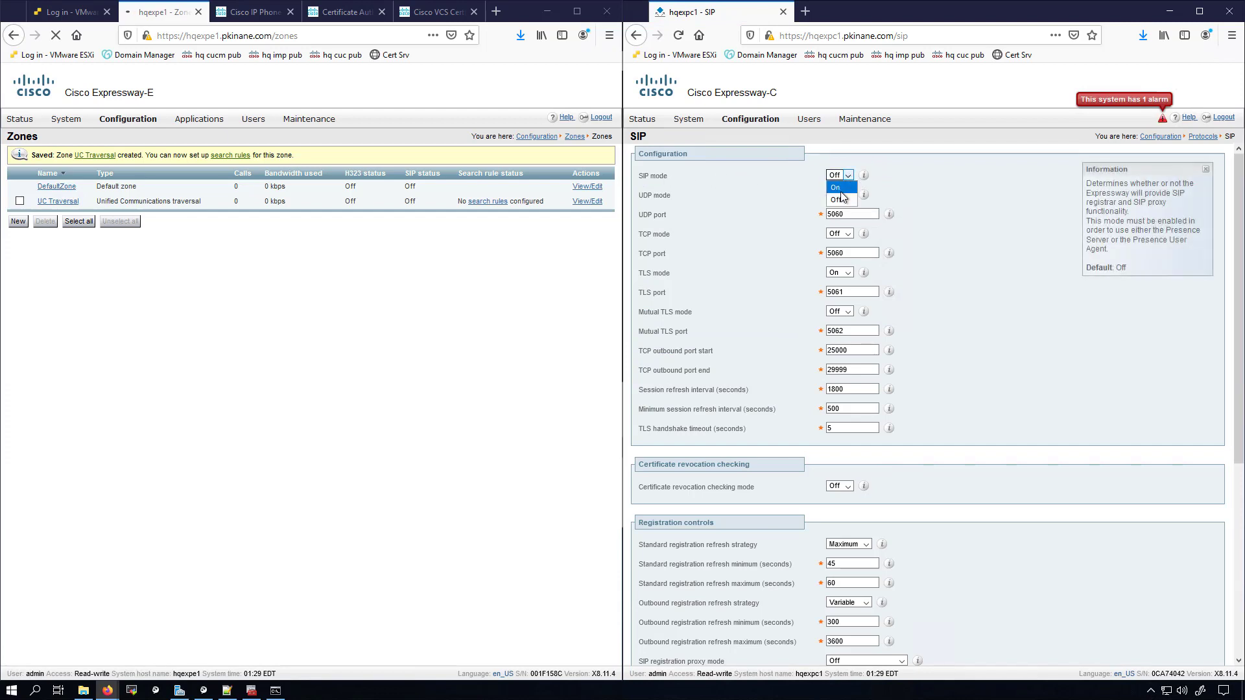
click(838, 199)
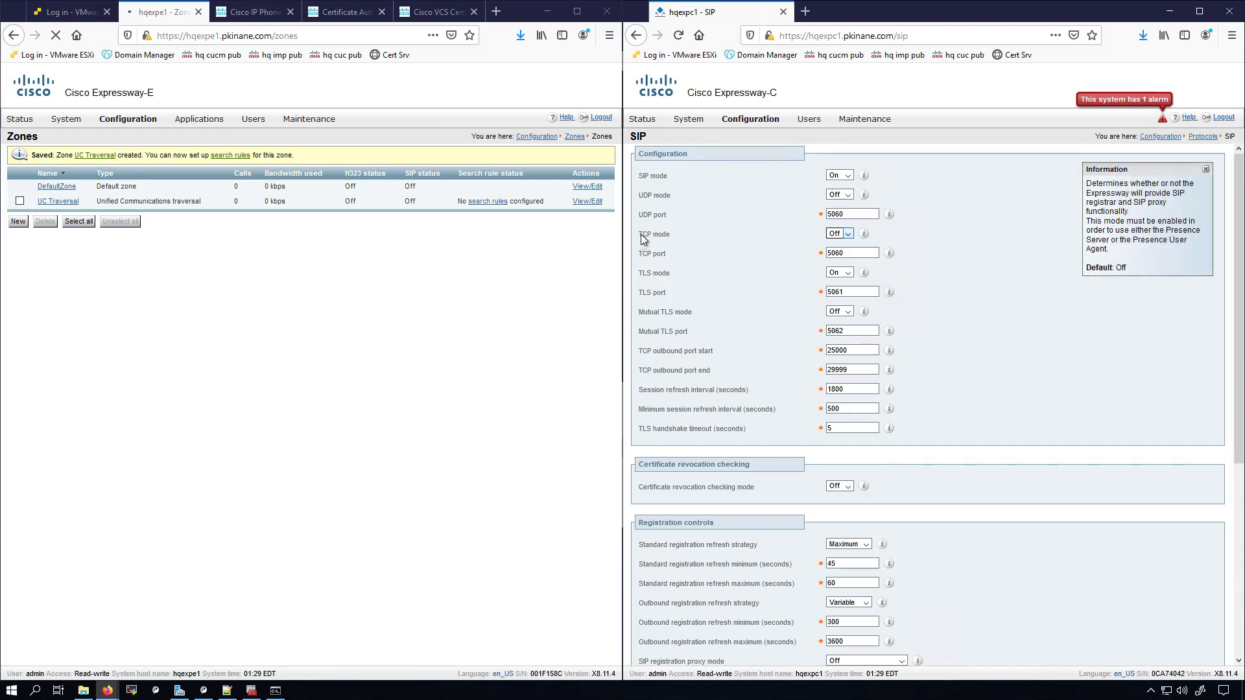
drag(643, 235, 702, 232)
click(839, 234)
click(839, 245)
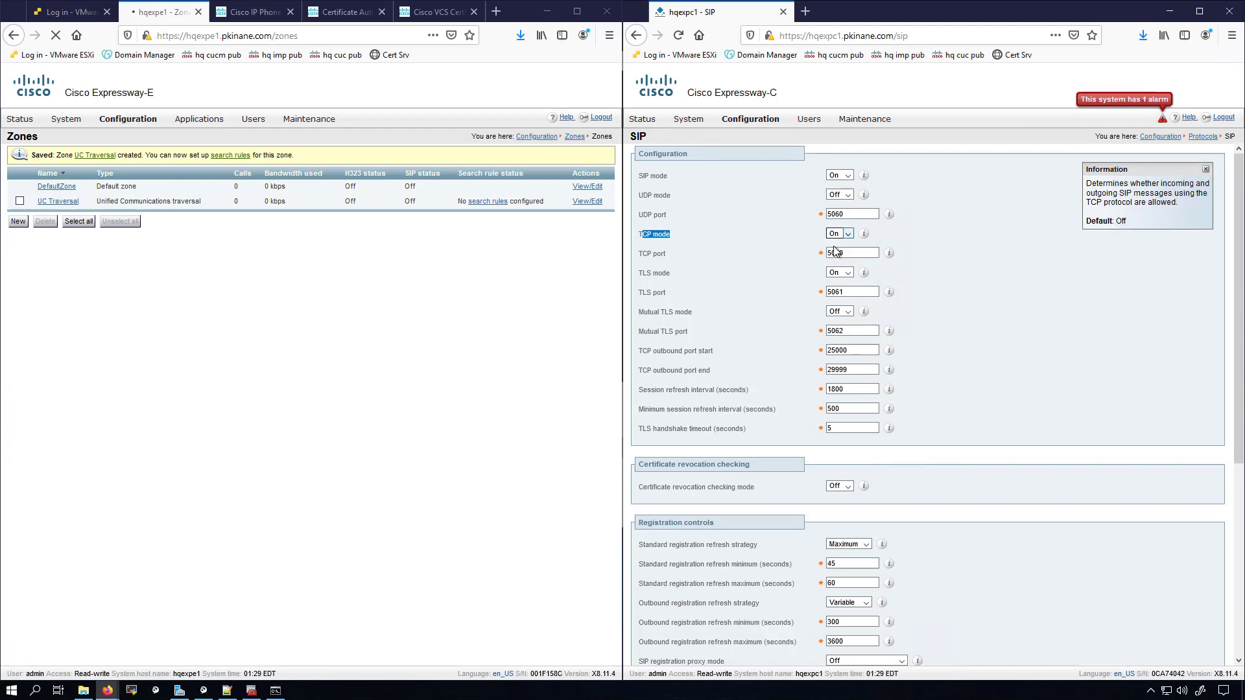
scroll(746, 235, down, 3)
scroll(745, 235, down, 1)
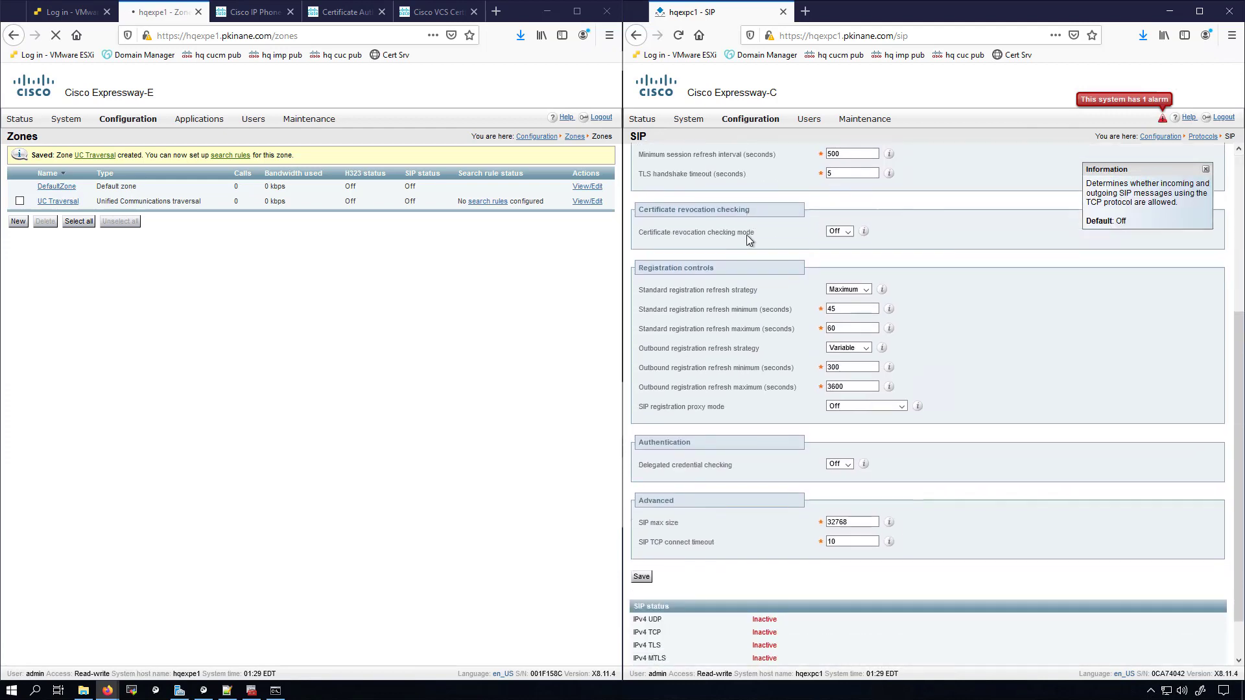
click(643, 523)
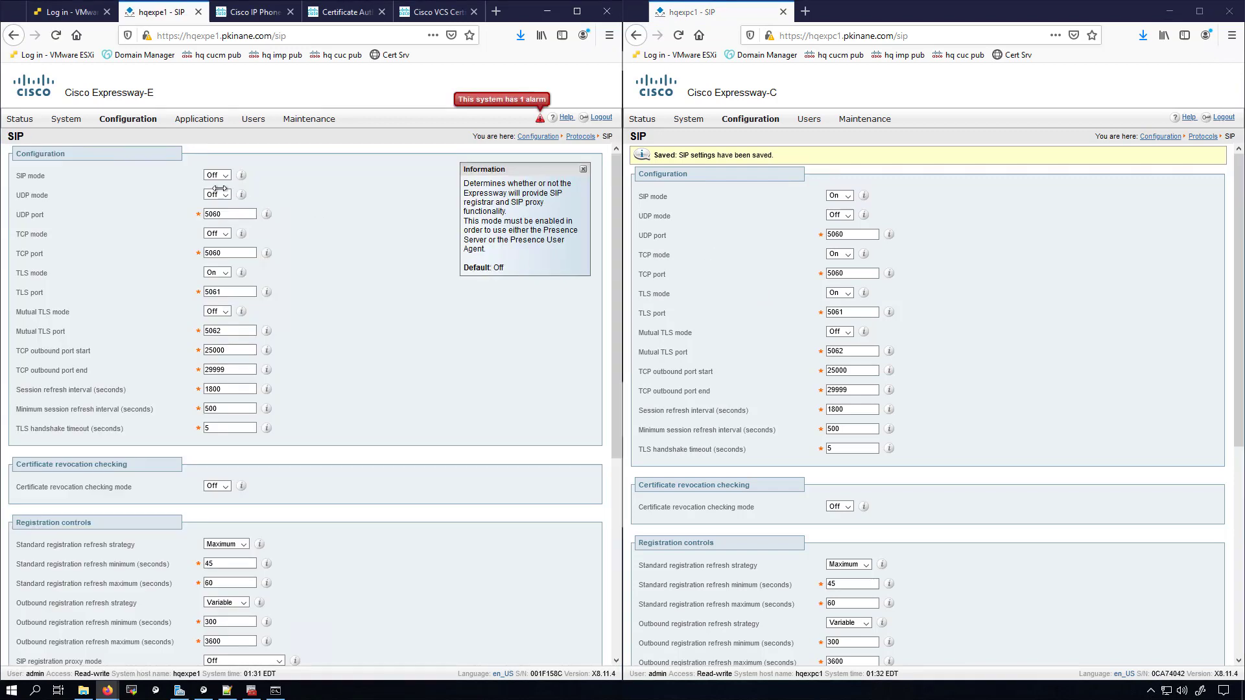
Step: Set SIP mode On for Expressway-E and save, keeping TLS on port 5061
click(224, 176)
click(213, 194)
key(Tab)
key(Tab)
click(110, 273)
scroll(110, 273, down, 3)
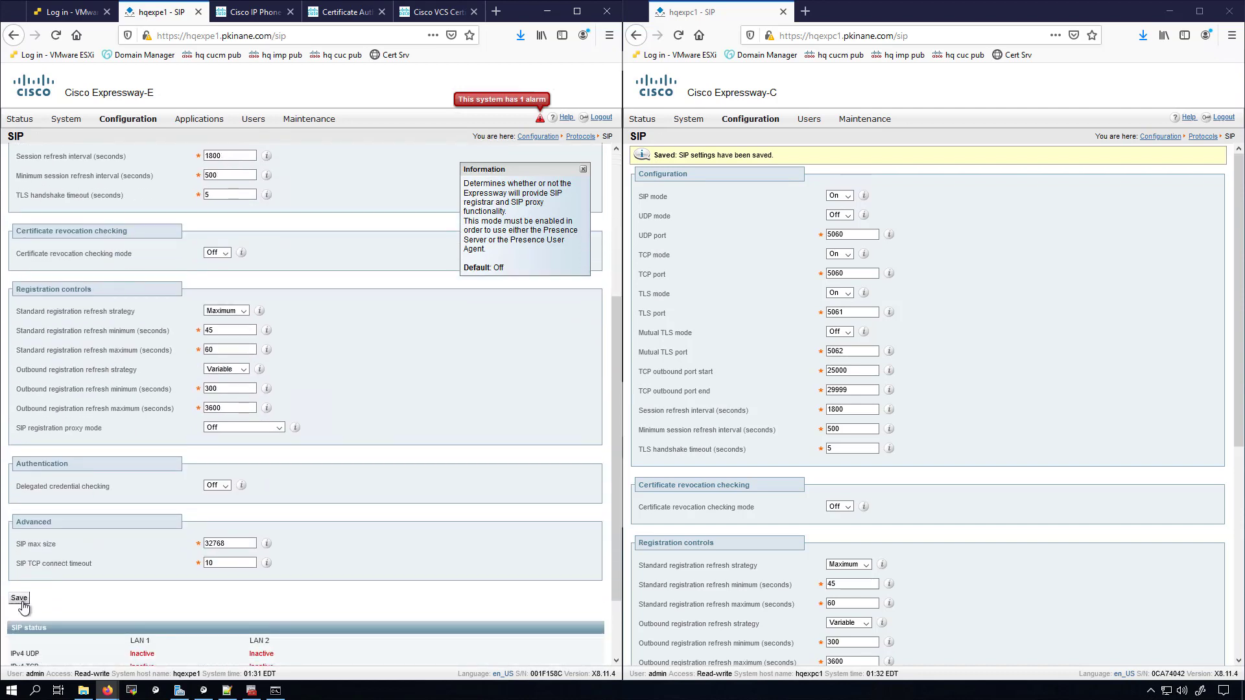
click(21, 600)
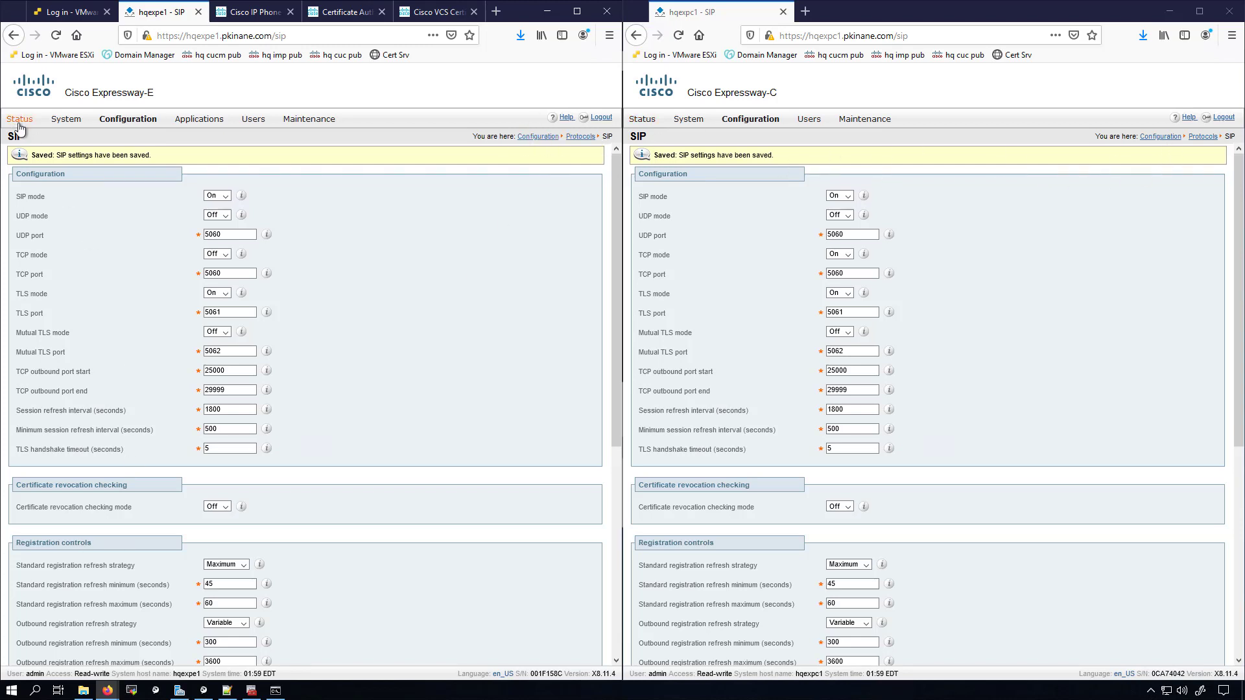
Step: View Unified Communications status on Expressway-E and Expressway-C, confirming UC Traversal zone Active
mouse_move(19, 119)
click(48, 302)
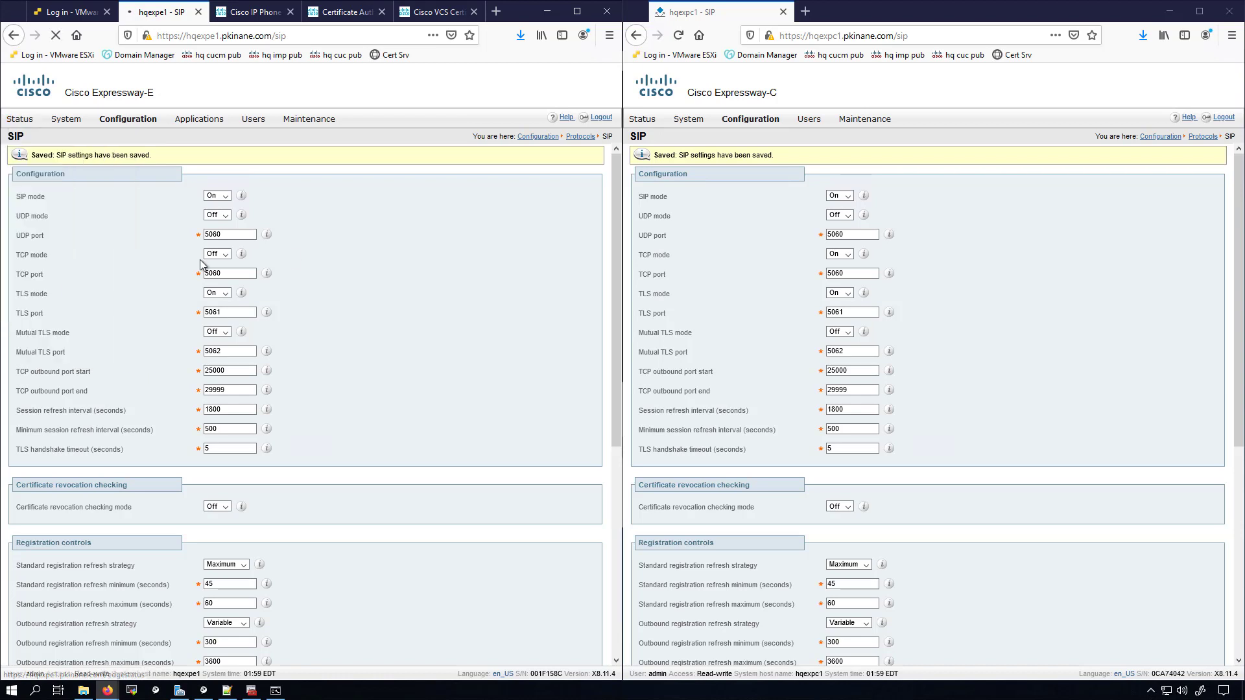
mouse_move(642, 120)
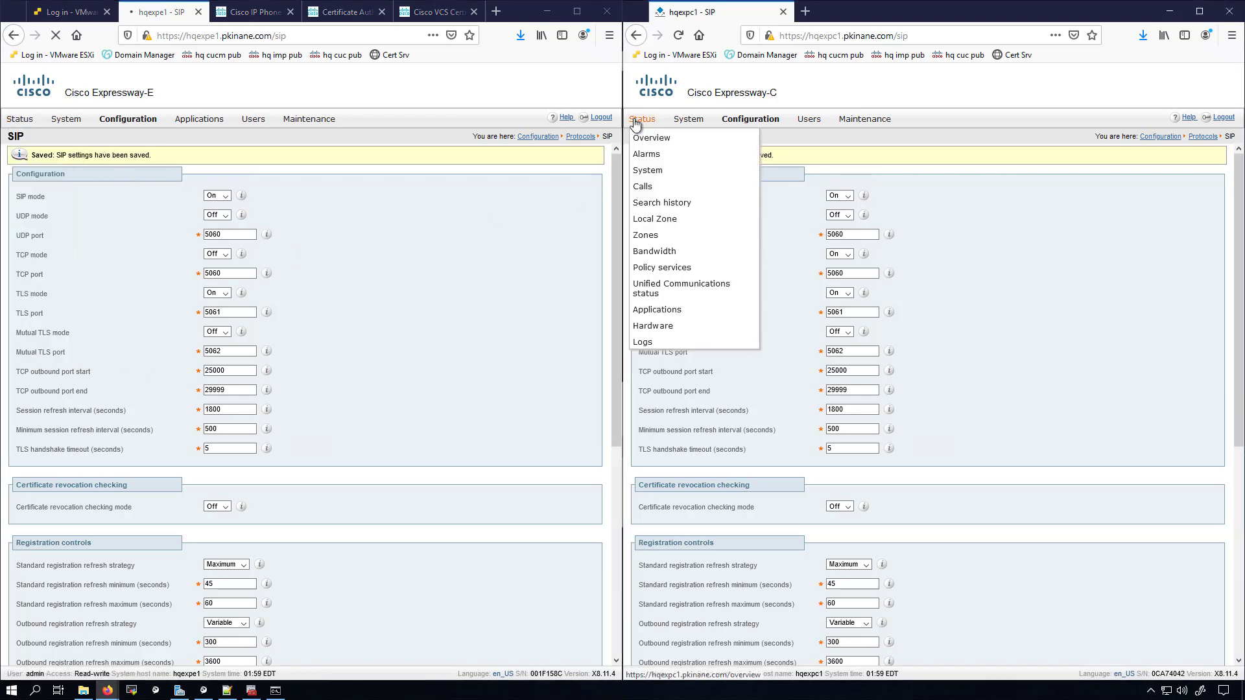
click(662, 293)
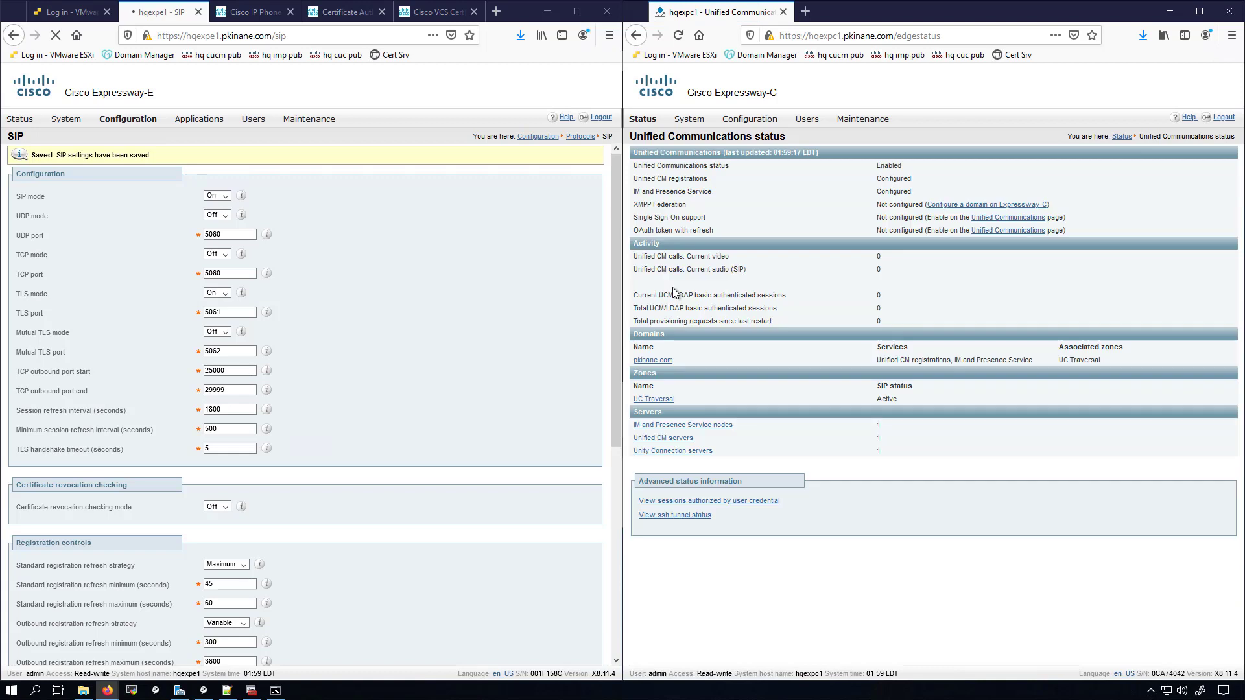